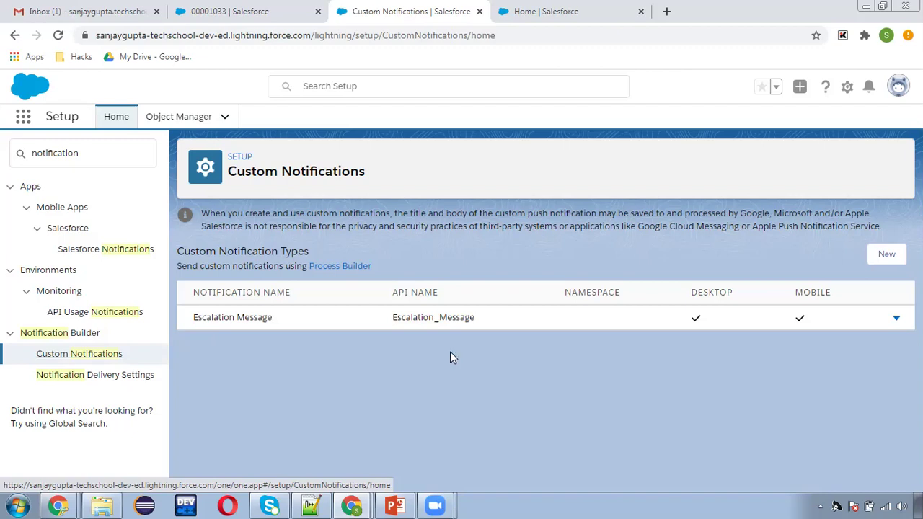
{"action": "left_click_drag", "start_coordinate": [391, 318], "coordinate": [482, 317]}
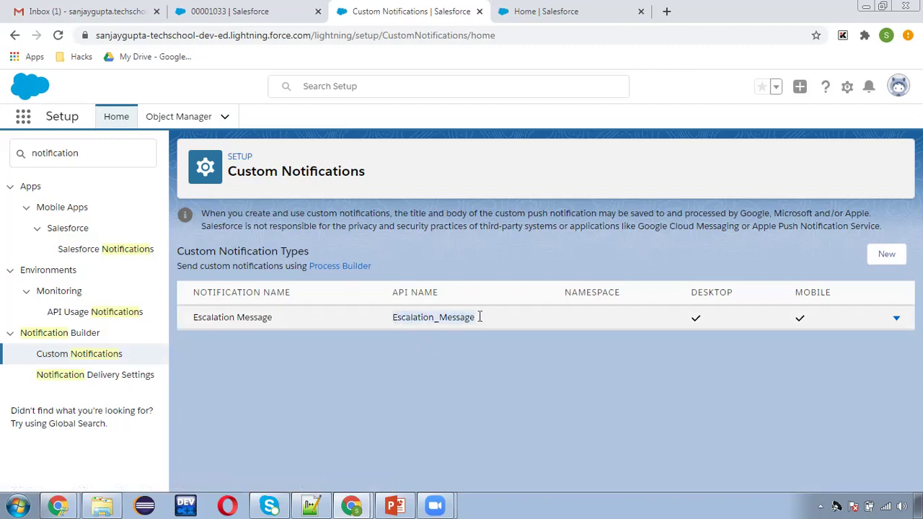
{"action": "left_click", "coordinate": [395, 372]}
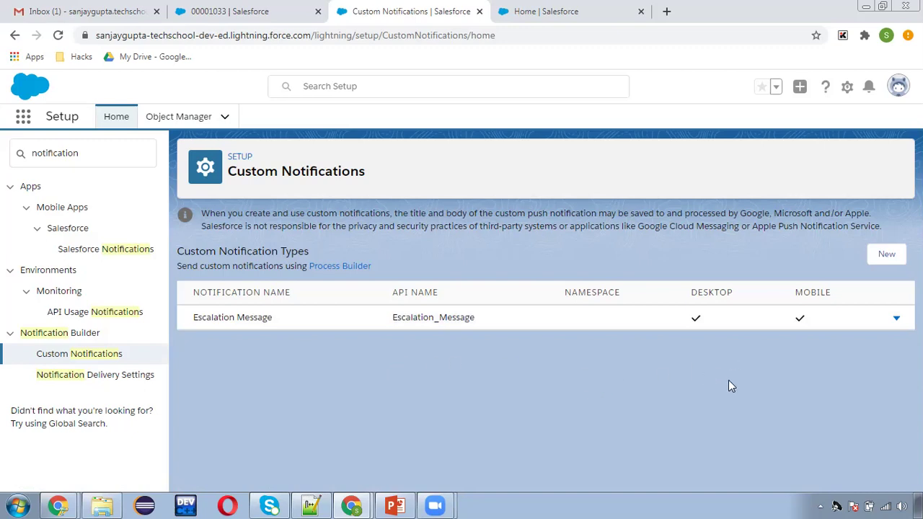
{"action": "left_click", "coordinate": [887, 254]}
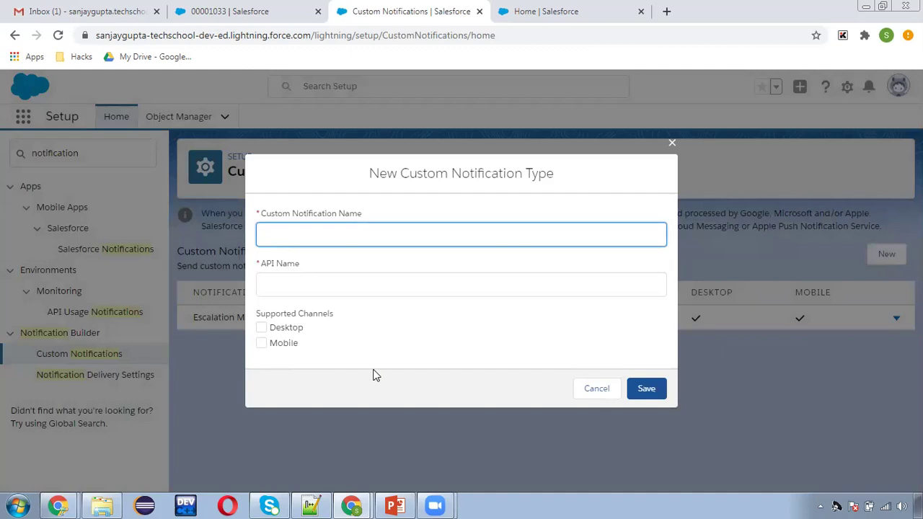
{"action": "left_click", "coordinate": [598, 389]}
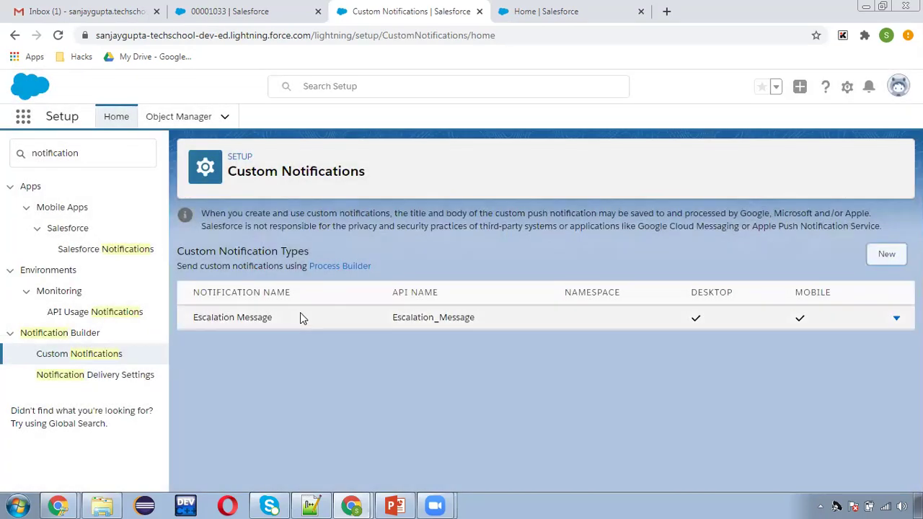
- Find Users via Quick Find 'users' and open the System Administrator's record from All Users
{"action": "left_click", "coordinate": [537, 11]}
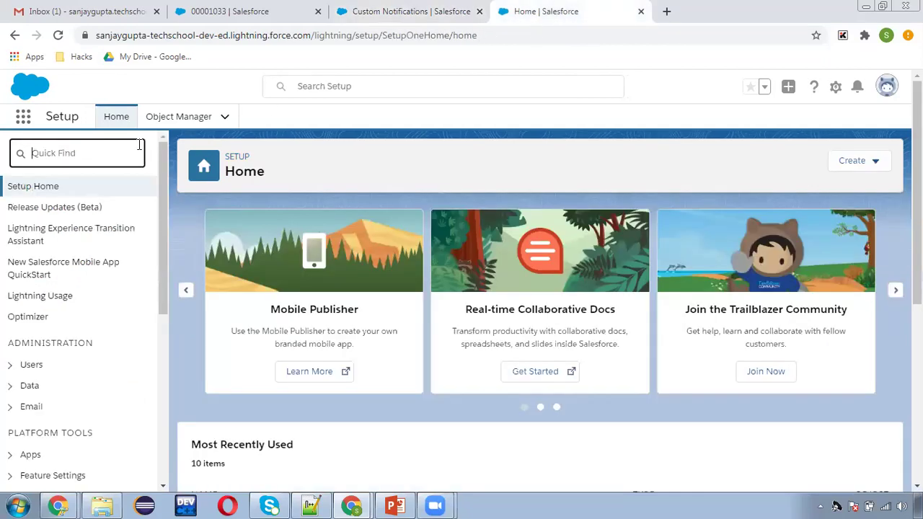
{"action": "type", "text": "users"}
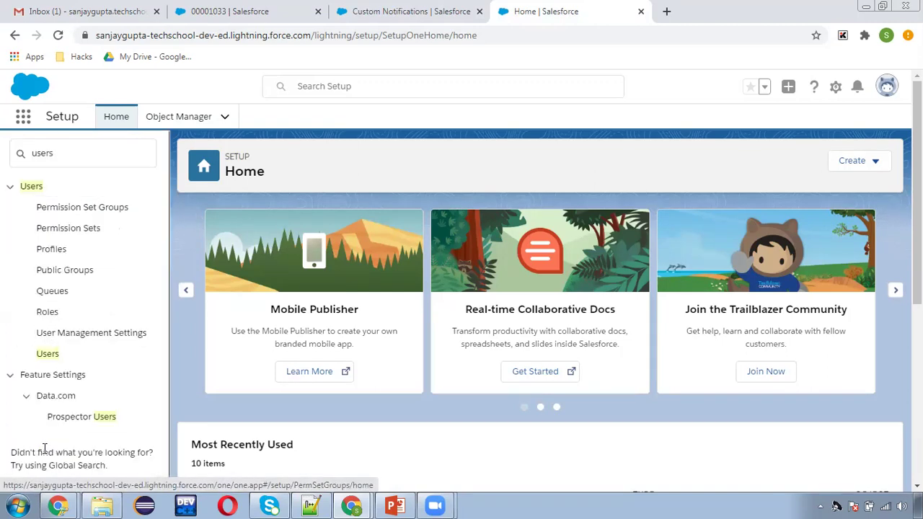
{"action": "left_click", "coordinate": [47, 357]}
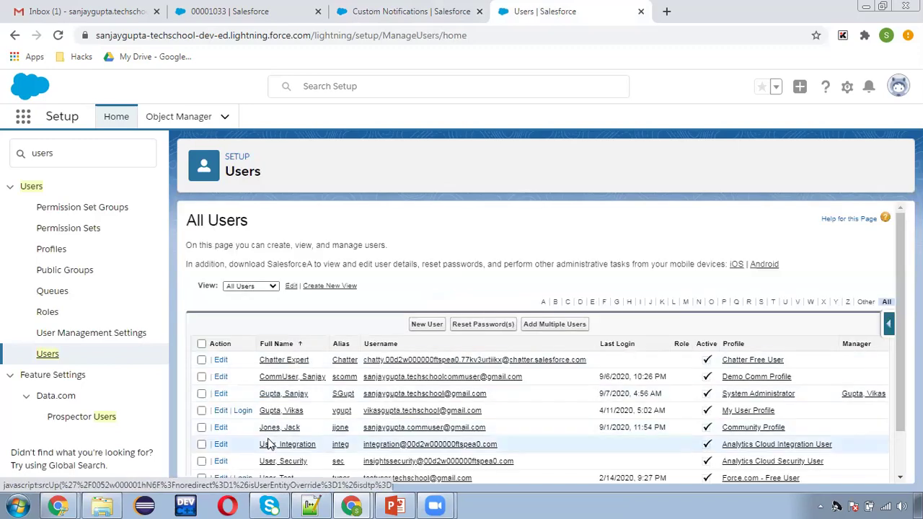
{"action": "scroll", "coordinate": [326, 386], "scroll_direction": "down", "scroll_amount": 2}
{"action": "left_click", "coordinate": [202, 342]}
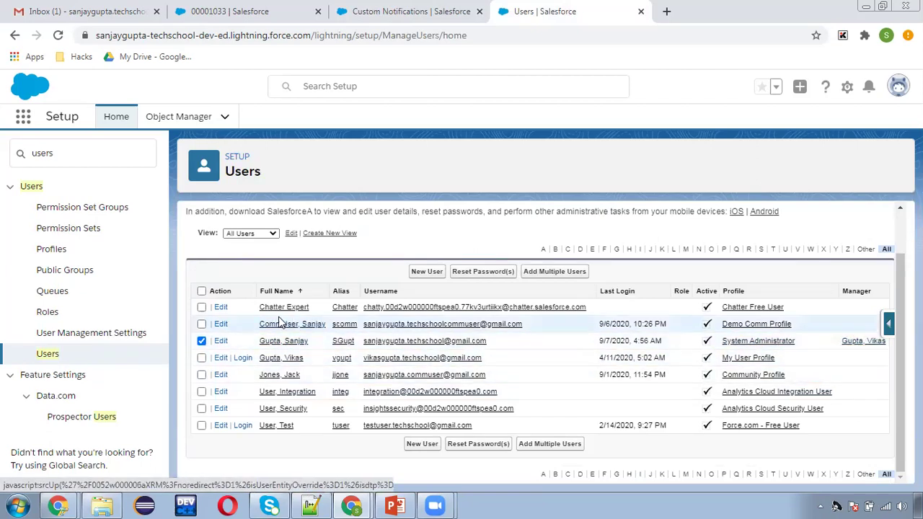
{"action": "left_click", "coordinate": [201, 341]}
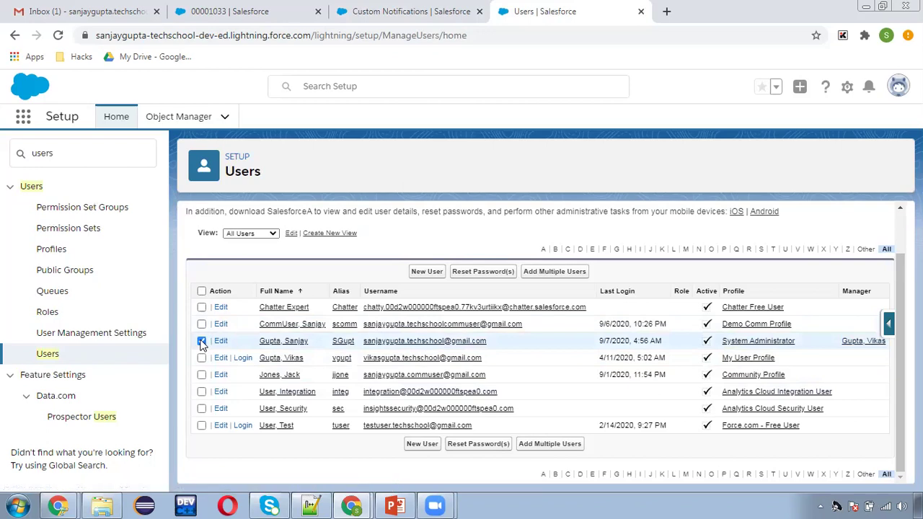
{"action": "left_click", "coordinate": [272, 343]}
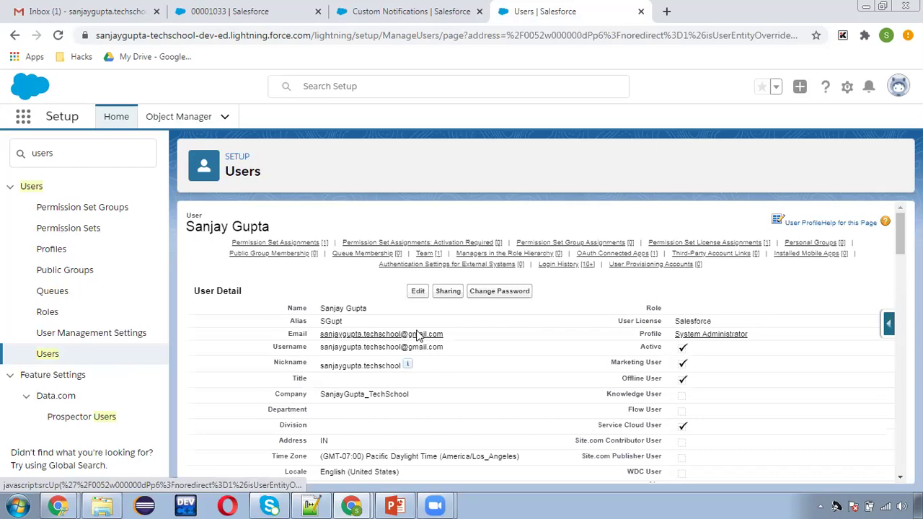
{"action": "left_click", "coordinate": [417, 292]}
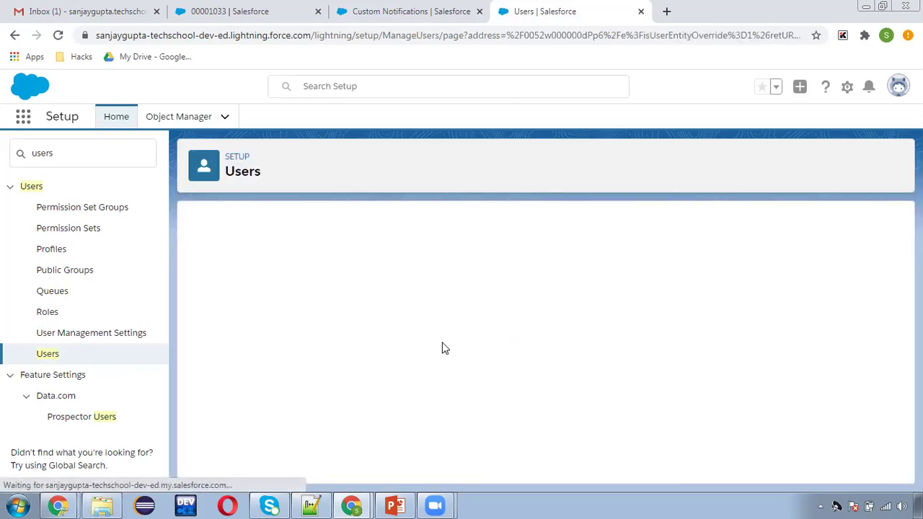
{"action": "scroll", "coordinate": [452, 371], "scroll_direction": "down", "scroll_amount": 10}
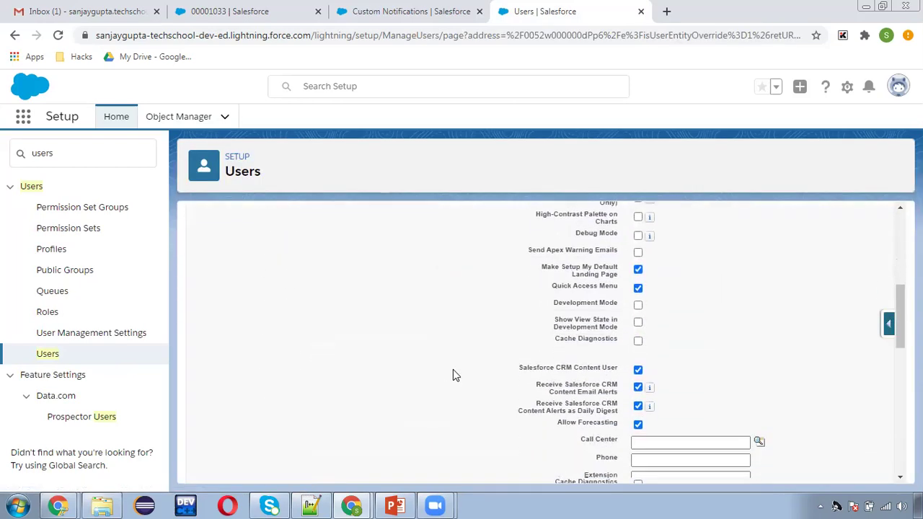
{"action": "scroll", "coordinate": [453, 372], "scroll_direction": "down", "scroll_amount": 5}
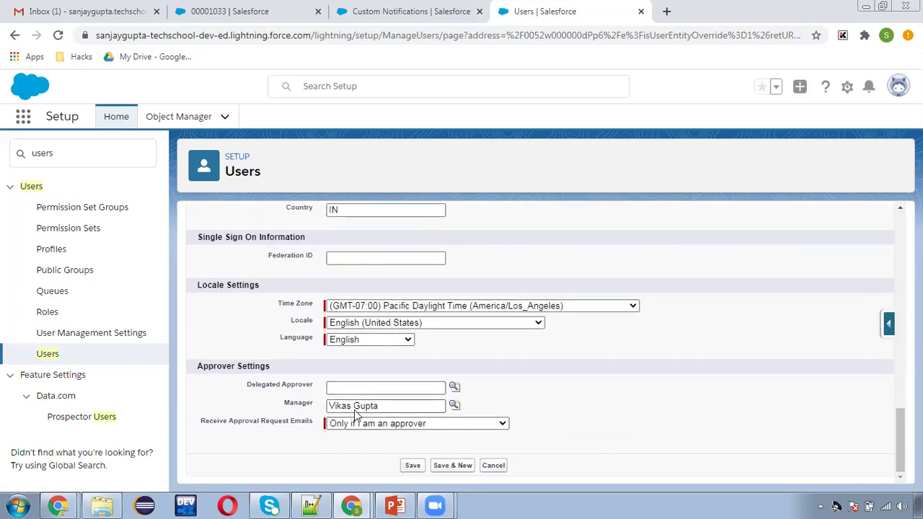
{"action": "left_click", "coordinate": [493, 465]}
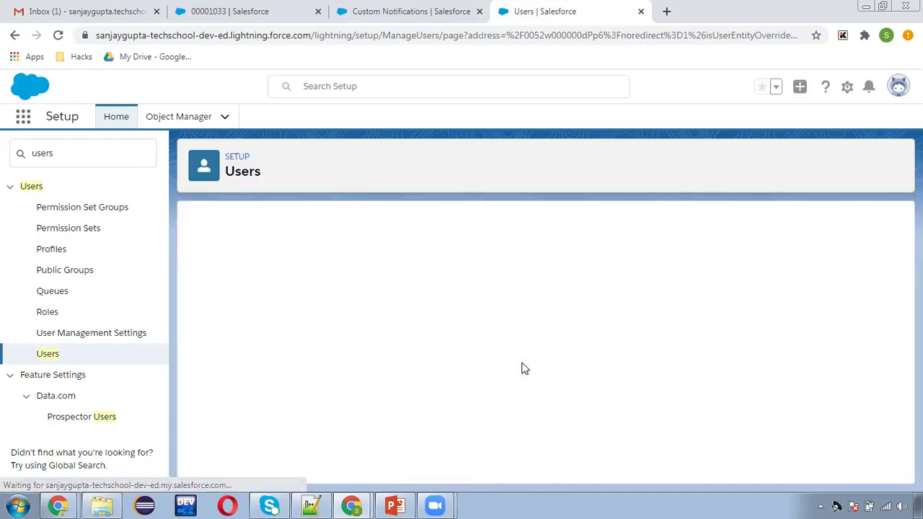
{"action": "scroll", "coordinate": [463, 372], "scroll_direction": "down", "scroll_amount": 5}
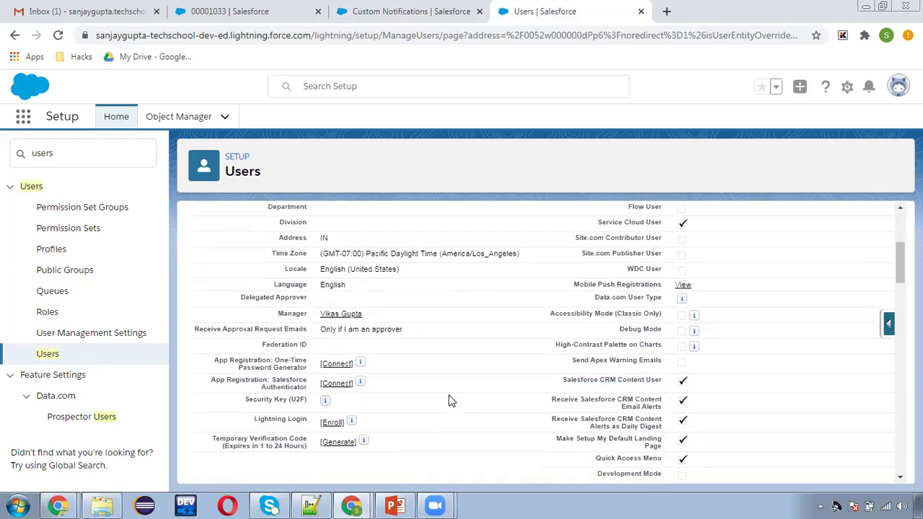
{"action": "scroll", "coordinate": [449, 398], "scroll_direction": "down", "scroll_amount": 10}
{"action": "scroll", "coordinate": [446, 402], "scroll_direction": "up", "scroll_amount": 8}
{"action": "scroll", "coordinate": [446, 401], "scroll_direction": "up", "scroll_amount": 10}
- Check the agenda slide in Google Slides, then replace the Setup Quick Find term with 'flow'
{"action": "key", "text": "alt+Tab"}
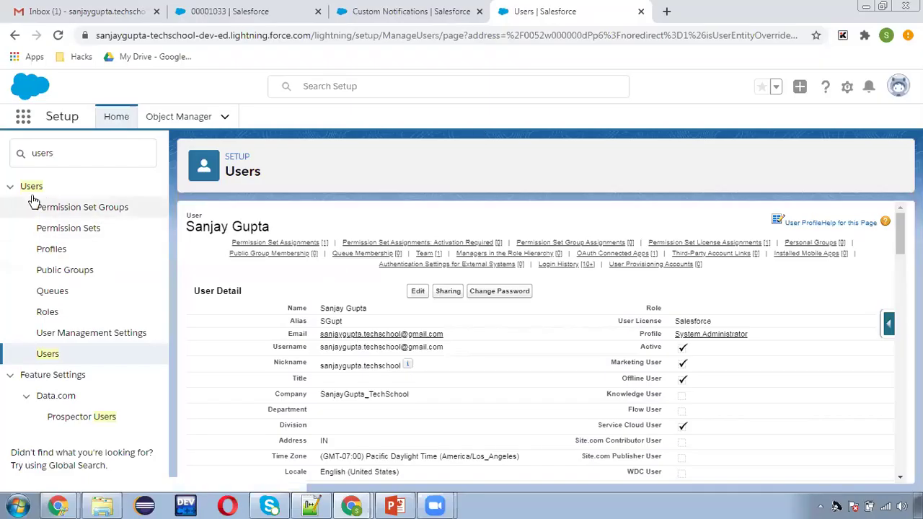
{"action": "left_click", "coordinate": [25, 163]}
{"action": "double_click", "coordinate": [25, 164]}
{"action": "type", "text": "flow"}
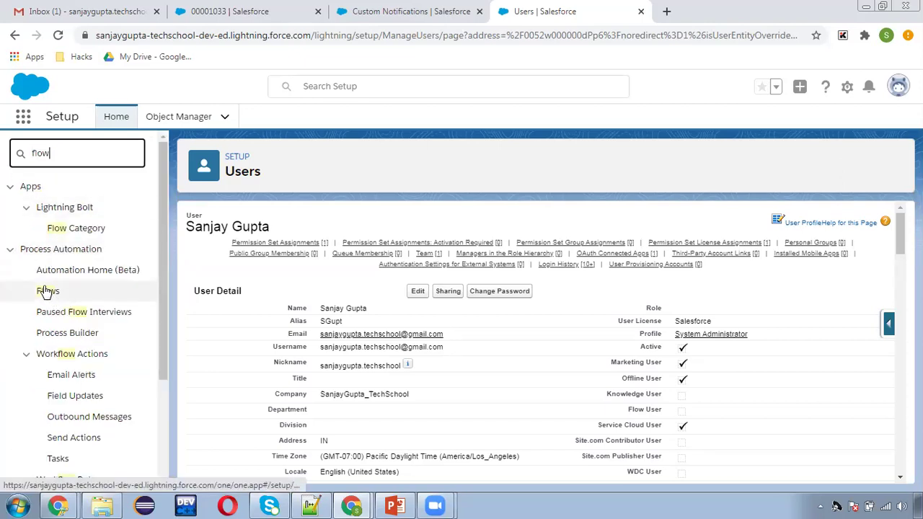
- From the Flows page, create a New Flow of type Autolaunched Flow (No Trigger)
{"action": "left_click", "coordinate": [46, 290]}
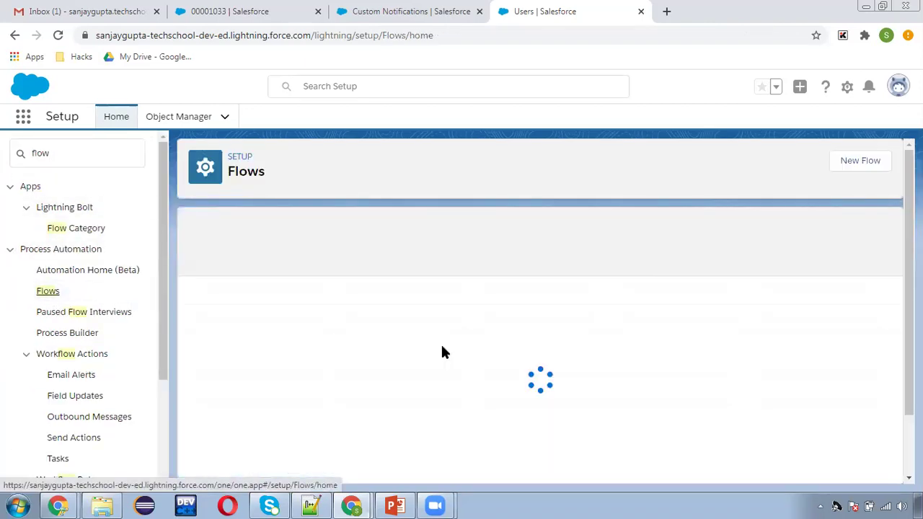
{"action": "left_click", "coordinate": [868, 165]}
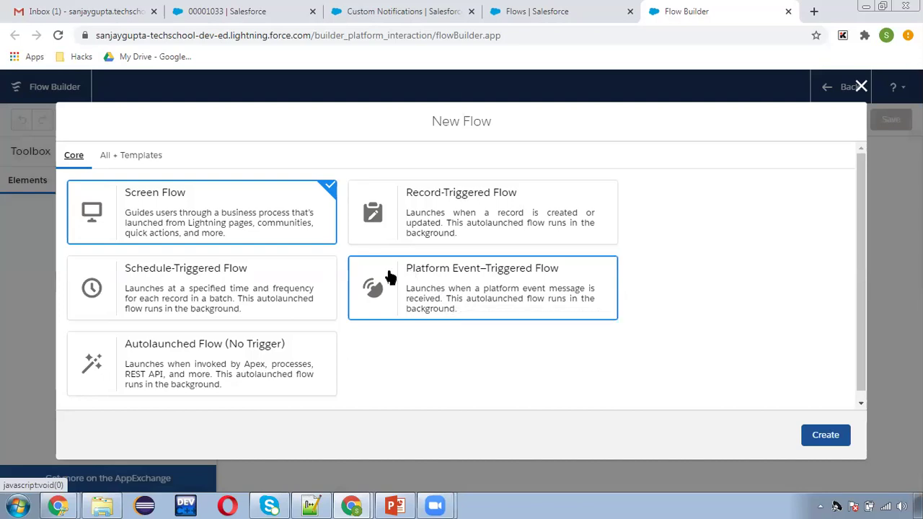
{"action": "left_click", "coordinate": [171, 371]}
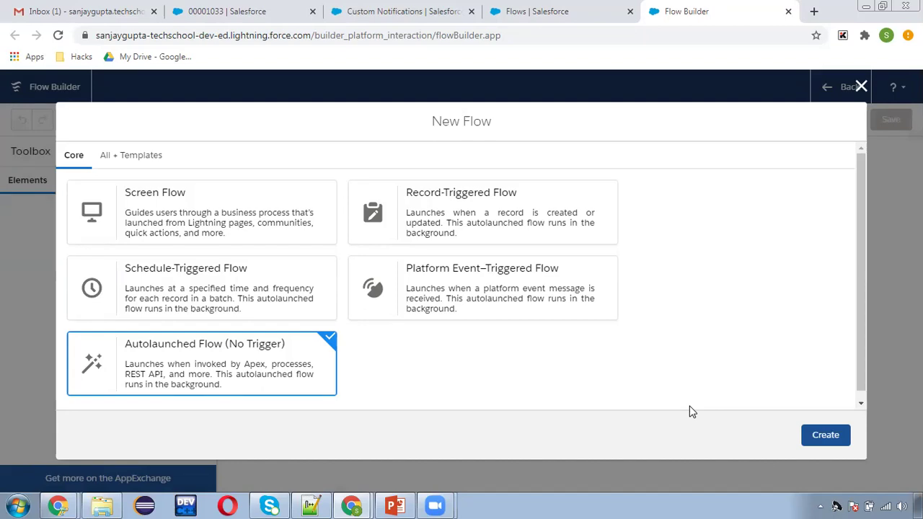
{"action": "left_click", "coordinate": [827, 435]}
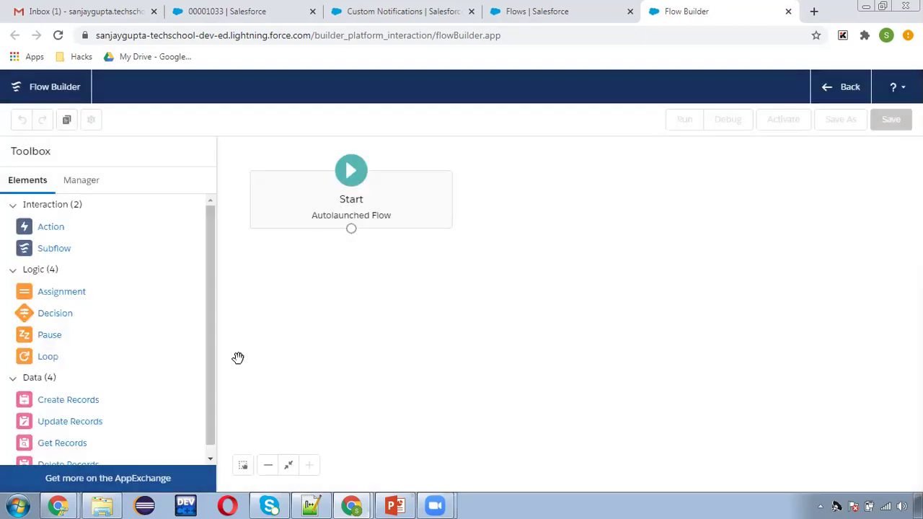
- Add a Text variable caseId, available for input, as a new flow resource
{"action": "left_click", "coordinate": [90, 182]}
{"action": "left_click", "coordinate": [68, 243]}
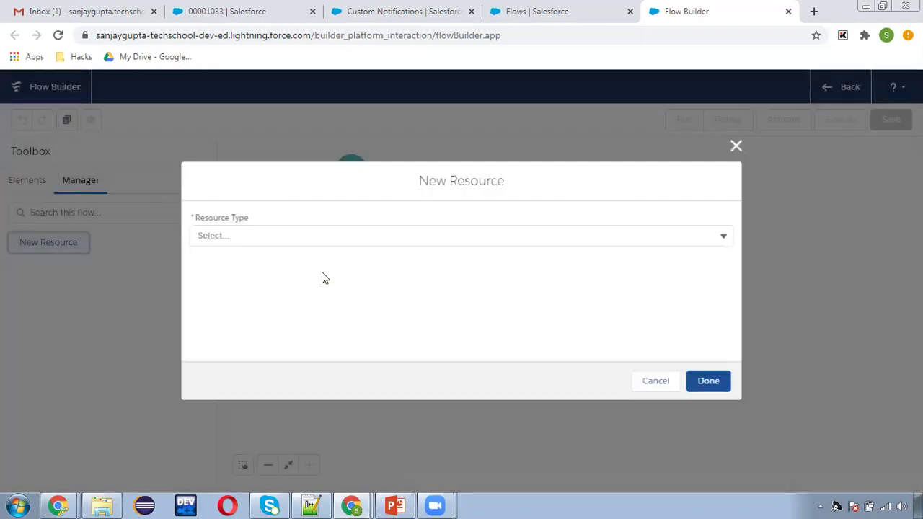
{"action": "left_click", "coordinate": [263, 238]}
{"action": "left_click", "coordinate": [265, 263]}
{"action": "left_click", "coordinate": [266, 264]}
{"action": "type", "text": "caseId"}
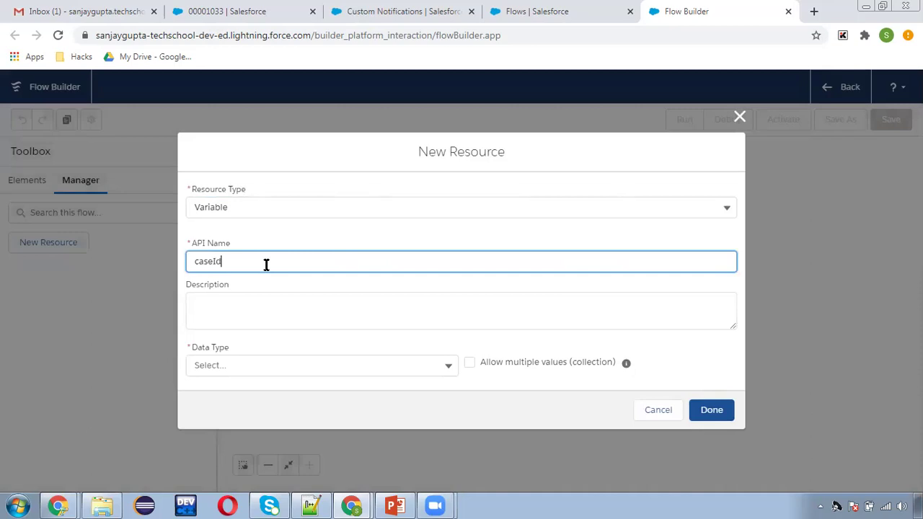
{"action": "left_click", "coordinate": [252, 365]}
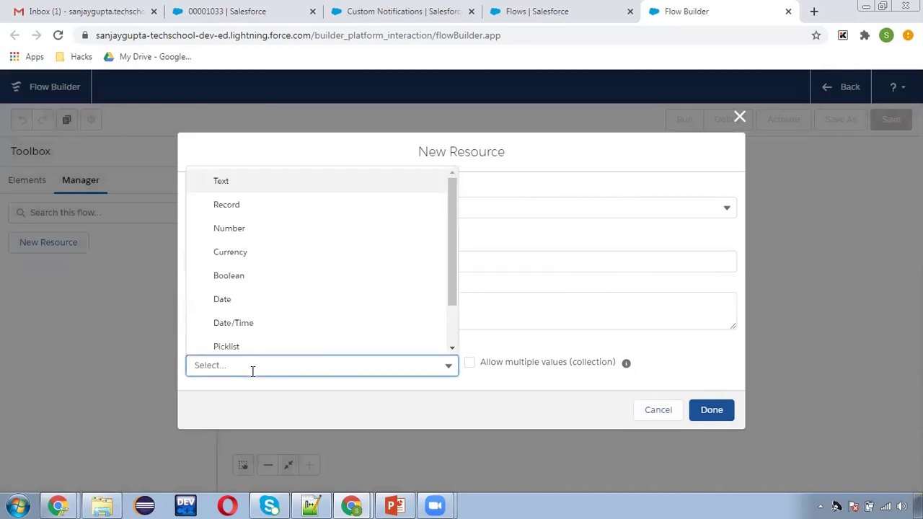
{"action": "left_click", "coordinate": [252, 191]}
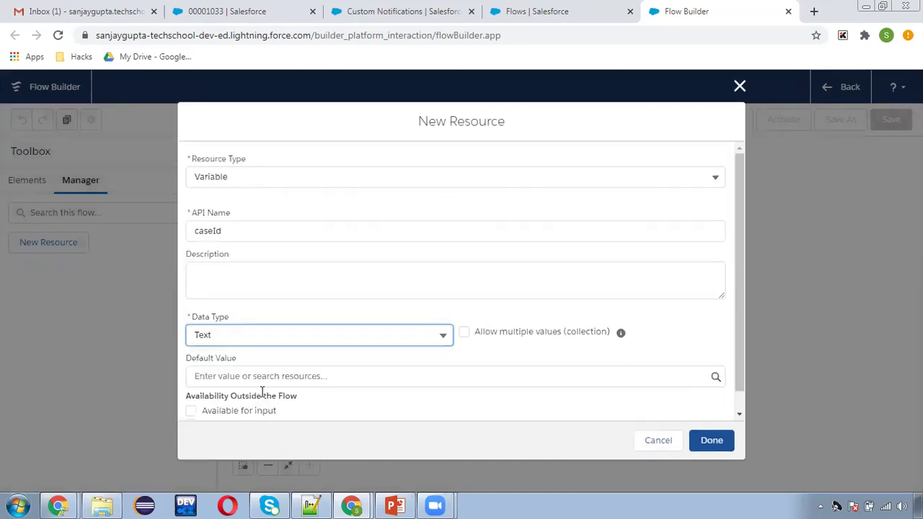
{"action": "scroll", "coordinate": [274, 372], "scroll_direction": "down", "scroll_amount": 1}
{"action": "left_click", "coordinate": [193, 389]}
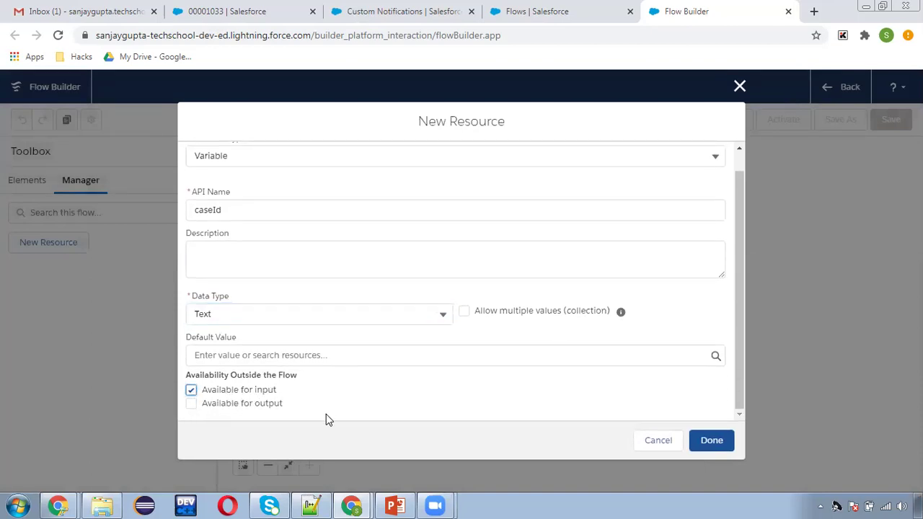
{"action": "left_click", "coordinate": [709, 438]}
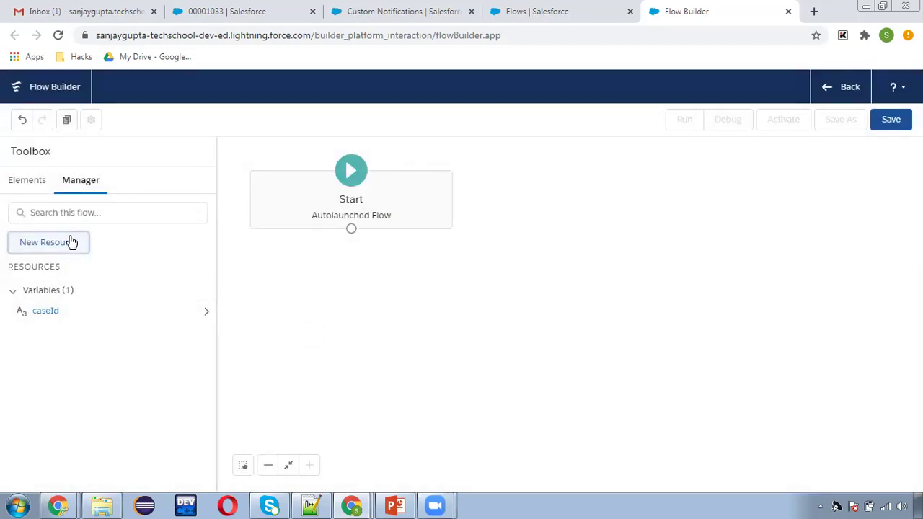
- Add a second Text variable, ownerId, also available for input
{"action": "left_click", "coordinate": [68, 245]}
{"action": "left_click", "coordinate": [220, 239]}
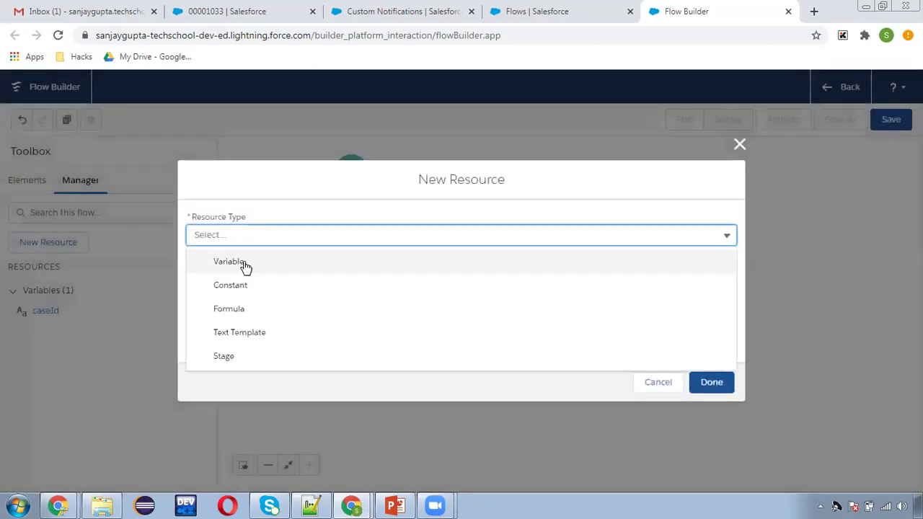
{"action": "left_click", "coordinate": [243, 265]}
{"action": "left_click", "coordinate": [244, 261]}
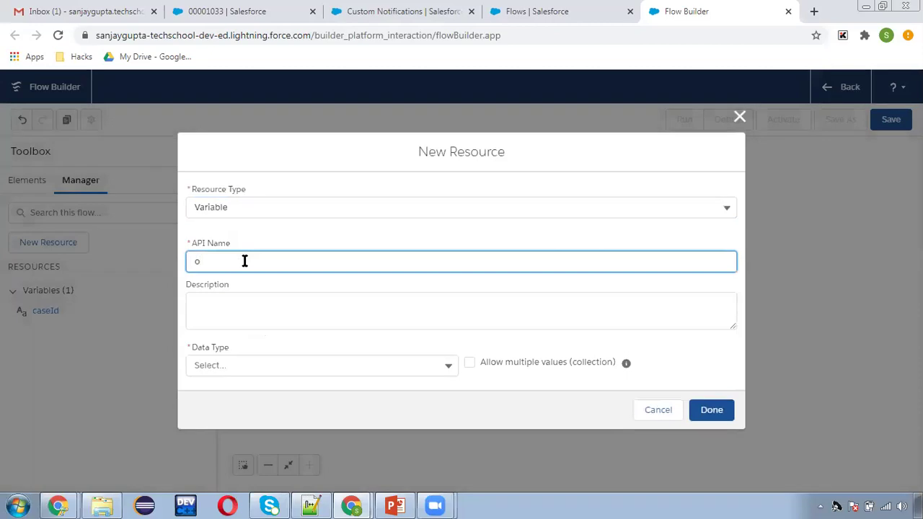
{"action": "left_click", "coordinate": [222, 365]}
{"action": "left_click", "coordinate": [252, 183]}
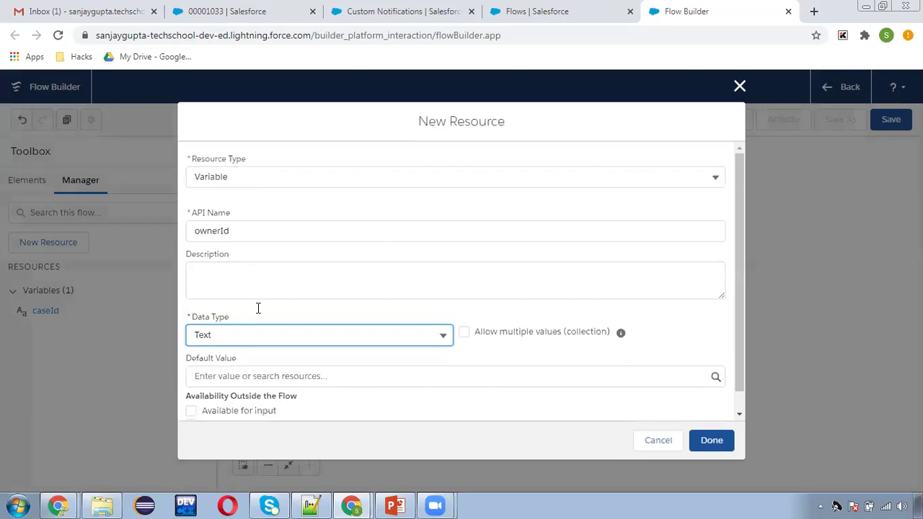
{"action": "left_click", "coordinate": [214, 410]}
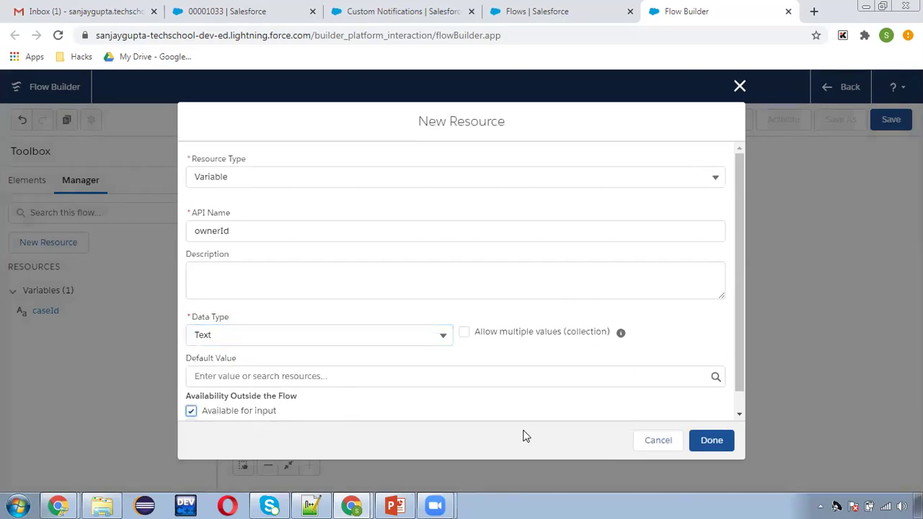
{"action": "left_click", "coordinate": [717, 442]}
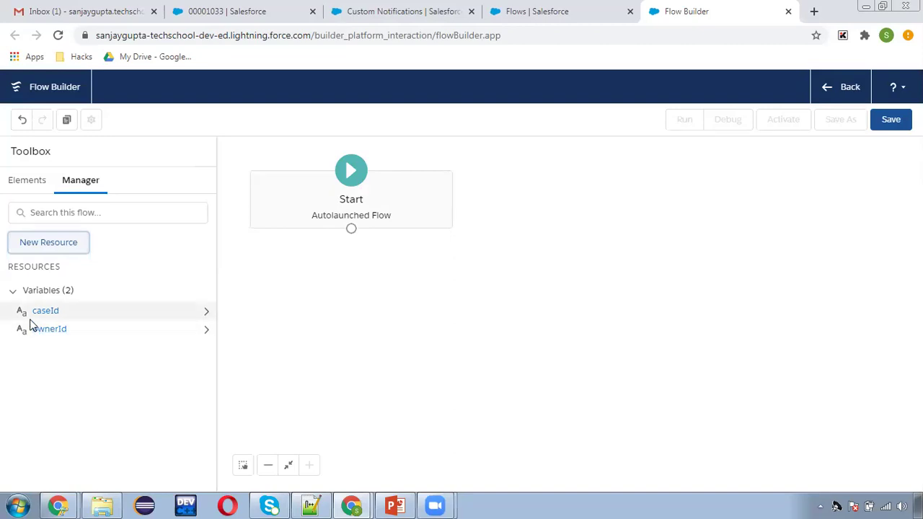
{"action": "left_click", "coordinate": [27, 183]}
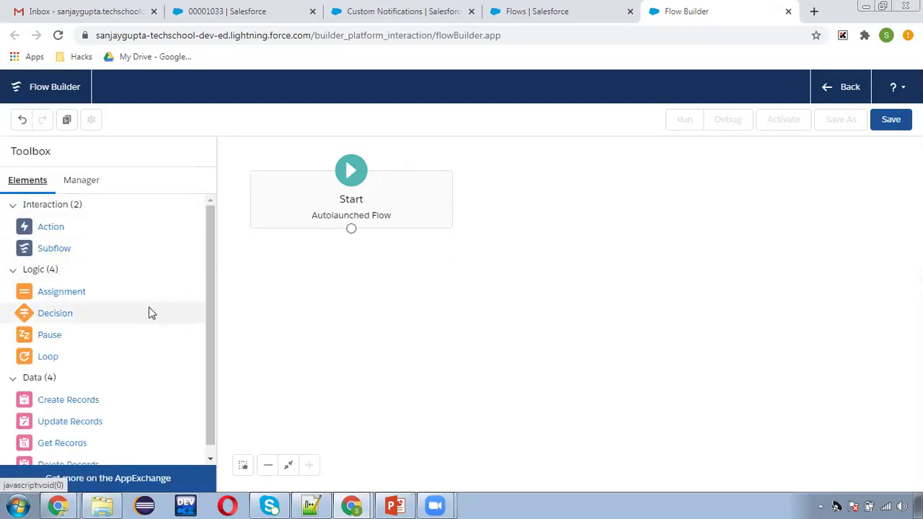
- Place a Get Records element labelled 'get case owner' that queries the User object
{"action": "scroll", "coordinate": [101, 367], "scroll_direction": "down", "scroll_amount": 1}
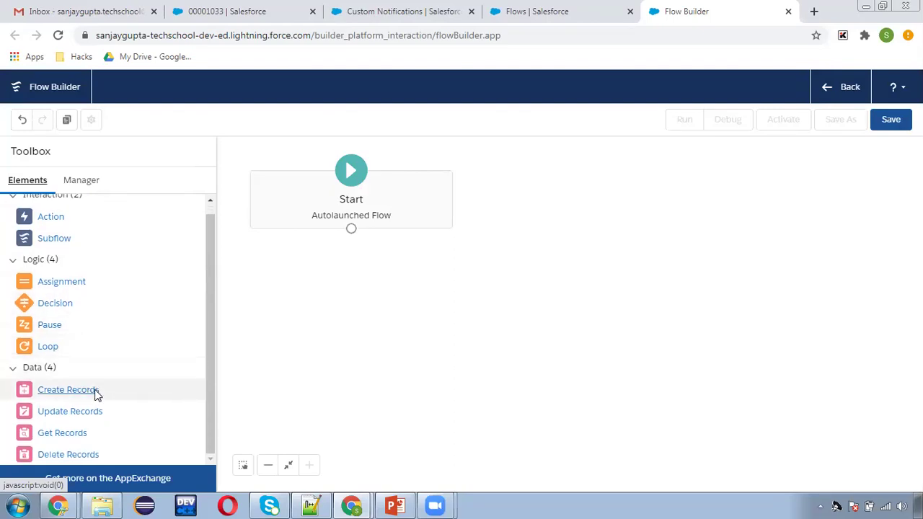
{"action": "left_click_drag", "start_coordinate": [63, 433], "coordinate": [355, 283]}
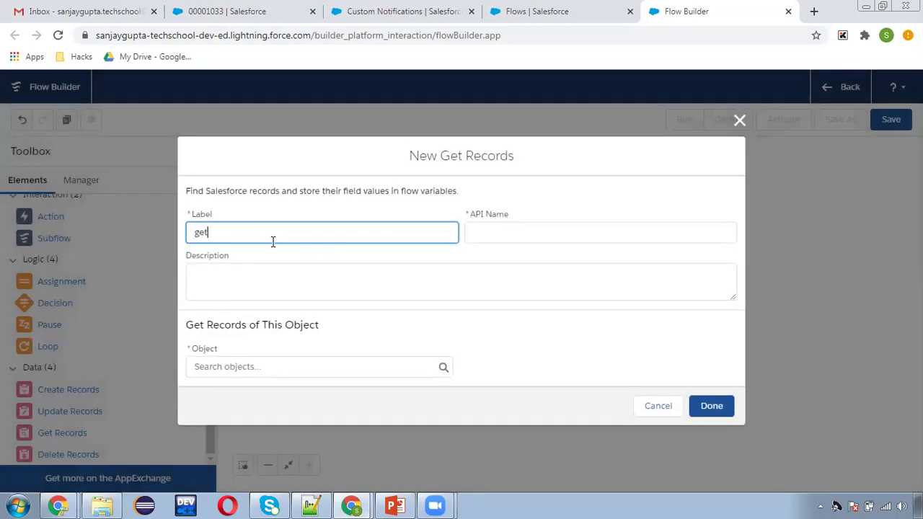
{"action": "type", "text": "get case owner details"}
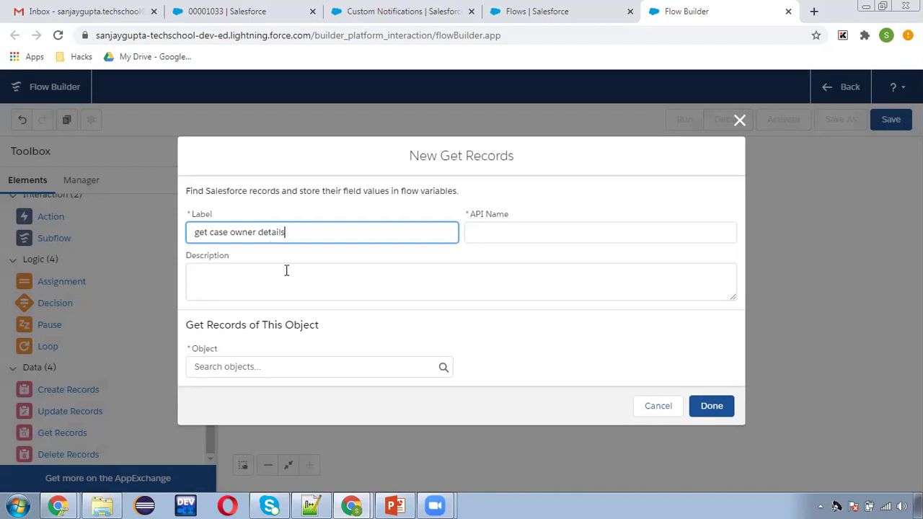
{"action": "left_click", "coordinate": [270, 363]}
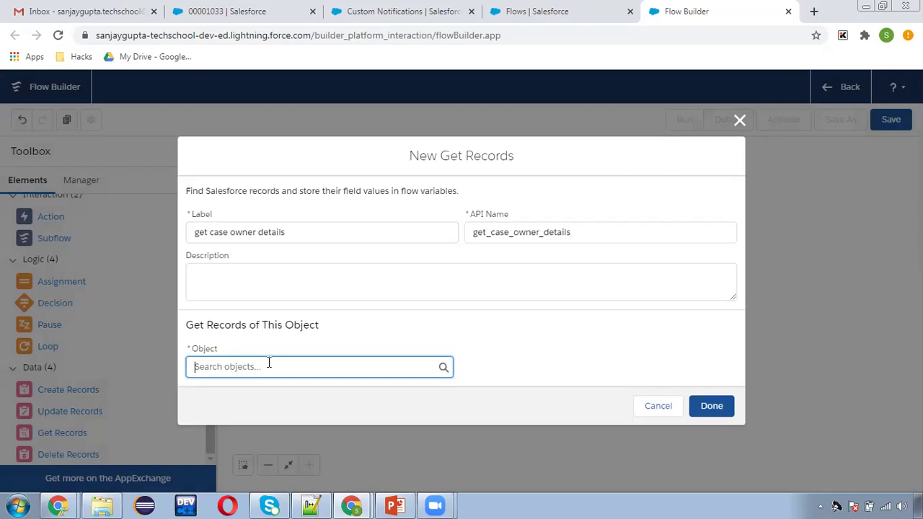
{"action": "type", "text": "user"}
{"action": "scroll", "coordinate": [284, 321], "scroll_direction": "down", "scroll_amount": 3}
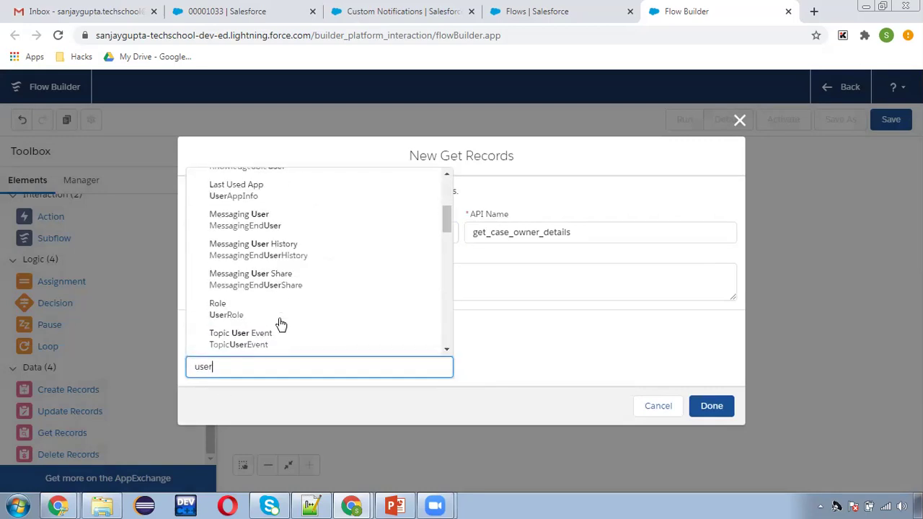
{"action": "scroll", "coordinate": [264, 313], "scroll_direction": "down", "scroll_amount": 2}
{"action": "left_click", "coordinate": [256, 310]}
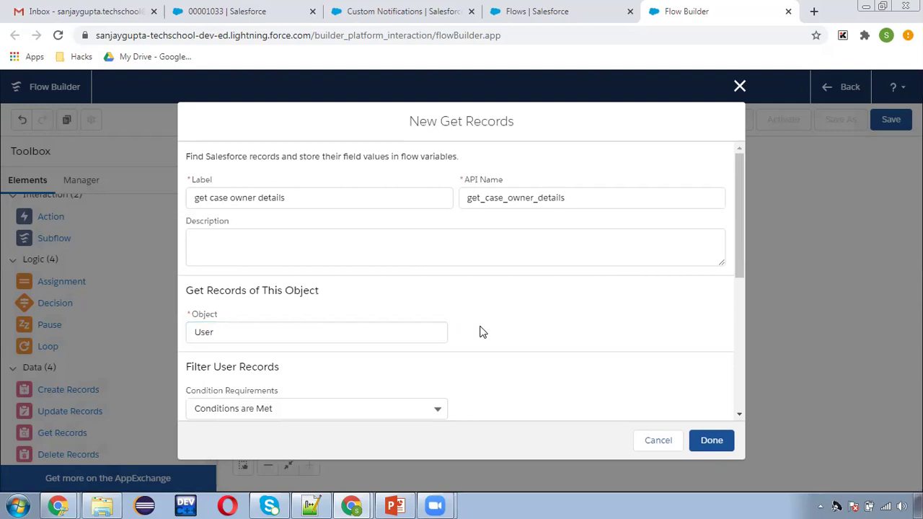
- Filter the lookup to Id Equals {!ownerId}, keep the first-record defaults, and save it
{"action": "scroll", "coordinate": [481, 331], "scroll_direction": "down", "scroll_amount": 1}
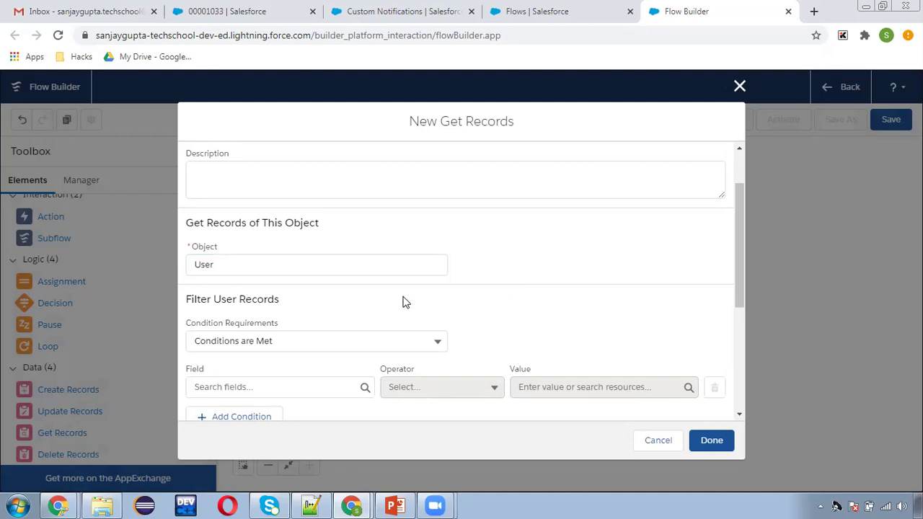
{"action": "scroll", "coordinate": [385, 303], "scroll_direction": "down", "scroll_amount": 1}
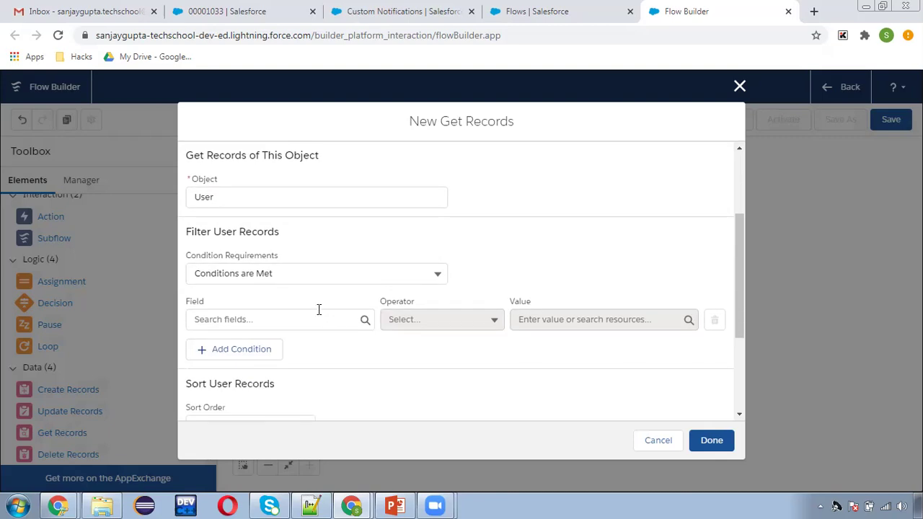
{"action": "left_click", "coordinate": [252, 273]}
{"action": "left_click", "coordinate": [253, 273]}
{"action": "left_click", "coordinate": [272, 320]}
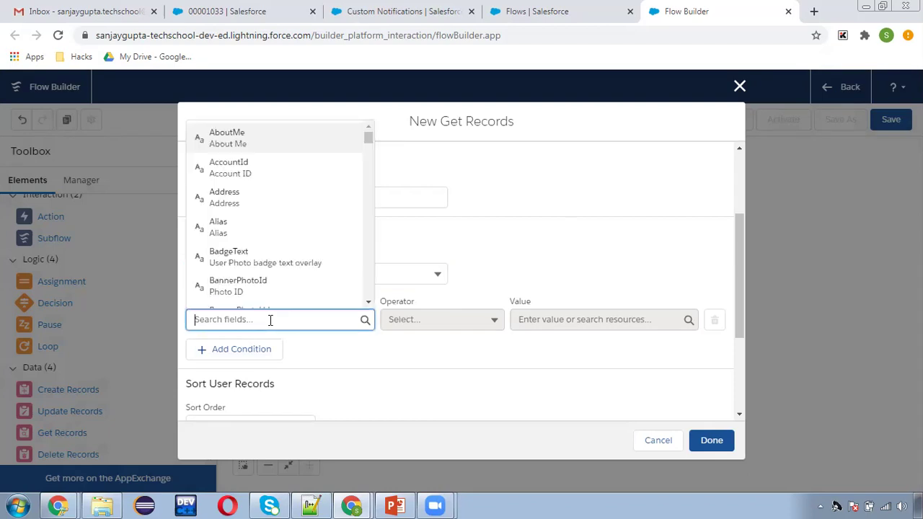
{"action": "type", "text": "id"}
{"action": "scroll", "coordinate": [281, 274], "scroll_direction": "down", "scroll_amount": 1}
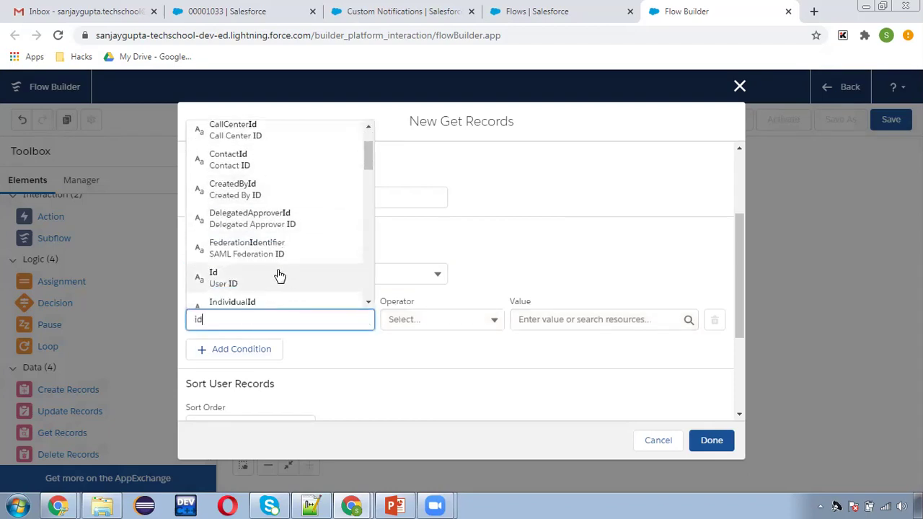
{"action": "left_click", "coordinate": [280, 276]}
{"action": "left_click", "coordinate": [538, 322]}
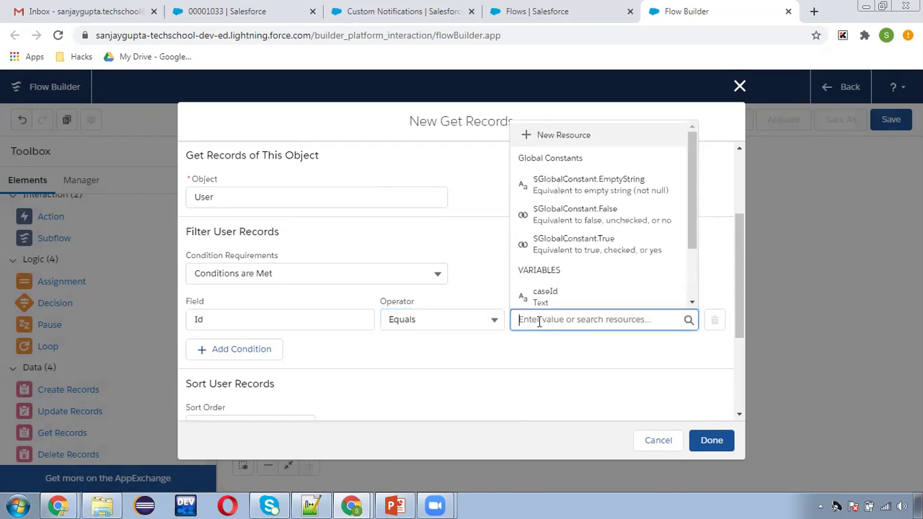
{"action": "type", "text": "owner"}
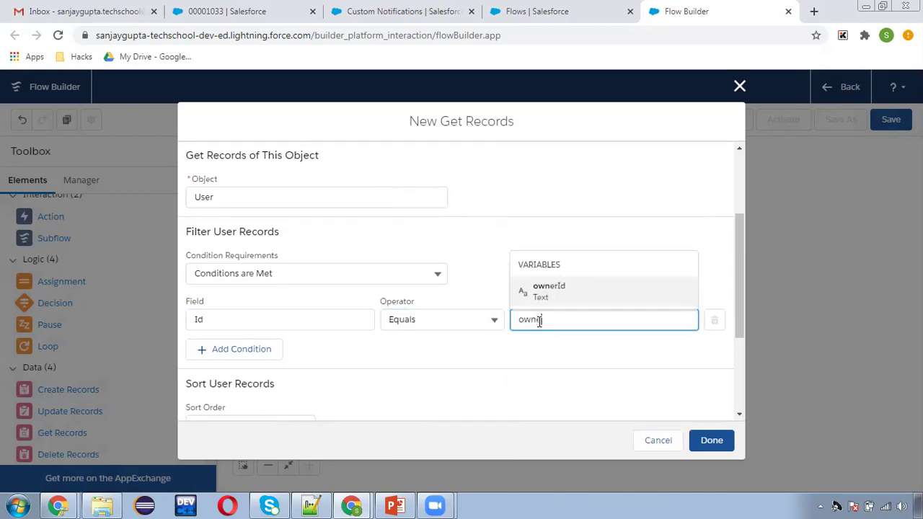
{"action": "left_click", "coordinate": [563, 295]}
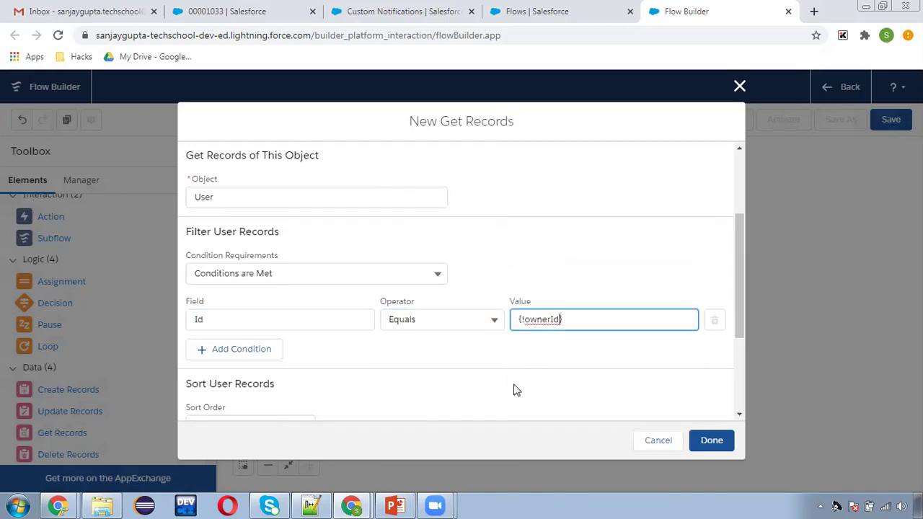
{"action": "left_click", "coordinate": [479, 359]}
{"action": "scroll", "coordinate": [483, 359], "scroll_direction": "down", "scroll_amount": 2}
{"action": "scroll", "coordinate": [481, 357], "scroll_direction": "down", "scroll_amount": 3}
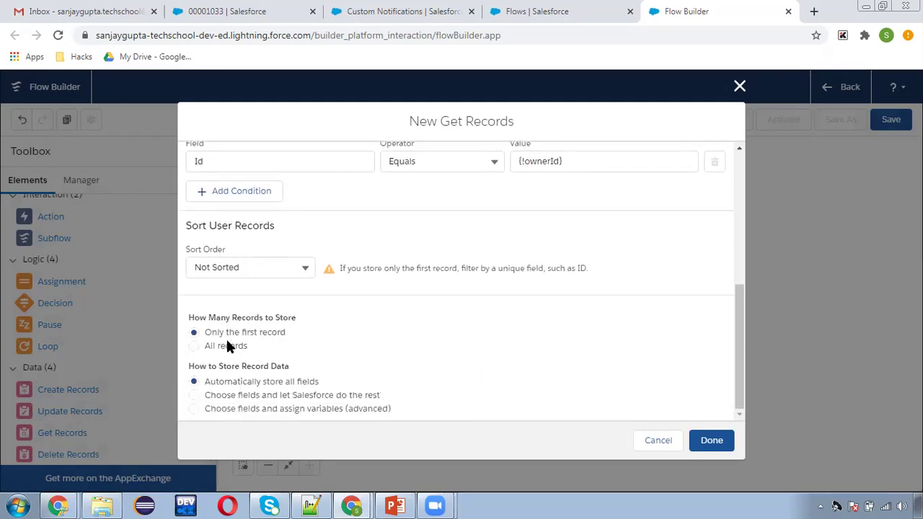
{"action": "left_click", "coordinate": [711, 442]}
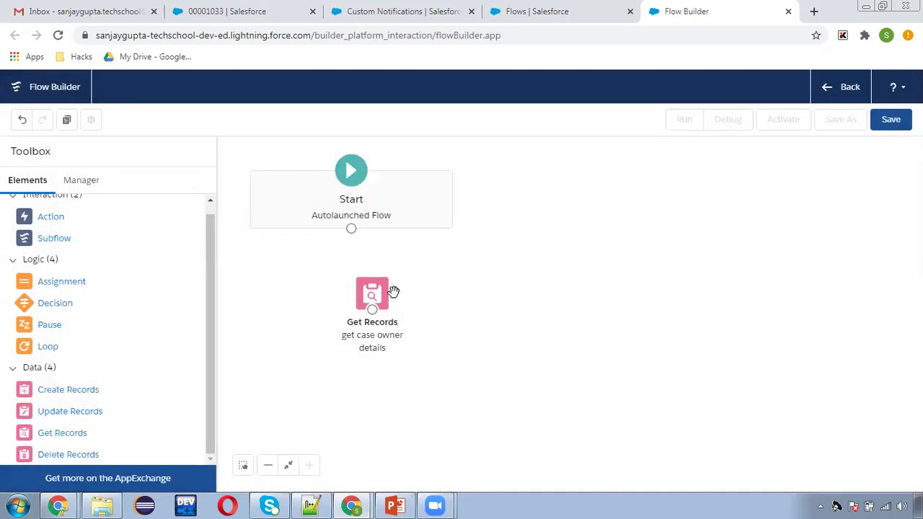
- Add a Decision 'Check Manager on User Record' with a first outcome named isPresent?
{"action": "left_click_drag", "start_coordinate": [376, 295], "coordinate": [364, 291]}
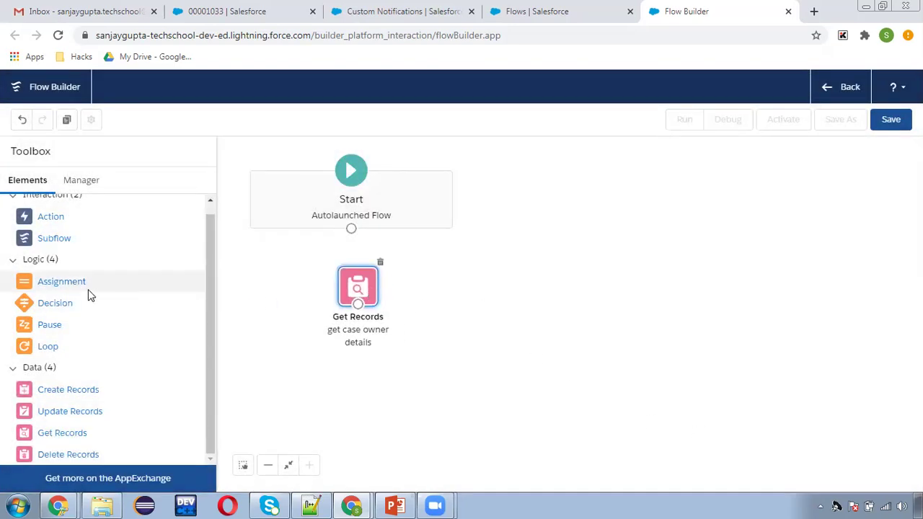
{"action": "left_click_drag", "start_coordinate": [51, 309], "coordinate": [441, 274]}
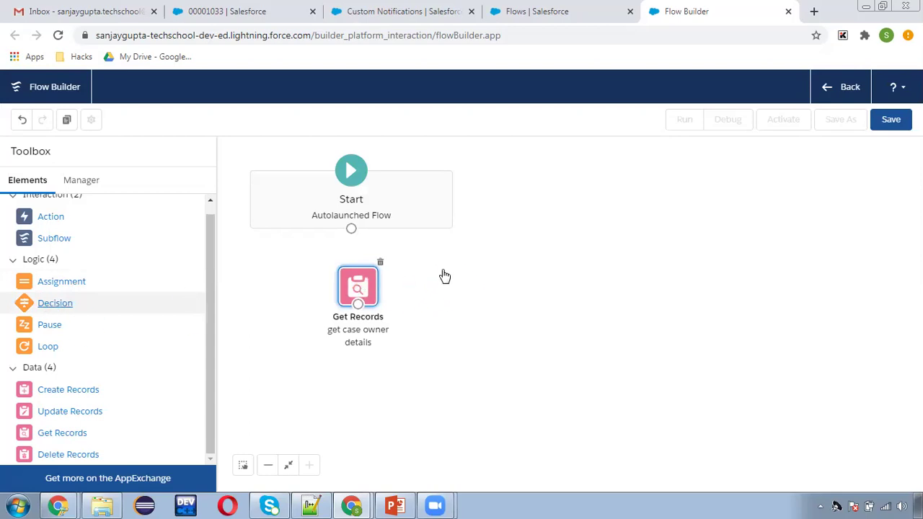
{"action": "type", "text": "Ch"}
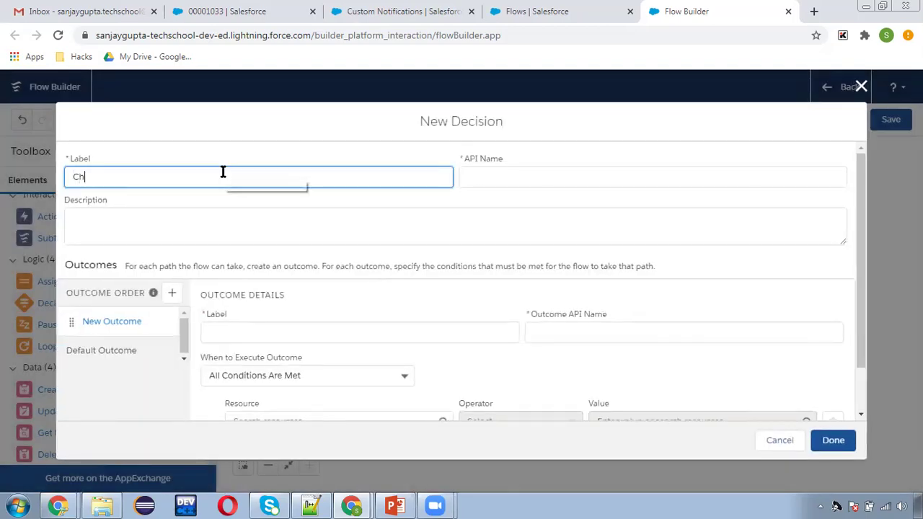
{"action": "type", "text": "eck Manager "}
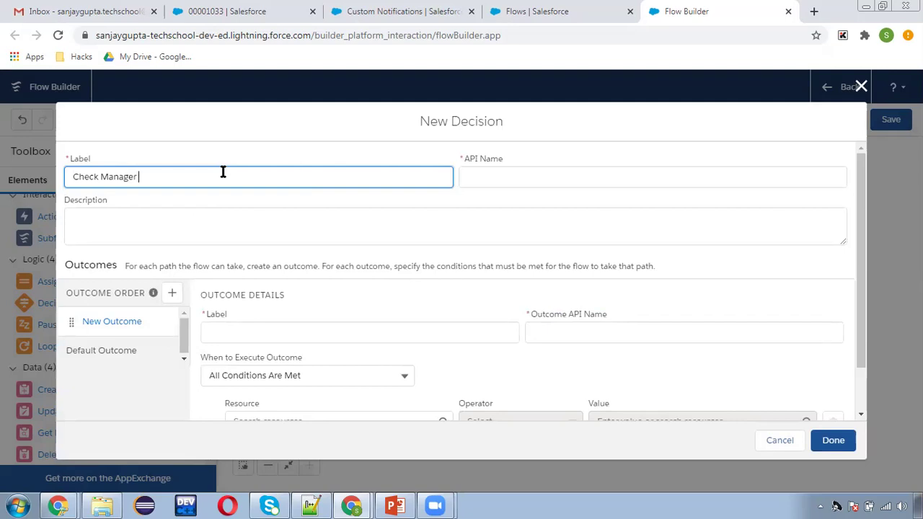
{"action": "type", "text": "on User Record"}
{"action": "left_click", "coordinate": [271, 339]}
{"action": "type", "text": "isPres"}
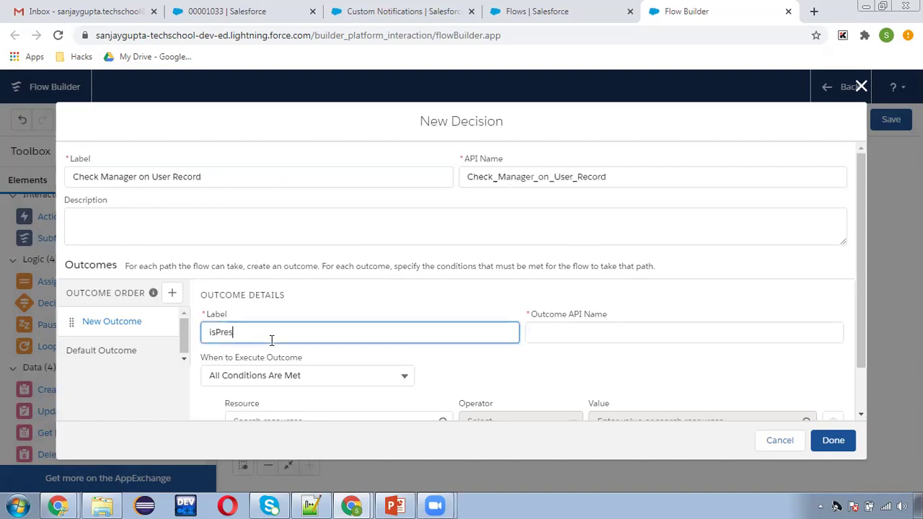
{"action": "type", "text": "ent?"}
{"action": "left_click", "coordinate": [499, 358]}
- Give isPresent? the condition owner ManagerId Is Null {!$GlobalConstant.False}, and save the decision
{"action": "scroll", "coordinate": [502, 361], "scroll_direction": "down", "scroll_amount": 1}
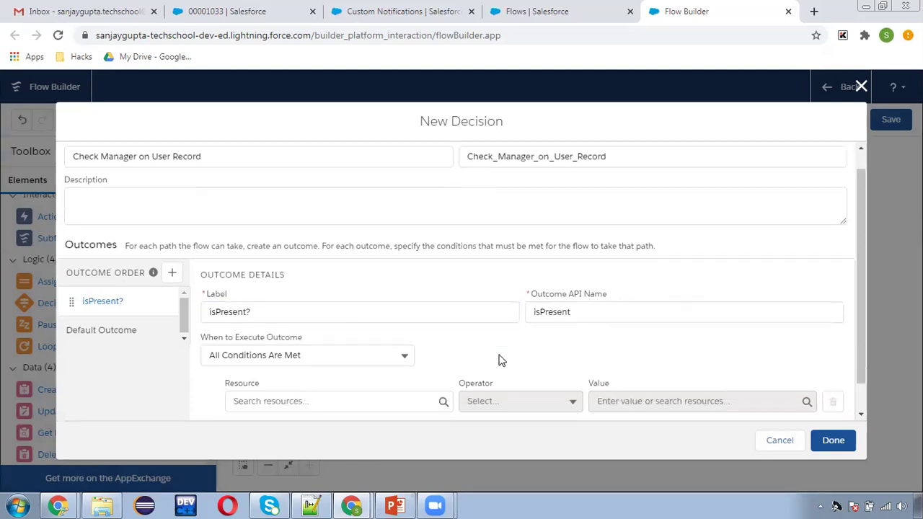
{"action": "scroll", "coordinate": [503, 361], "scroll_direction": "down", "scroll_amount": 1}
{"action": "left_click", "coordinate": [310, 371]}
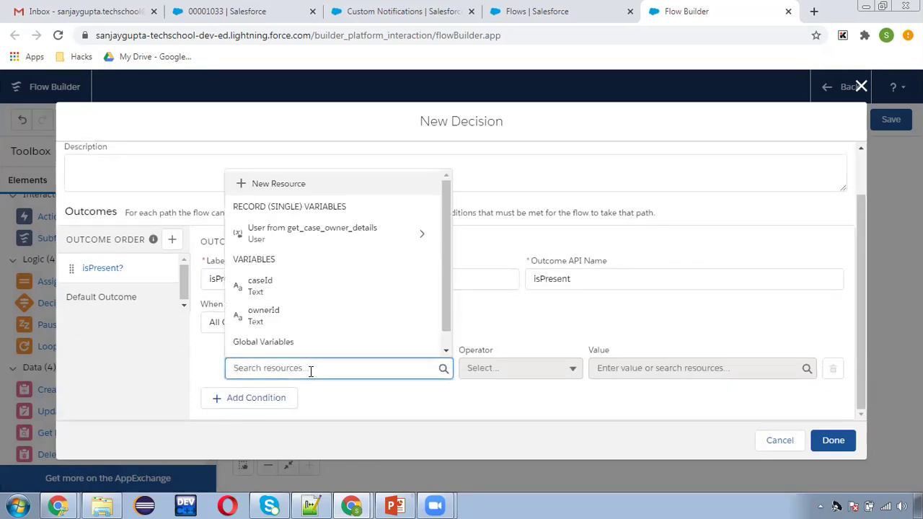
{"action": "left_click", "coordinate": [311, 240]}
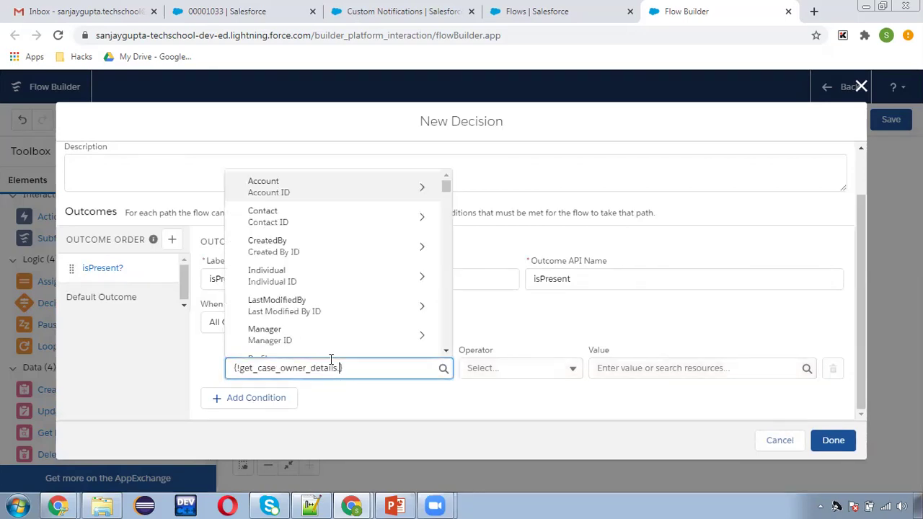
{"action": "type", "text": "managerid"}
{"action": "left_click", "coordinate": [343, 345]}
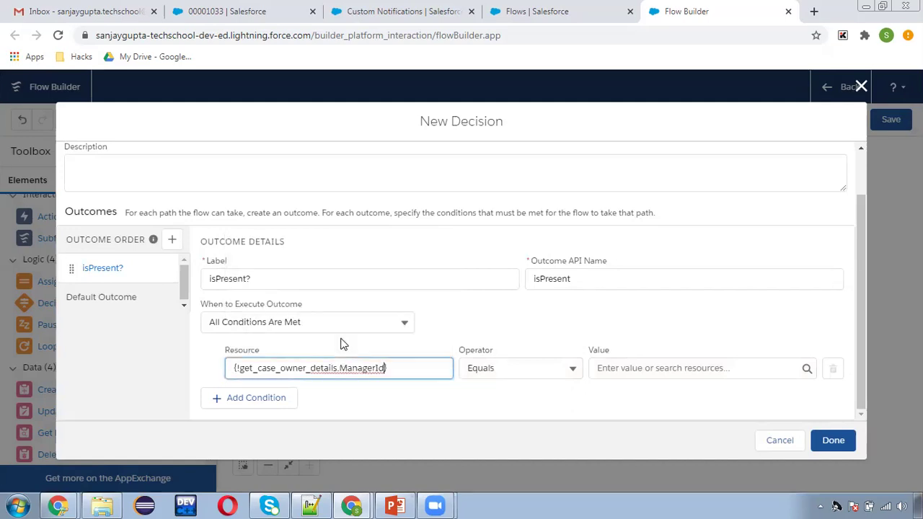
{"action": "left_click", "coordinate": [494, 368]}
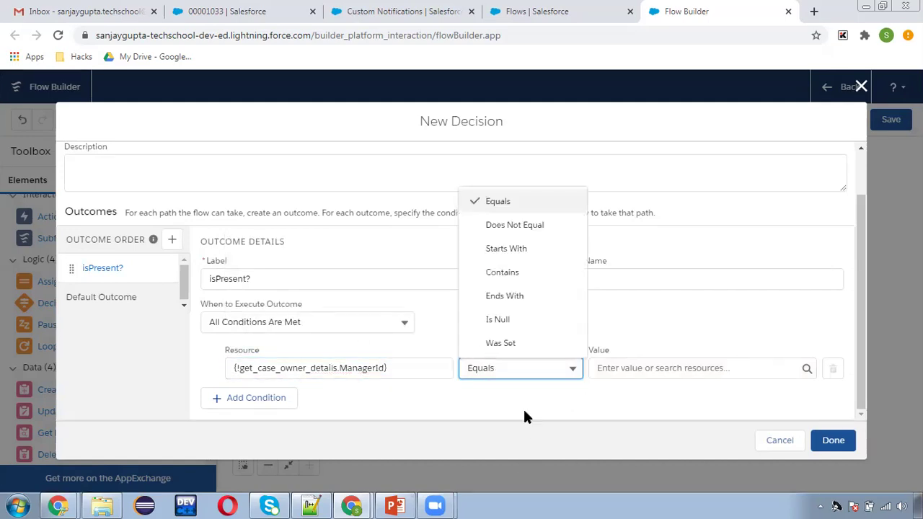
{"action": "left_click", "coordinate": [509, 323]}
{"action": "left_click", "coordinate": [615, 363]}
{"action": "type", "text": "fa"}
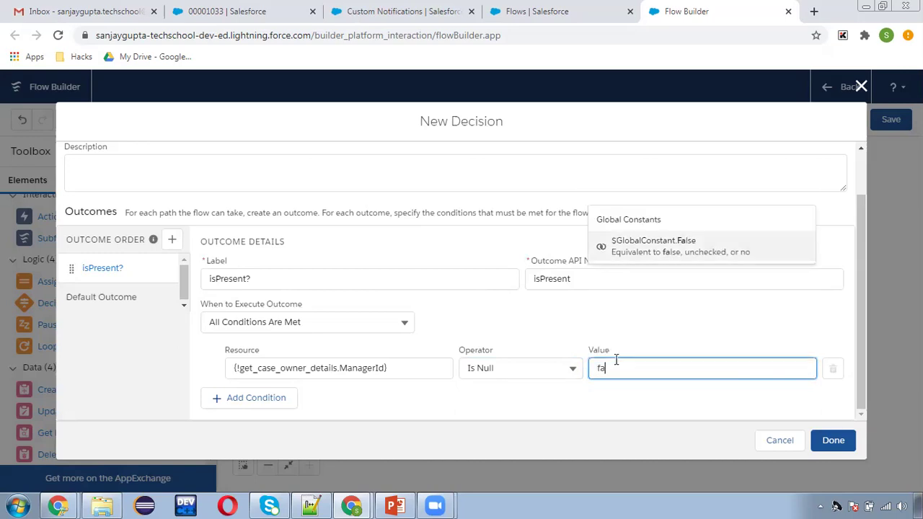
{"action": "left_click", "coordinate": [647, 347]}
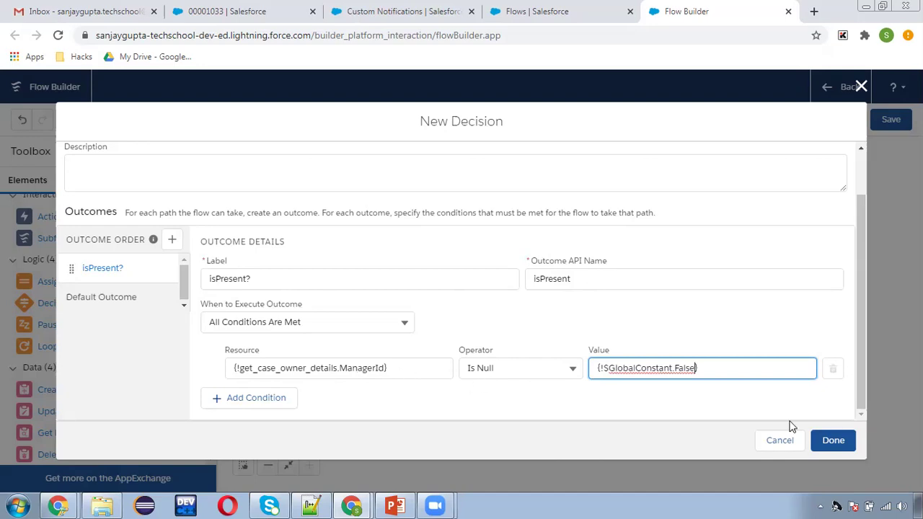
{"action": "left_click", "coordinate": [835, 440]}
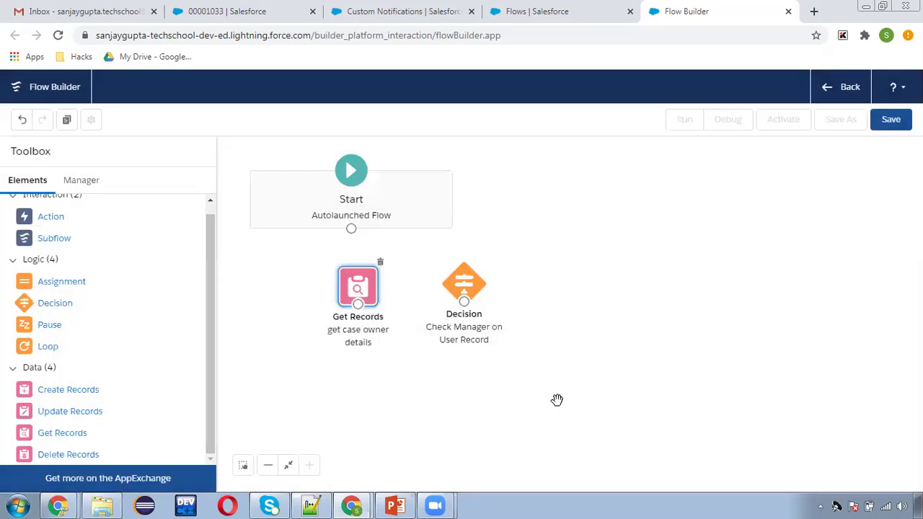
- Draw a connector from 'get case owner details' to the 'Check Manager on User Record' decision
{"action": "left_click_drag", "start_coordinate": [358, 303], "coordinate": [463, 294]}
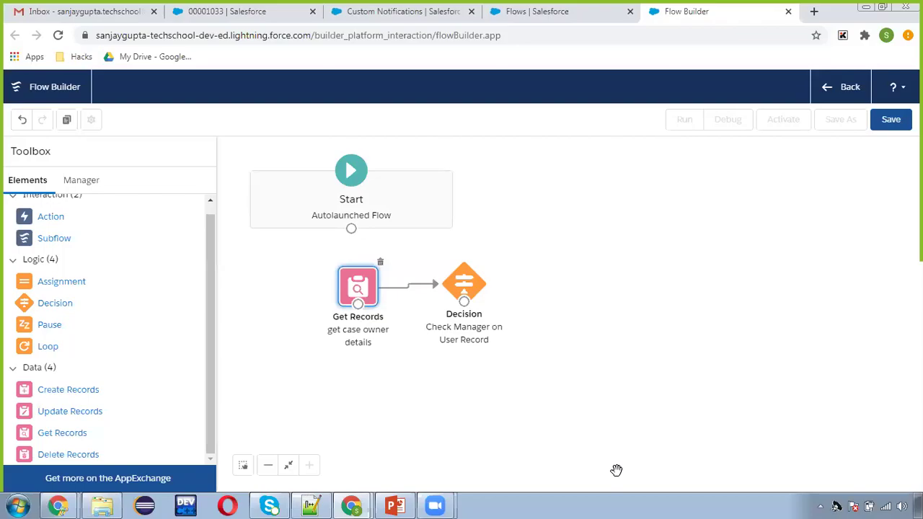
- Place a Get Records element 'get notification details' querying Custom Notification Type instead of Content Notification
{"action": "left_click_drag", "start_coordinate": [59, 435], "coordinate": [570, 271]}
{"action": "left_click", "coordinate": [254, 240]}
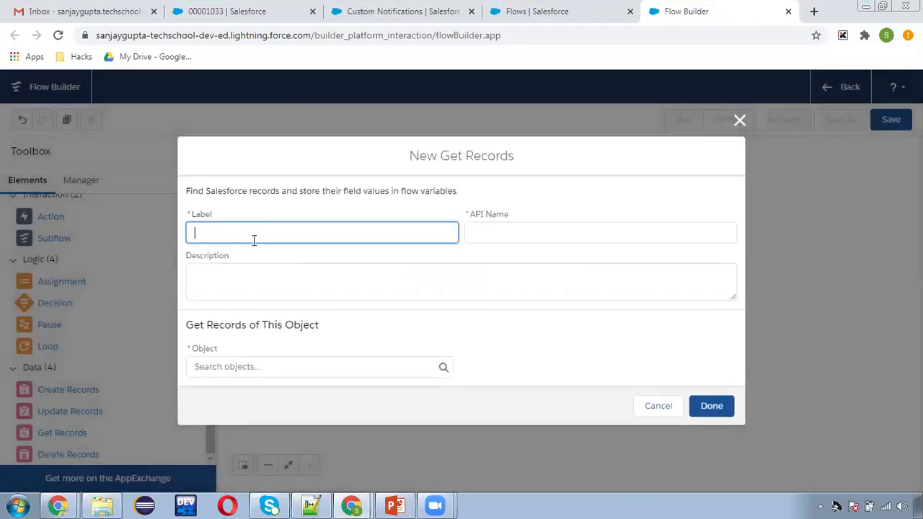
{"action": "type", "text": "get notification details"}
{"action": "left_click", "coordinate": [246, 362]}
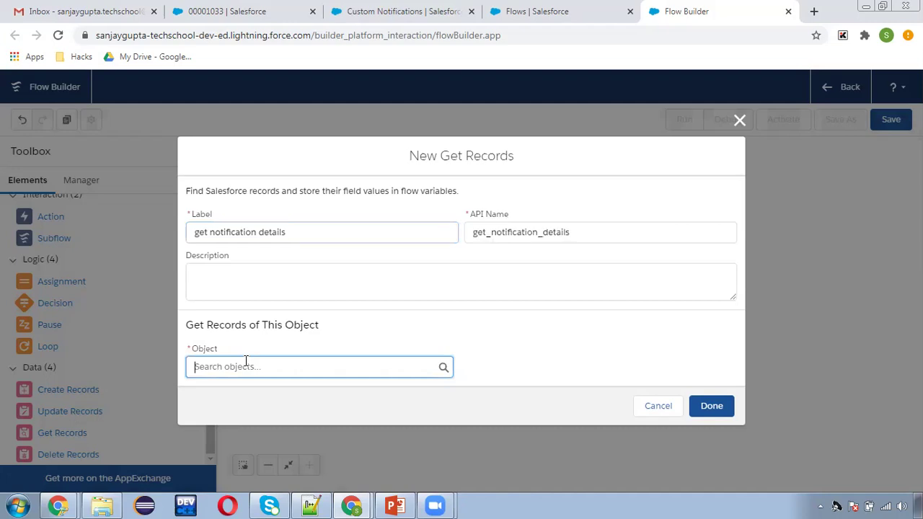
{"action": "type", "text": "noti"}
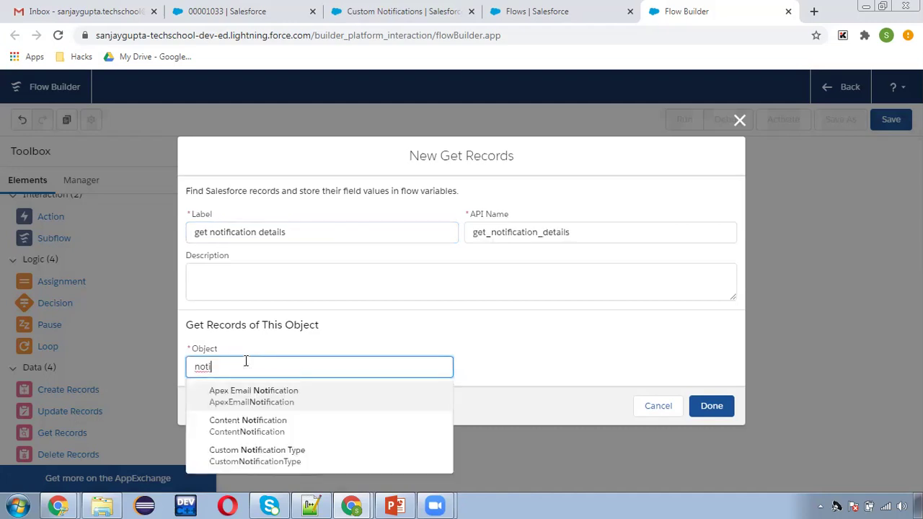
{"action": "left_click", "coordinate": [268, 433]}
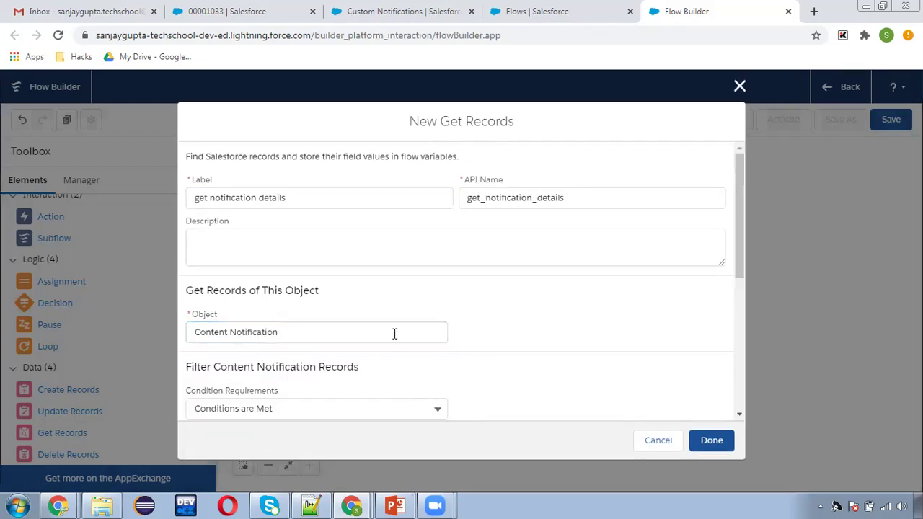
{"action": "left_click", "coordinate": [286, 335]}
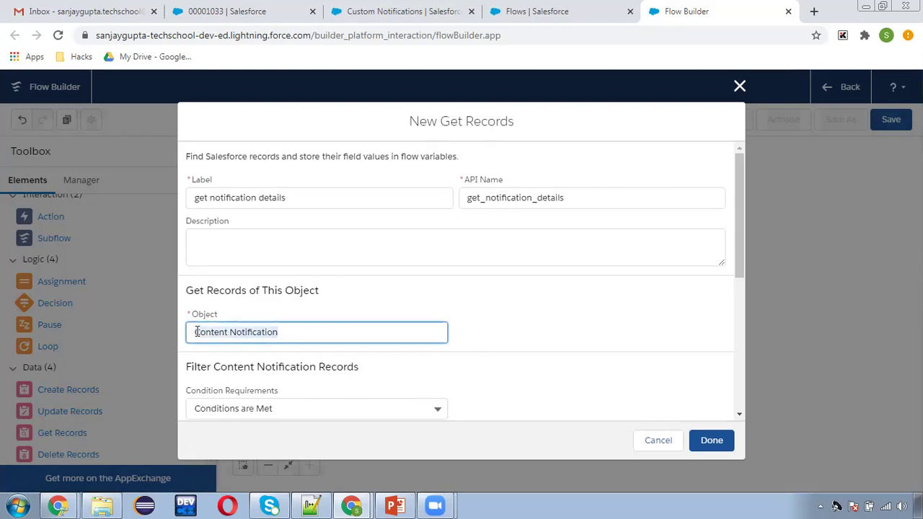
{"action": "type", "text": "Custo"}
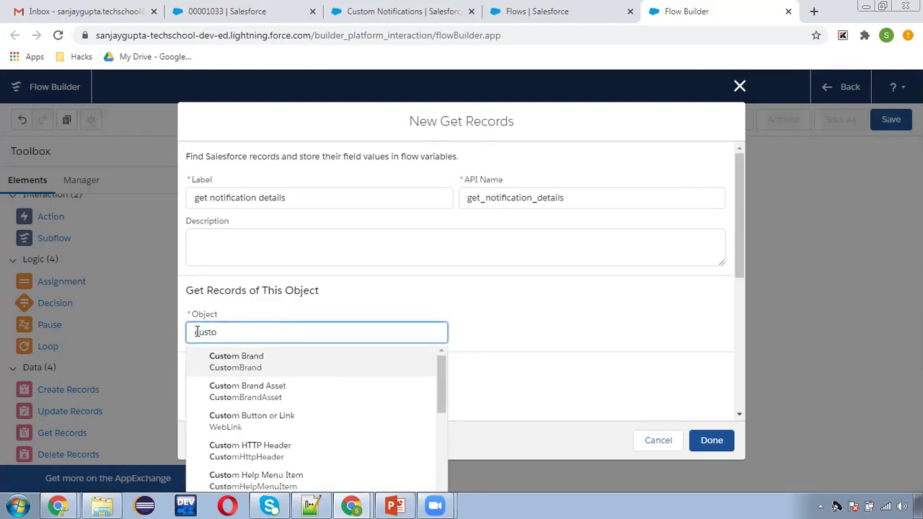
{"action": "type", "text": "m notif"}
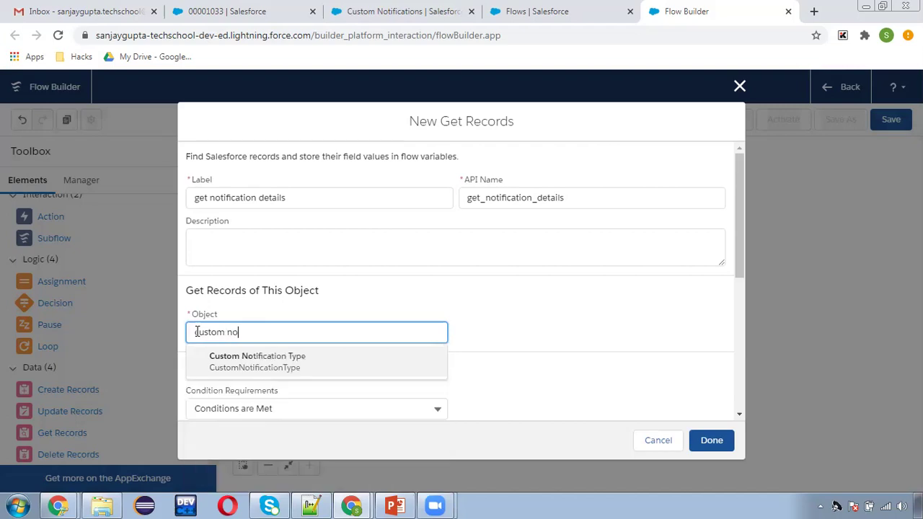
{"action": "left_click", "coordinate": [256, 364]}
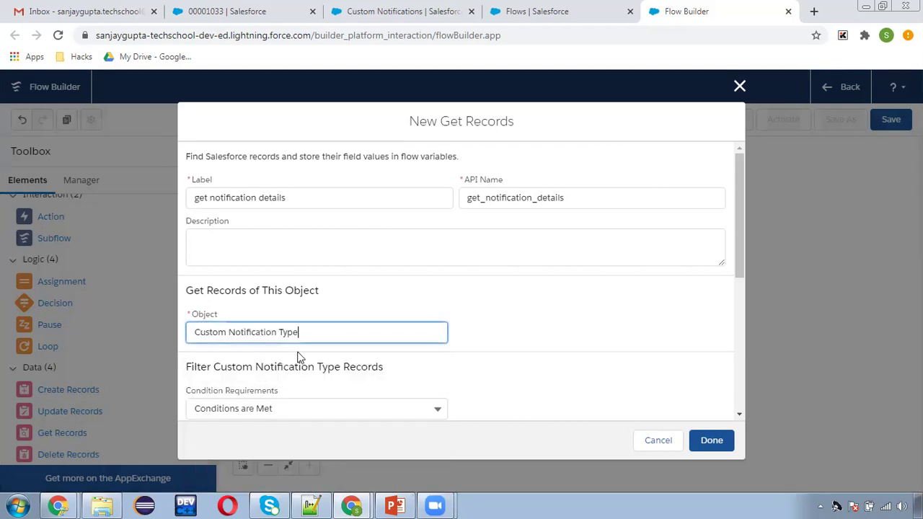
- Filter on DeveloperName Equals Escalation_Message, copied from the notification's Setup page, and save the lookup
{"action": "scroll", "coordinate": [533, 335], "scroll_direction": "down", "scroll_amount": 2}
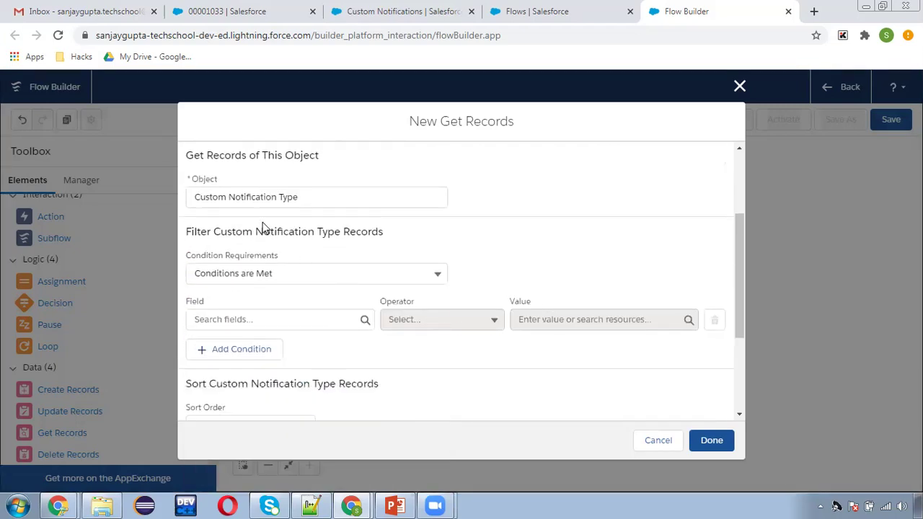
{"action": "scroll", "coordinate": [270, 284], "scroll_direction": "down", "scroll_amount": 1}
{"action": "scroll", "coordinate": [271, 284], "scroll_direction": "down", "scroll_amount": 1}
{"action": "left_click", "coordinate": [248, 251]}
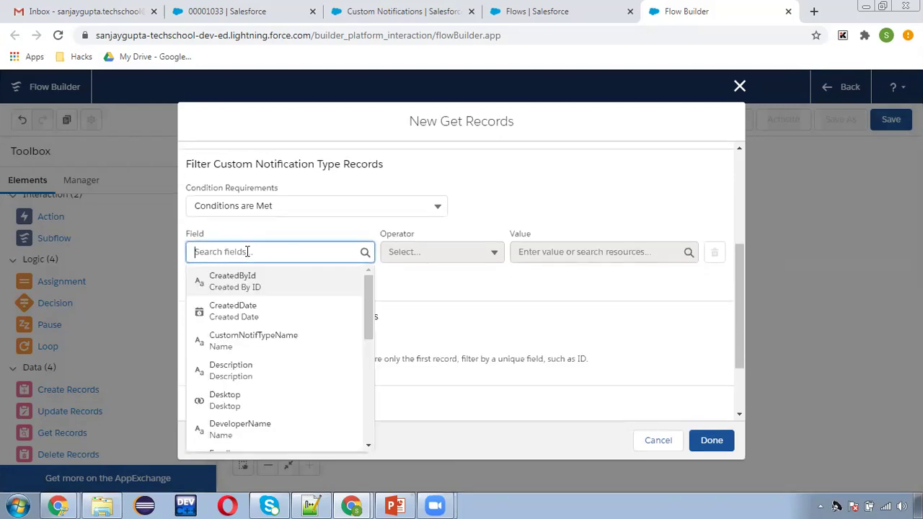
{"action": "type", "text": "deve"}
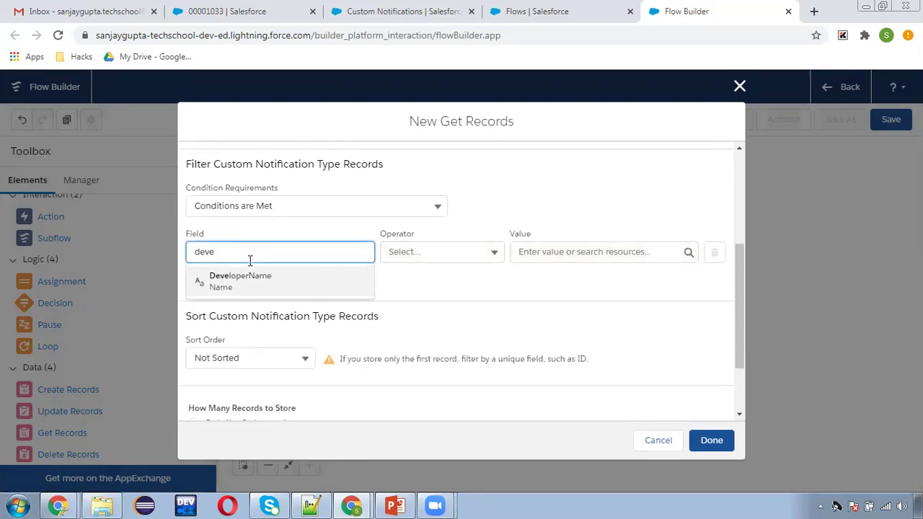
{"action": "left_click", "coordinate": [254, 286]}
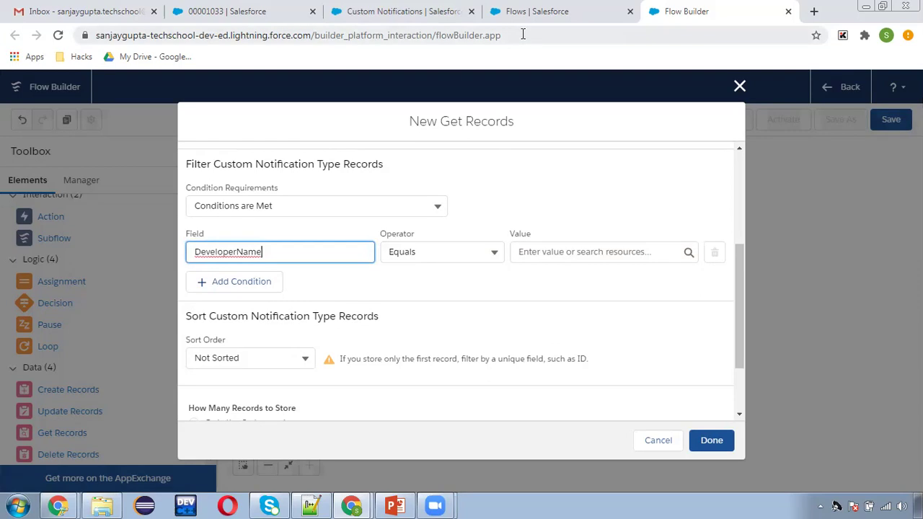
{"action": "left_click", "coordinate": [411, 11]}
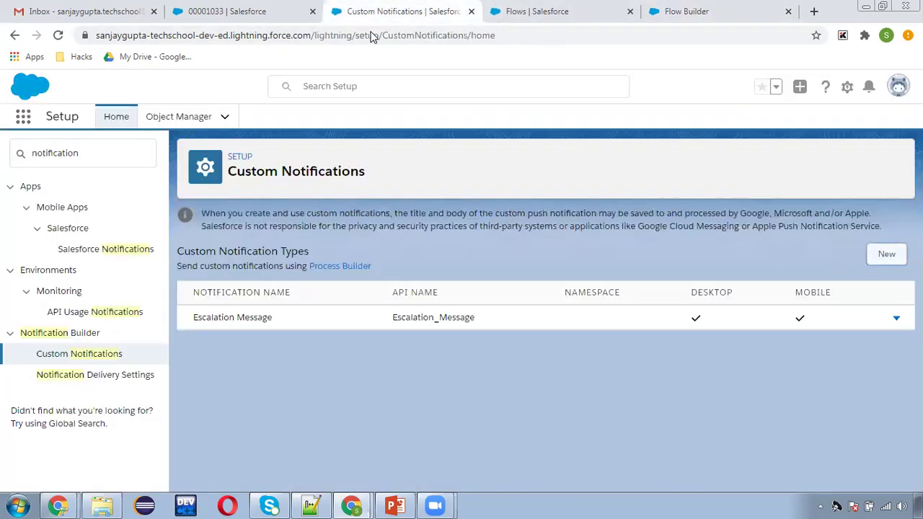
{"action": "left_click_drag", "start_coordinate": [394, 320], "coordinate": [482, 317]}
{"action": "key", "text": "ctrl+c"}
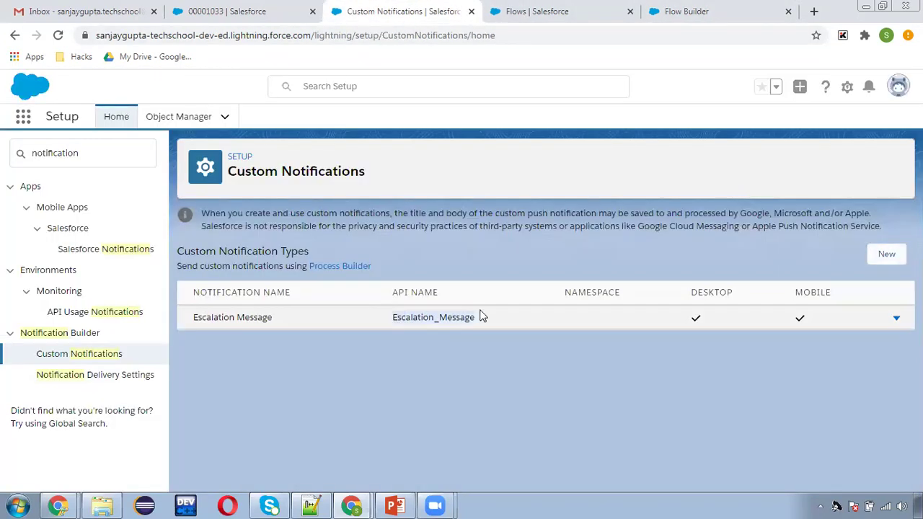
{"action": "left_click", "coordinate": [667, 12]}
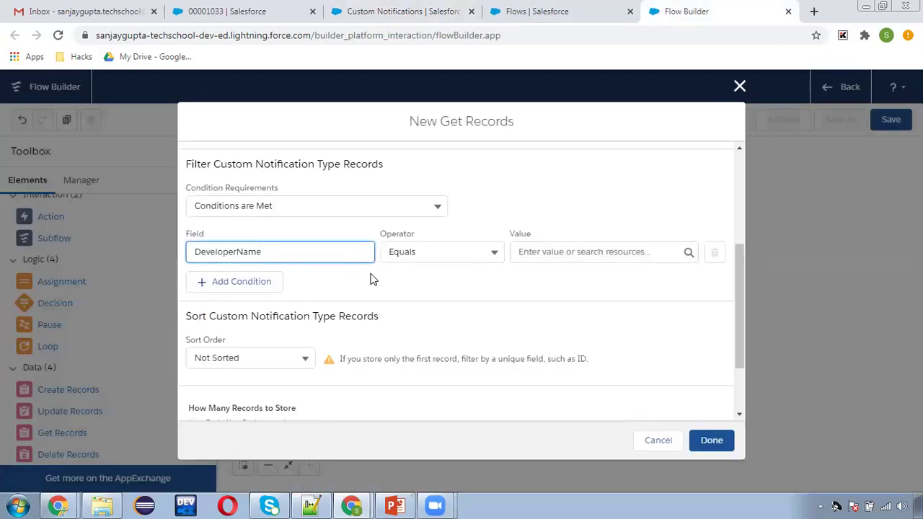
{"action": "left_click", "coordinate": [563, 251]}
{"action": "key", "text": "ctrl+v"}
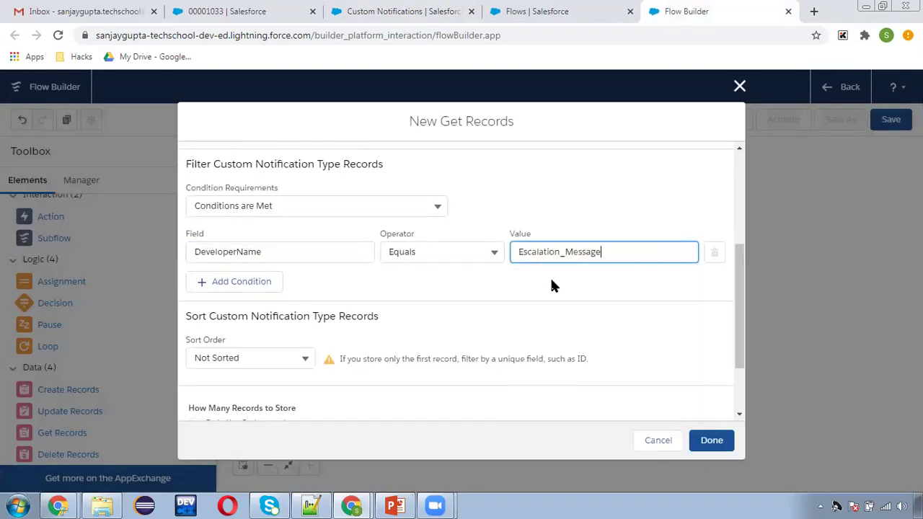
{"action": "left_click", "coordinate": [353, 314]}
{"action": "scroll", "coordinate": [344, 315], "scroll_direction": "down", "scroll_amount": 1}
{"action": "scroll", "coordinate": [344, 315], "scroll_direction": "down", "scroll_amount": 1}
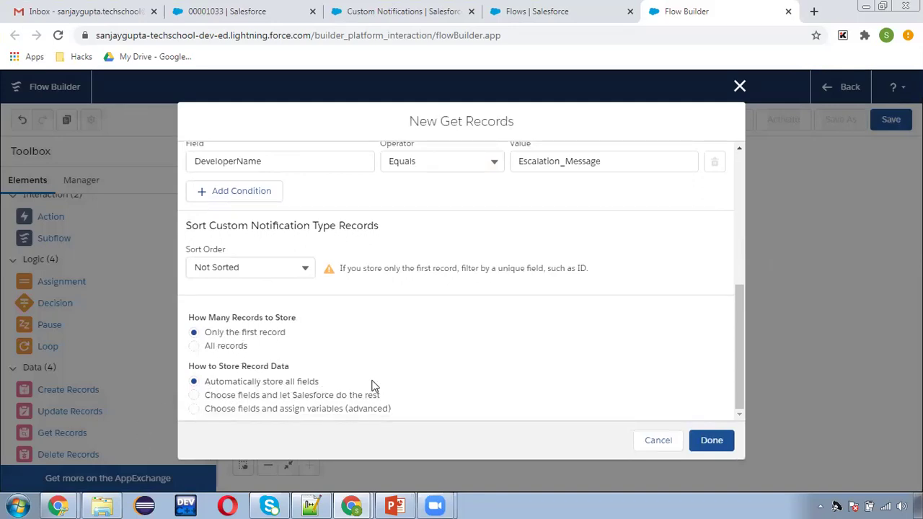
{"action": "left_click", "coordinate": [711, 440]}
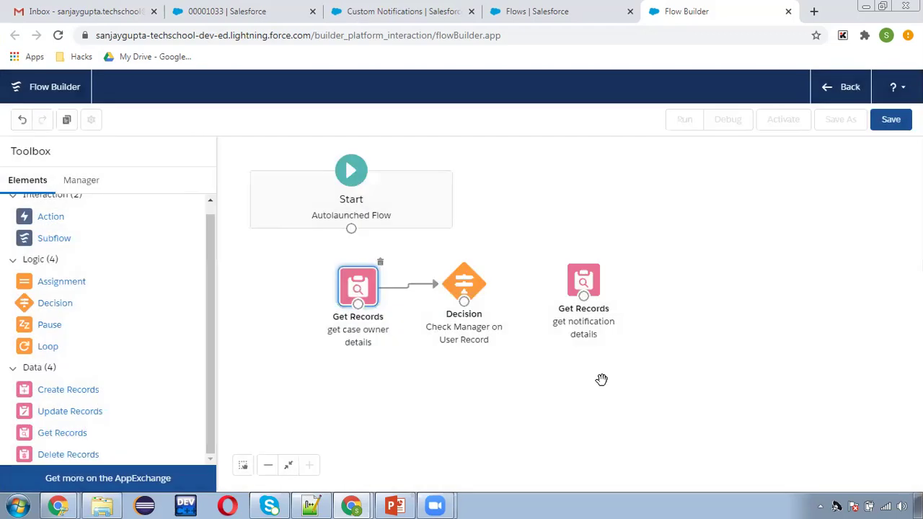
- Route the decision's isPresent? outcome into 'get notification details', then drop an Action onto the canvas
{"action": "left_click_drag", "start_coordinate": [463, 300], "coordinate": [581, 279]}
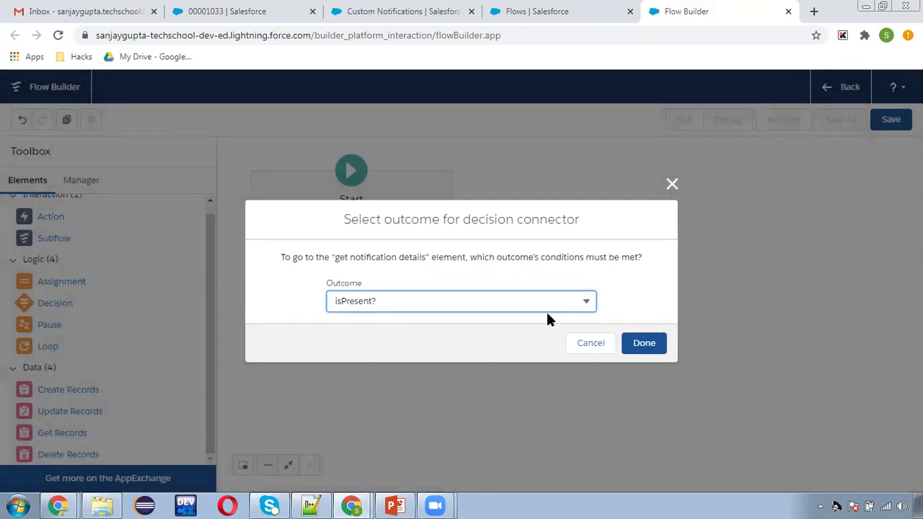
{"action": "left_click", "coordinate": [643, 344]}
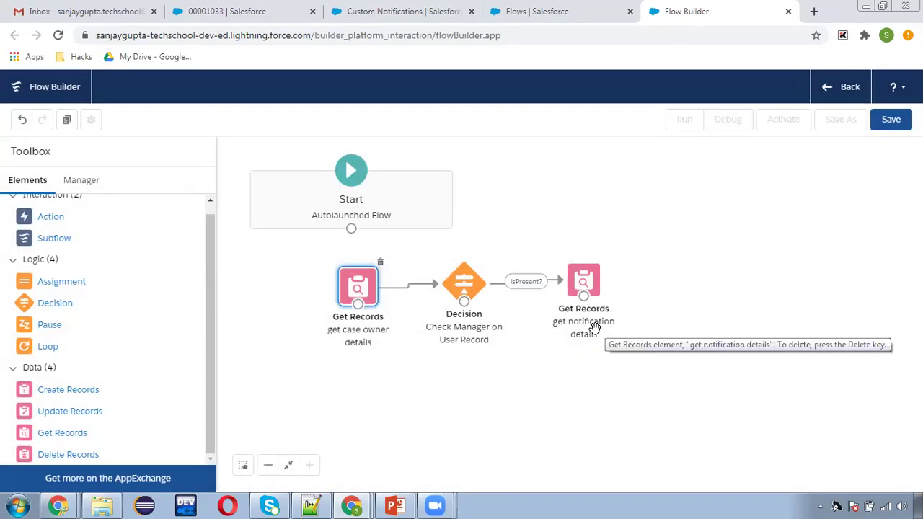
{"action": "left_click", "coordinate": [81, 181]}
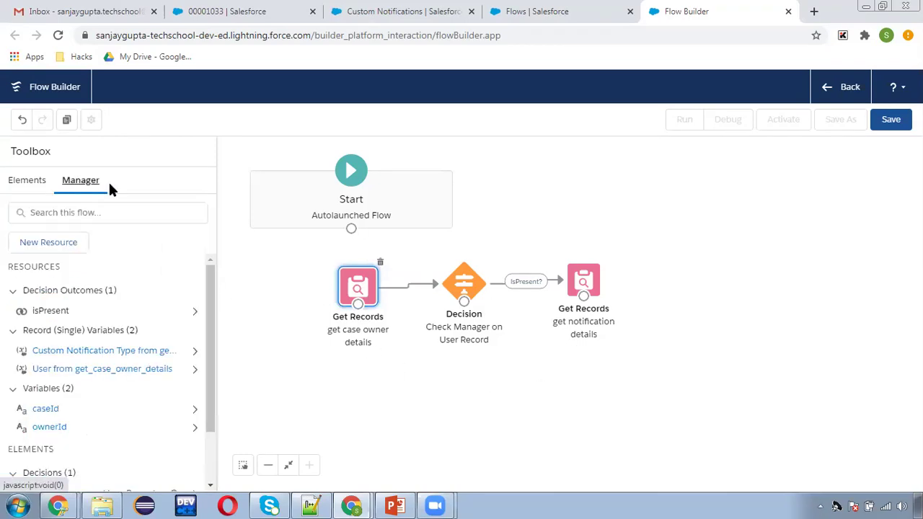
{"action": "left_click", "coordinate": [27, 180]}
{"action": "left_click_drag", "start_coordinate": [66, 215], "coordinate": [661, 260]}
- Choose the Send Custom Notification action and label it 'send custom notificatio' with its API name
{"action": "left_click", "coordinate": [471, 163]}
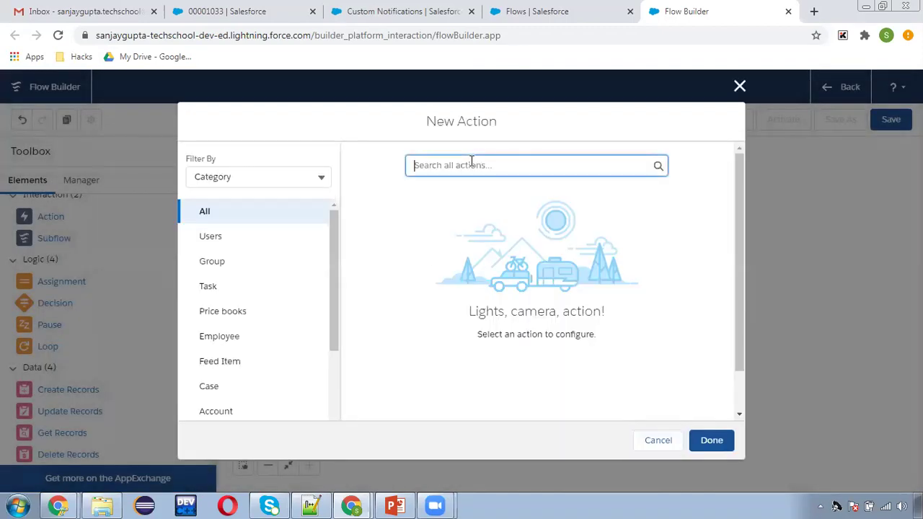
{"action": "type", "text": "notifi"}
{"action": "left_click", "coordinate": [468, 196]}
{"action": "left_click", "coordinate": [453, 261]}
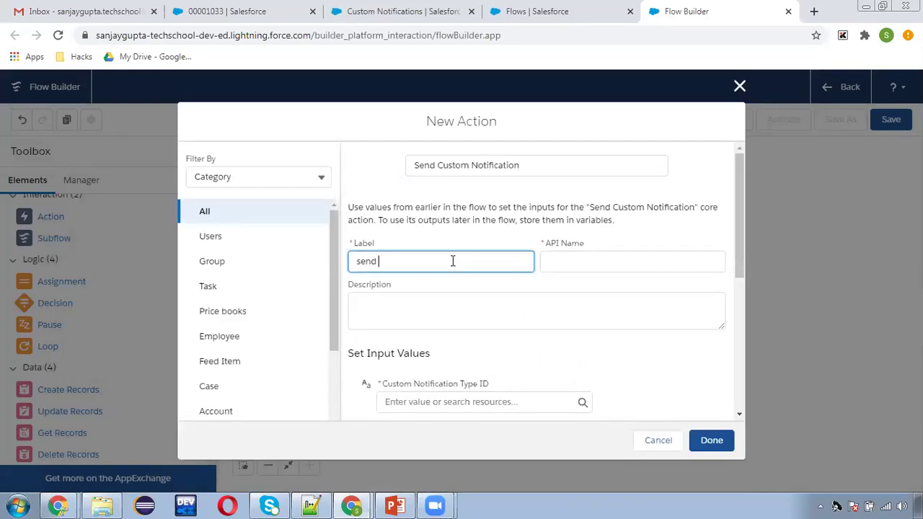
{"action": "type", "text": "send custom notification"}
{"action": "left_click", "coordinate": [541, 263]}
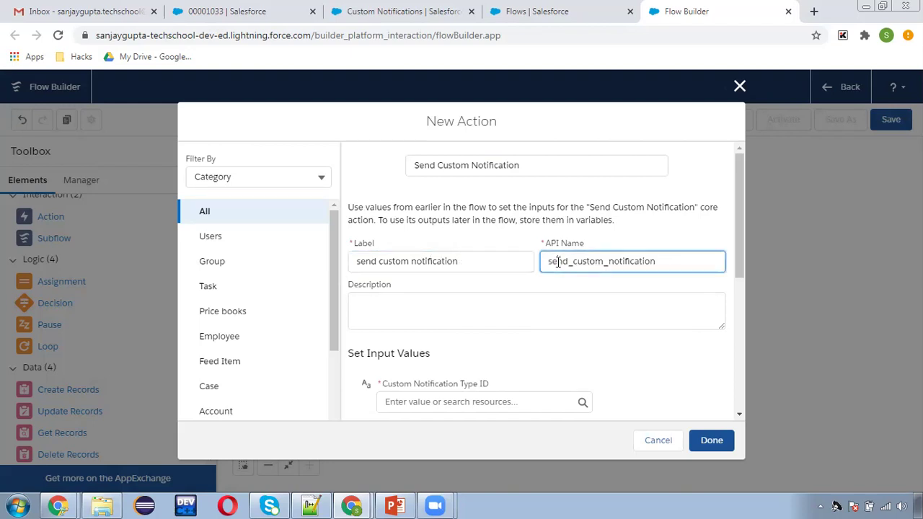
{"action": "scroll", "coordinate": [588, 288], "scroll_direction": "down", "scroll_amount": 1}
{"action": "scroll", "coordinate": [584, 302], "scroll_direction": "down", "scroll_amount": 1}
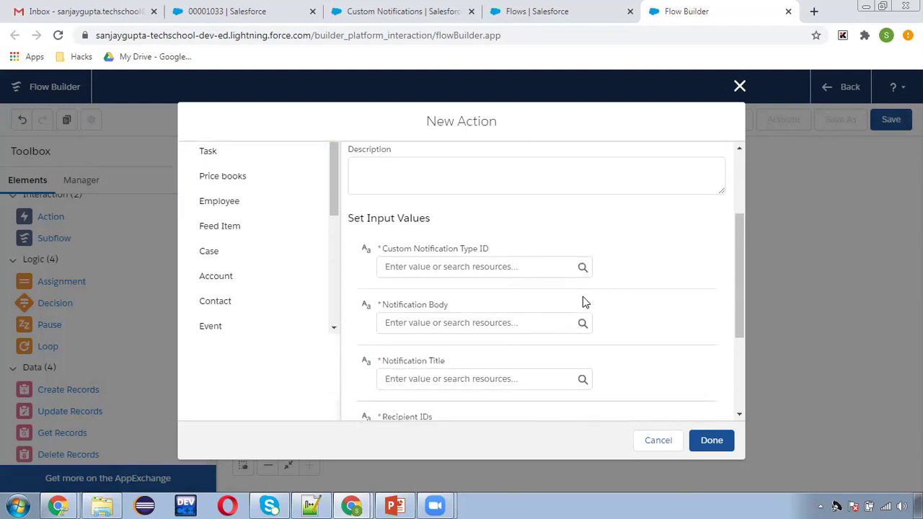
{"action": "scroll", "coordinate": [463, 262], "scroll_direction": "down", "scroll_amount": 1}
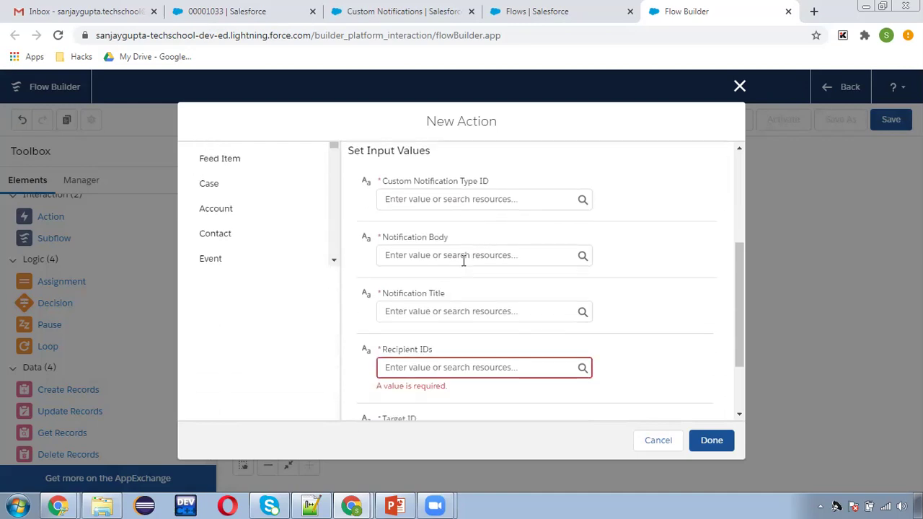
- Set Custom Notification Type ID to {!get_notification_details.Id} and start a new Notification Body resource
{"action": "left_click", "coordinate": [418, 200]}
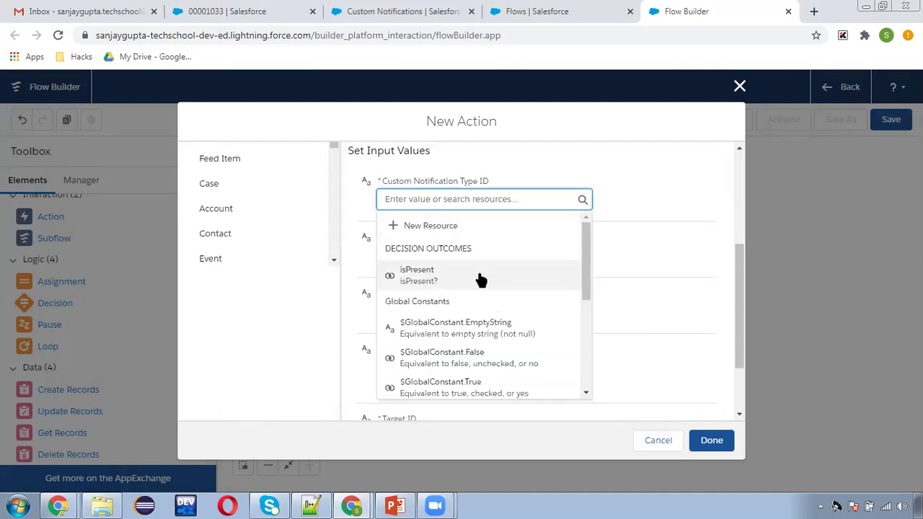
{"action": "type", "text": "noti"}
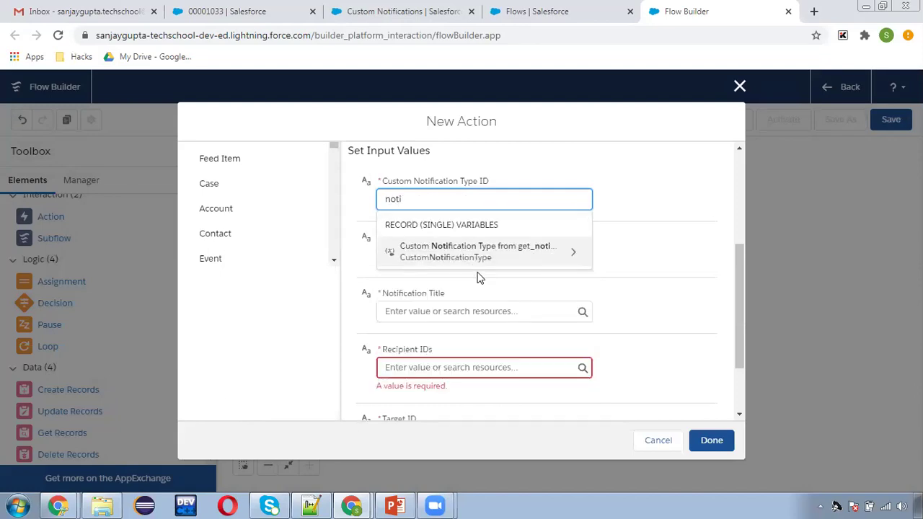
{"action": "left_click", "coordinate": [473, 252]}
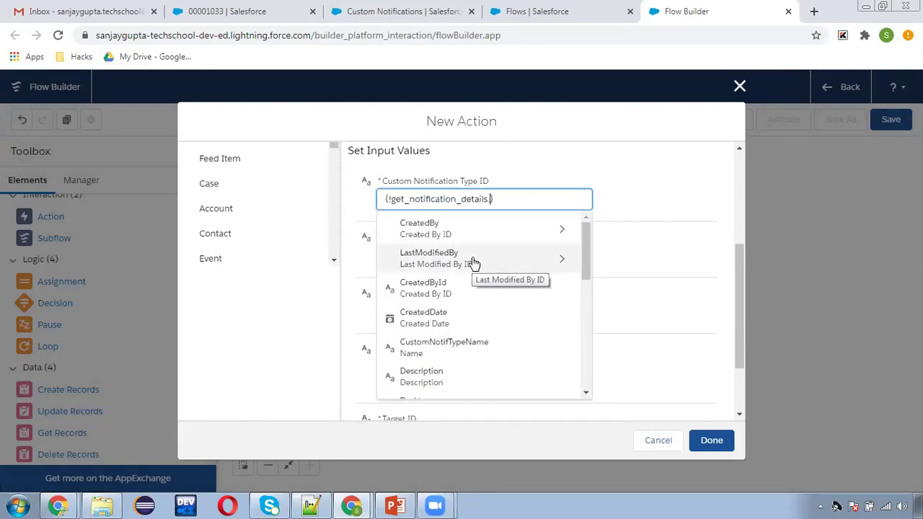
{"action": "type", "text": "id"}
{"action": "left_click", "coordinate": [470, 321]}
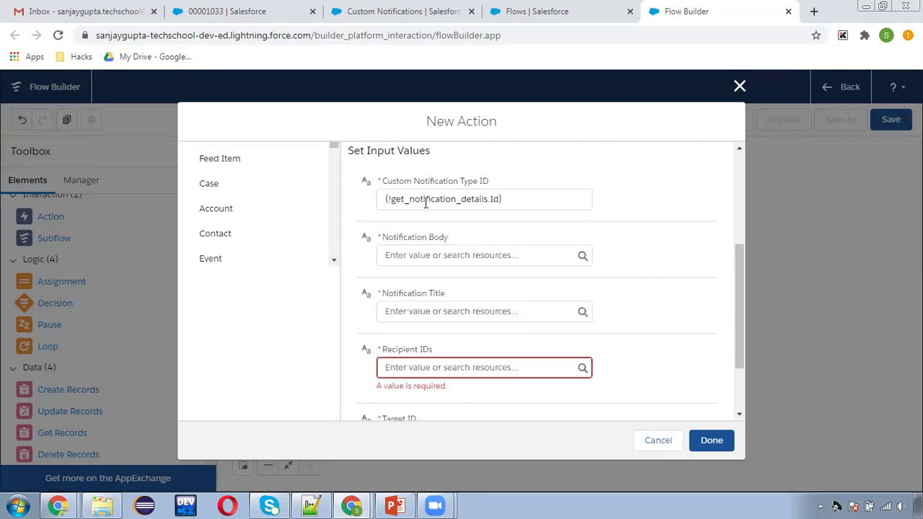
{"action": "left_click", "coordinate": [456, 255]}
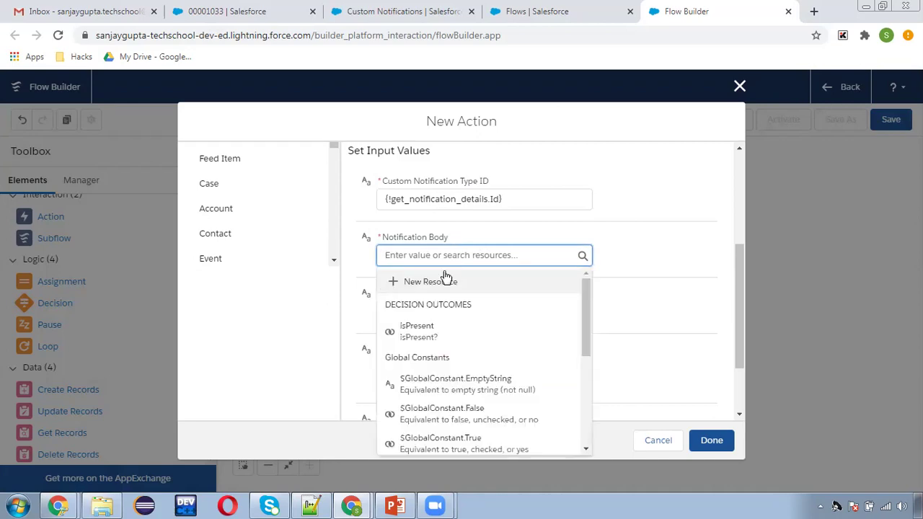
{"action": "left_click", "coordinate": [437, 281]}
- Add a plain-text Text Template named notificationBody reading 'Hi, Case is escalated for your reviews'
{"action": "left_click", "coordinate": [231, 232]}
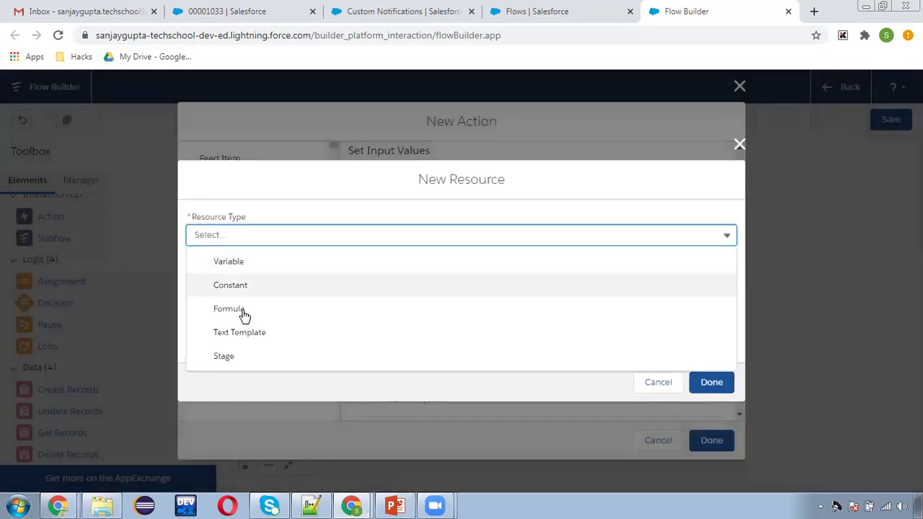
{"action": "left_click", "coordinate": [237, 333]}
{"action": "left_click", "coordinate": [262, 233]}
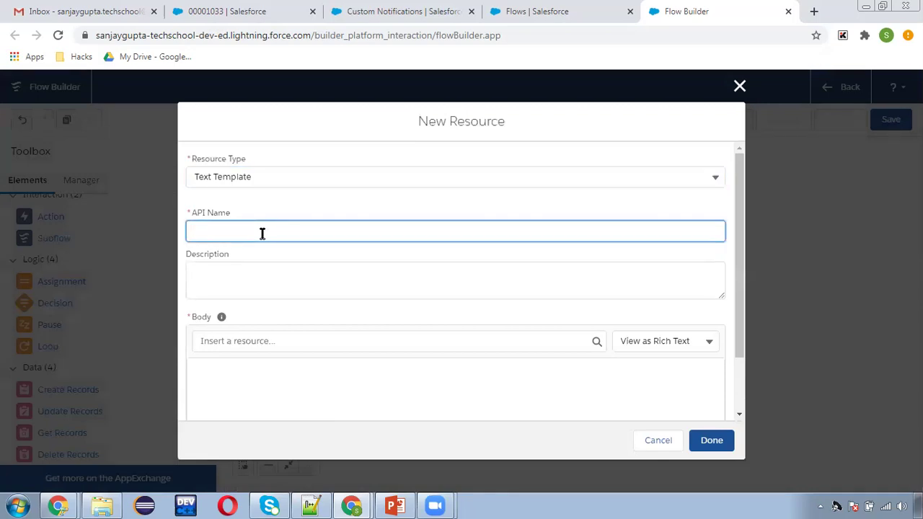
{"action": "type", "text": "notificationBody"}
{"action": "left_click", "coordinate": [628, 341]}
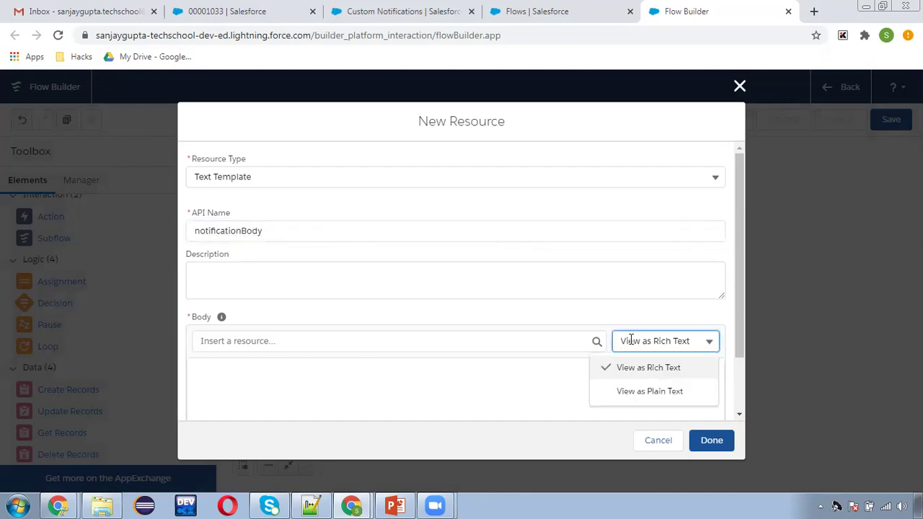
{"action": "left_click", "coordinate": [631, 384]}
{"action": "left_click", "coordinate": [284, 378]}
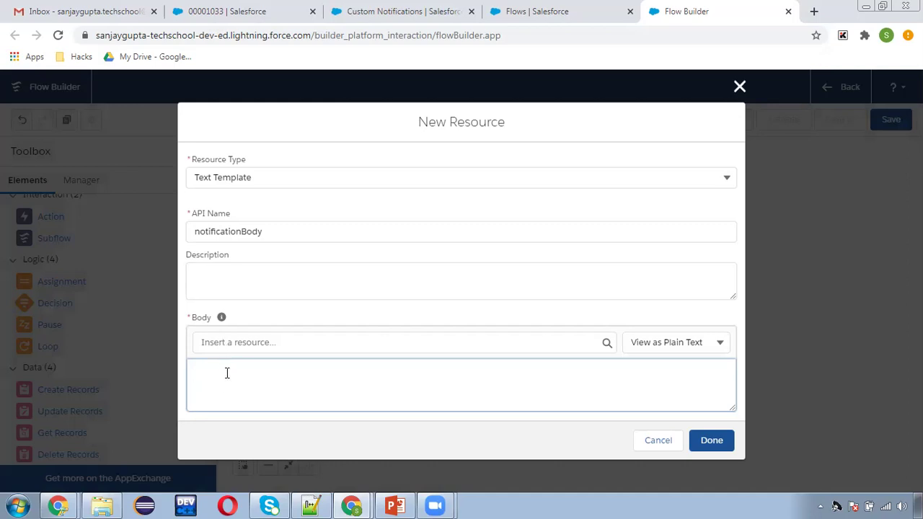
{"action": "type", "text": "Hi, Case is escalated for your reviews."}
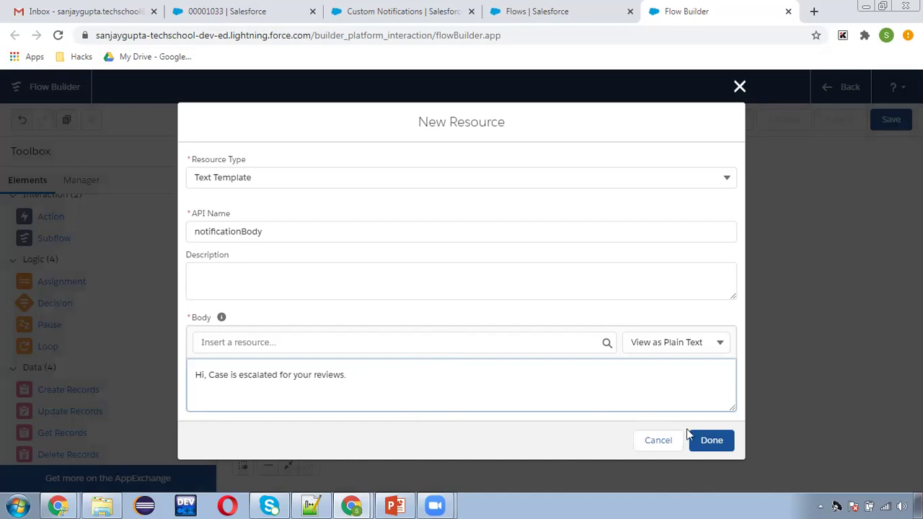
{"action": "left_click", "coordinate": [714, 442]}
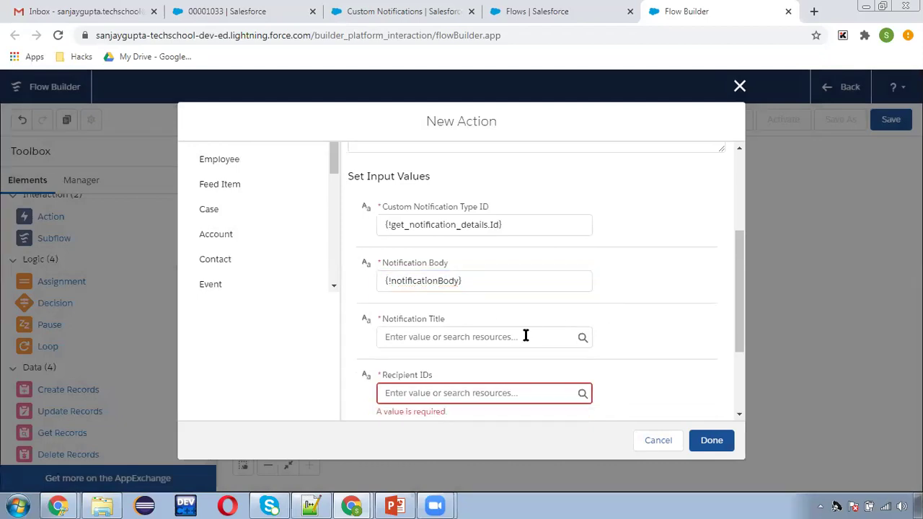
- Create a new Text Template resource named notificationTitle for the Notification Title
{"action": "scroll", "coordinate": [530, 330], "scroll_direction": "down", "scroll_amount": 1}
{"action": "left_click", "coordinate": [417, 267]}
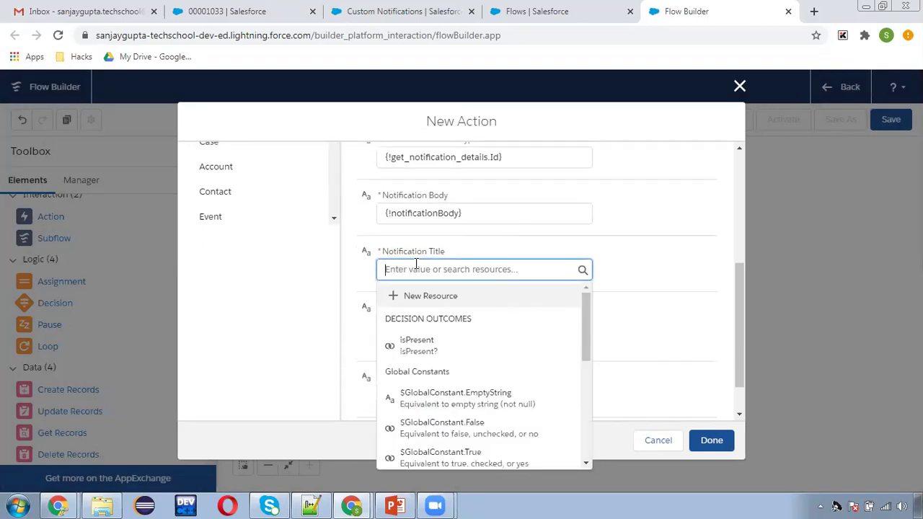
{"action": "left_click", "coordinate": [414, 296]}
{"action": "left_click", "coordinate": [272, 236]}
{"action": "left_click", "coordinate": [258, 332]}
{"action": "left_click", "coordinate": [282, 232]}
{"action": "type", "text": "notificationTitle"}
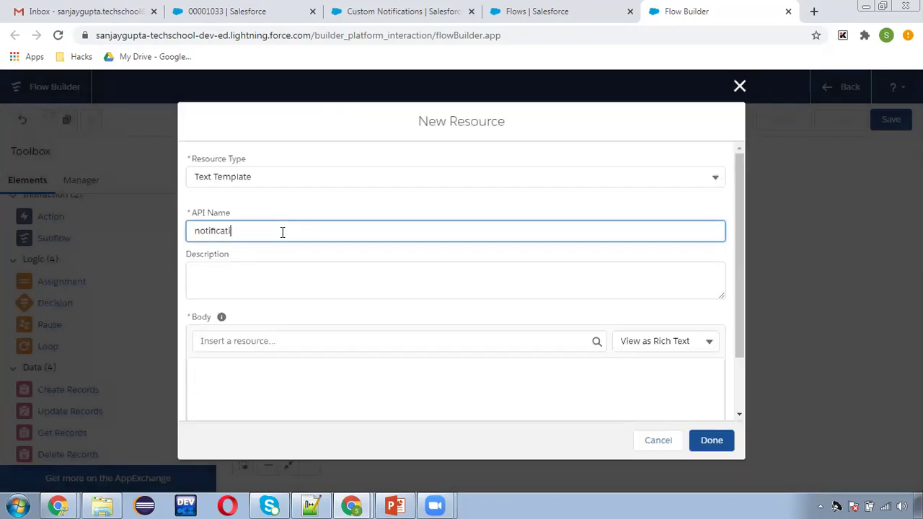
- Enter the title 'Escalation Notification' as plain text, strip the paragraph tags, and save the template
{"action": "left_click", "coordinate": [276, 390]}
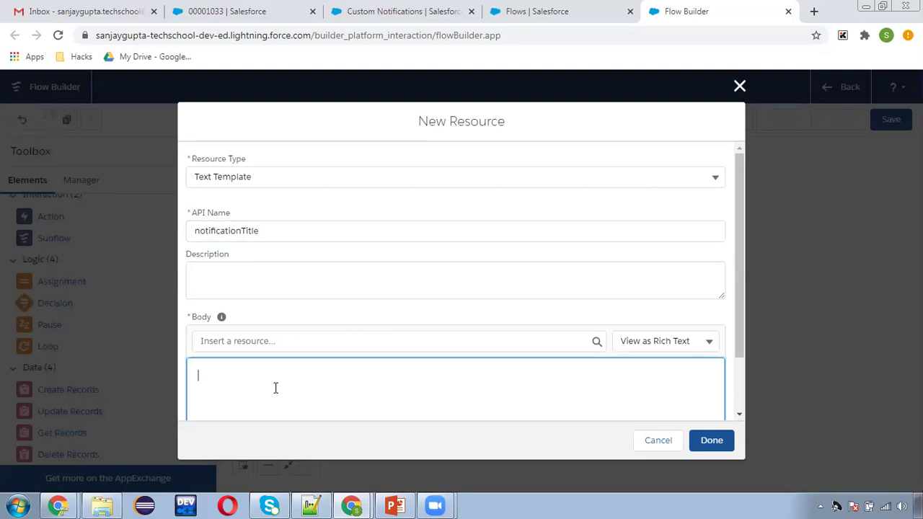
{"action": "type", "text": "Escalation NOtifi"}
{"action": "type", "text": "otification"}
{"action": "left_click", "coordinate": [676, 341]}
{"action": "left_click", "coordinate": [667, 390]}
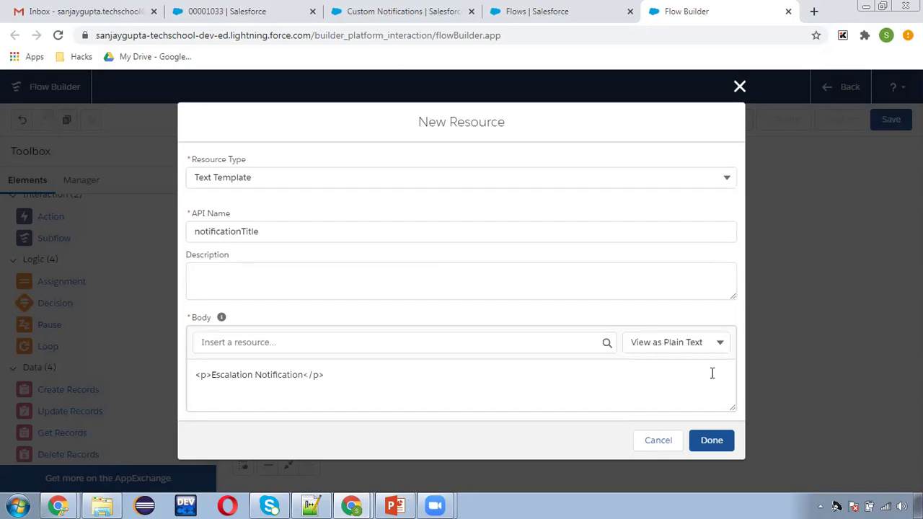
{"action": "left_click", "coordinate": [364, 379]}
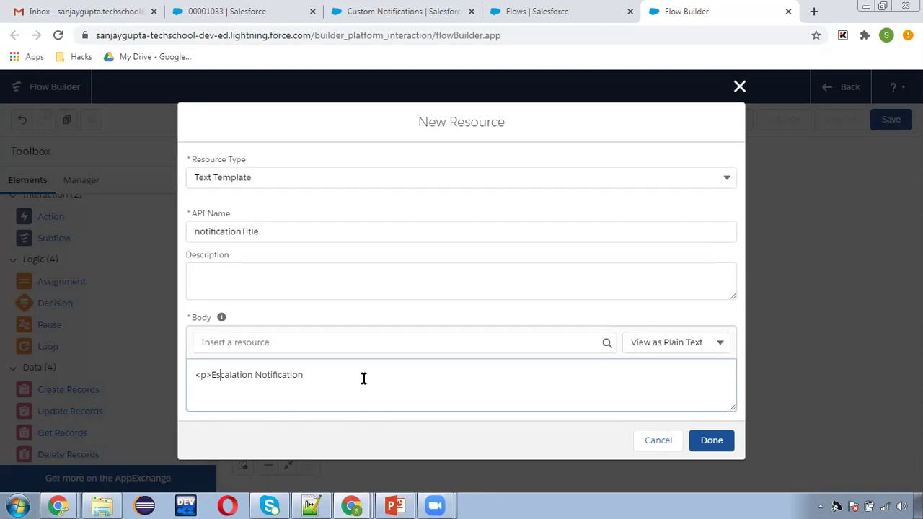
{"action": "key", "text": "BackSpace"}
{"action": "key", "text": "BackSpace"}
{"action": "key", "text": "BackSpace"}
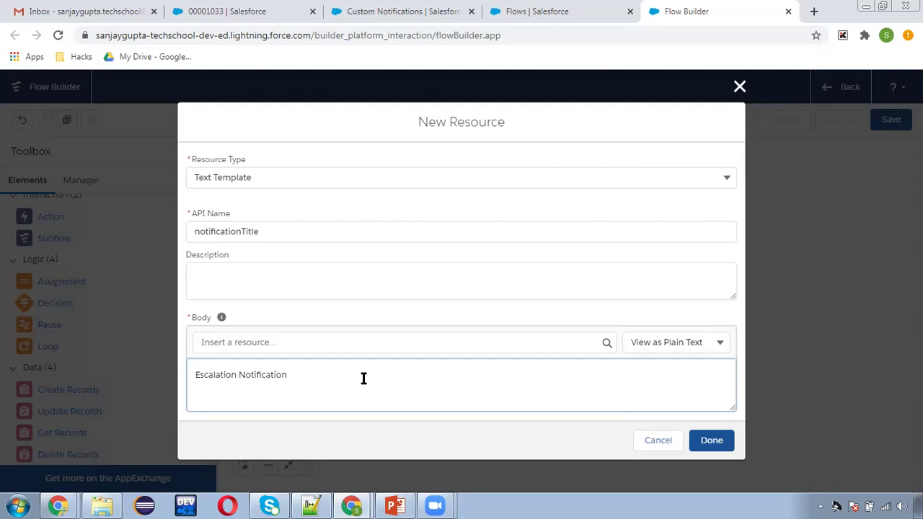
{"action": "left_click", "coordinate": [662, 346]}
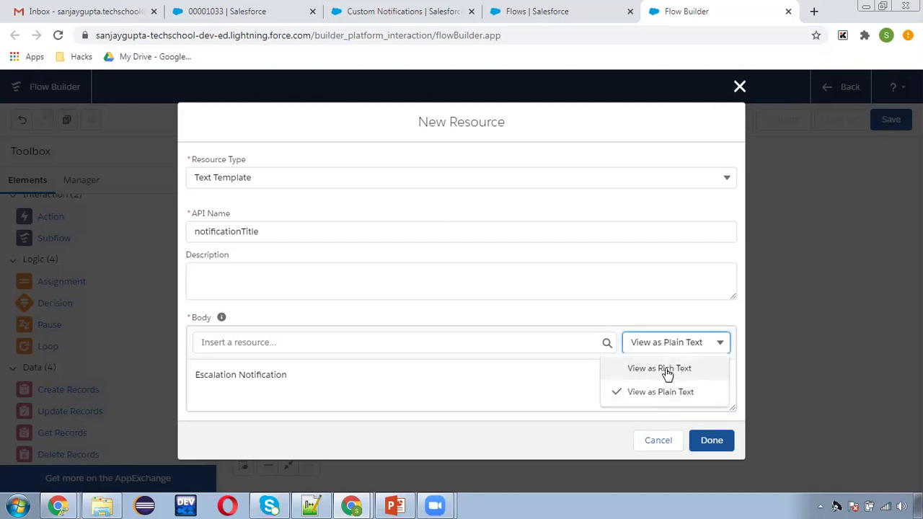
{"action": "left_click", "coordinate": [583, 379]}
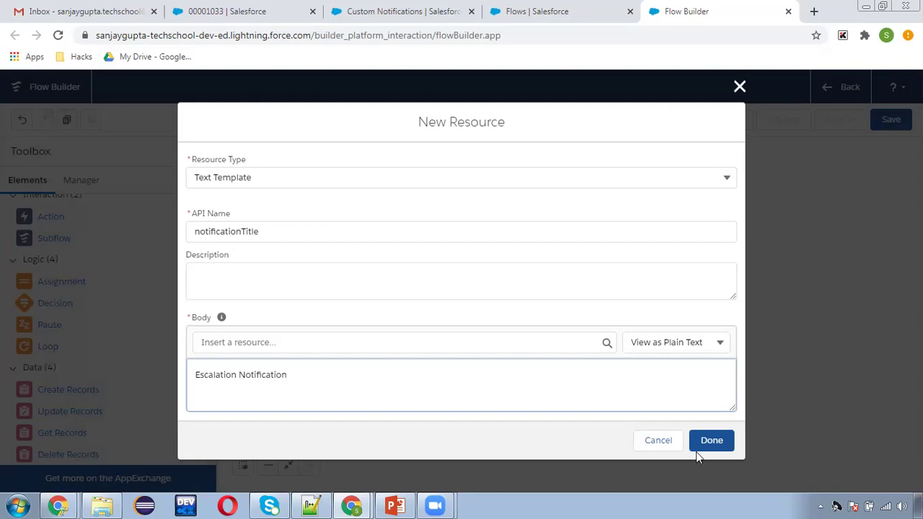
{"action": "left_click", "coordinate": [712, 442]}
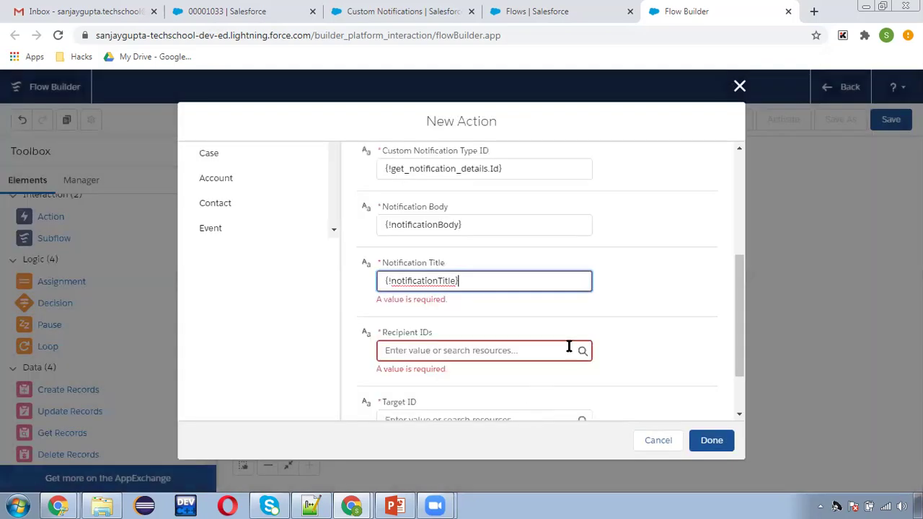
- Set Recipient IDs to a new Text variable notificationIds that allows multiple values
{"action": "left_click", "coordinate": [659, 321]}
{"action": "scroll", "coordinate": [658, 321], "scroll_direction": "down", "scroll_amount": 2}
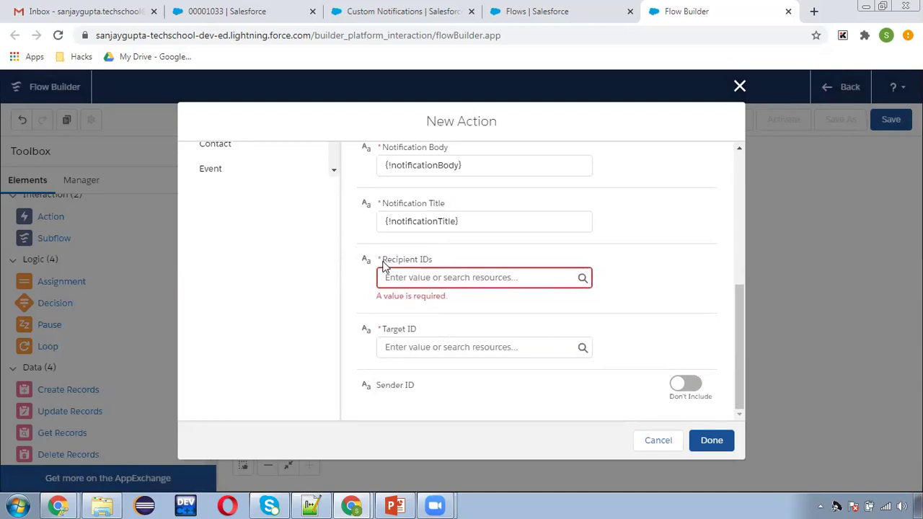
{"action": "left_click_drag", "start_coordinate": [384, 261], "coordinate": [455, 258]}
{"action": "left_click", "coordinate": [454, 258]}
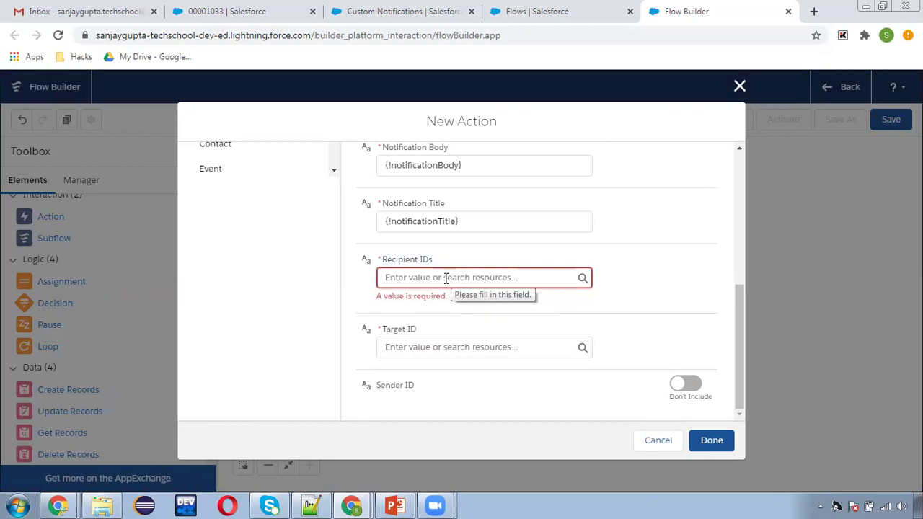
{"action": "left_click", "coordinate": [452, 280]}
{"action": "left_click", "coordinate": [428, 303]}
{"action": "left_click", "coordinate": [229, 235]}
{"action": "left_click", "coordinate": [237, 262]}
{"action": "left_click", "coordinate": [237, 261]}
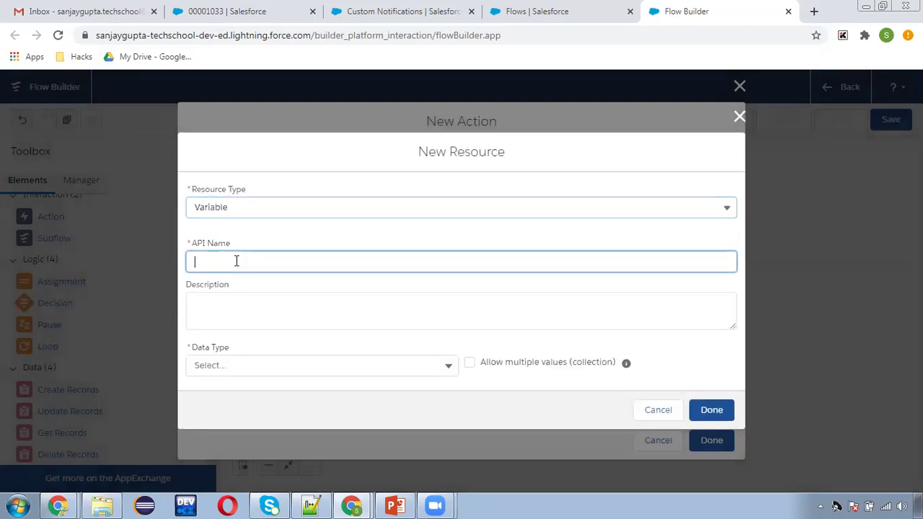
{"action": "type", "text": "notificationIds"}
{"action": "left_click", "coordinate": [256, 365]}
{"action": "left_click", "coordinate": [238, 185]}
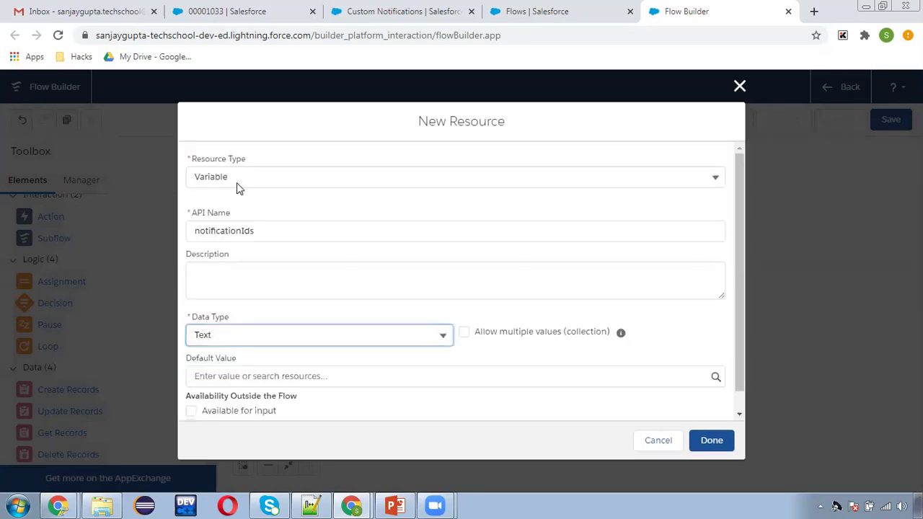
{"action": "left_click", "coordinate": [464, 333]}
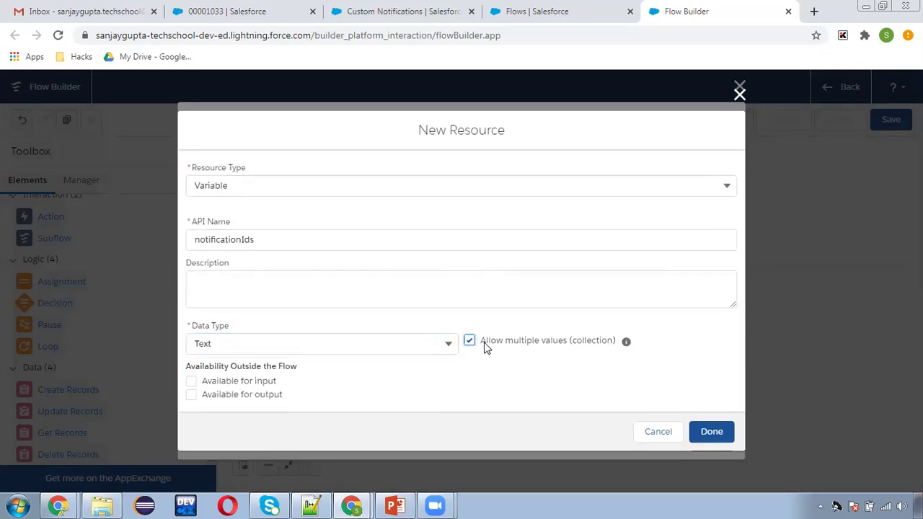
{"action": "left_click", "coordinate": [712, 433]}
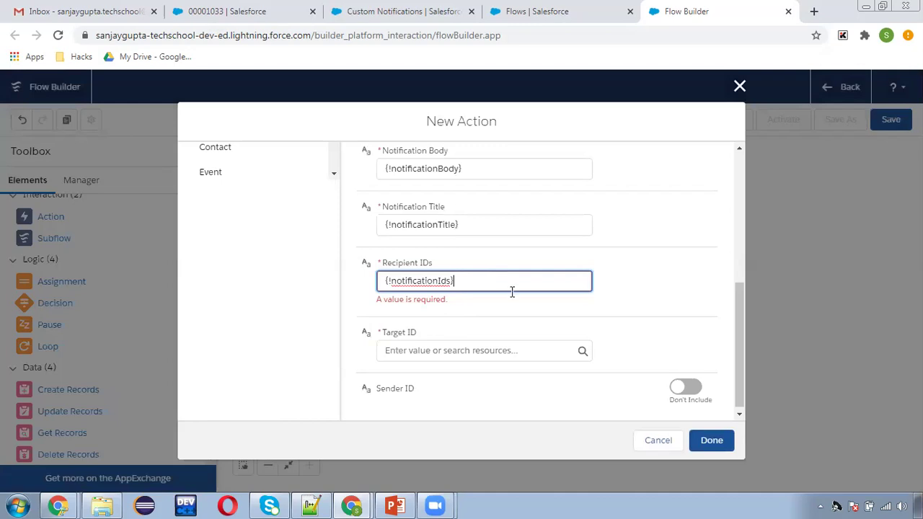
- Set Target ID to caseId and finish the send custom notification action
{"action": "left_click", "coordinate": [437, 354]}
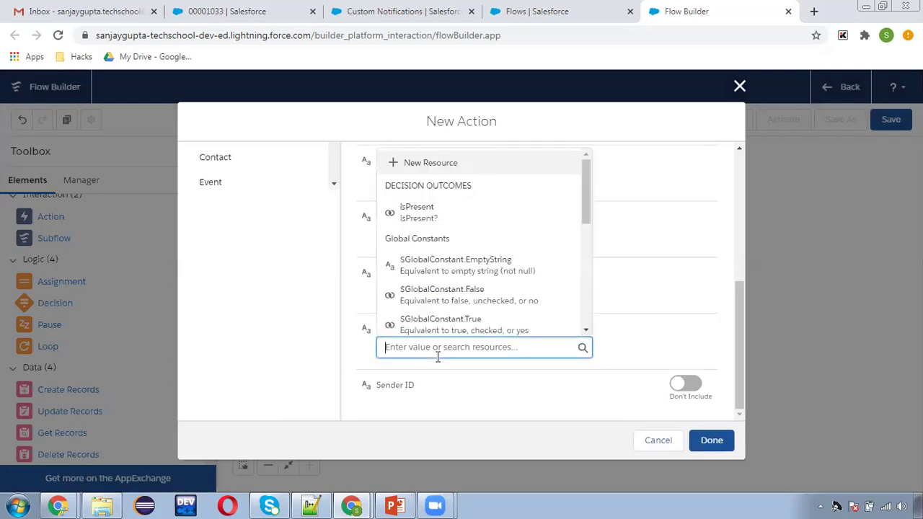
{"action": "type", "text": "case"}
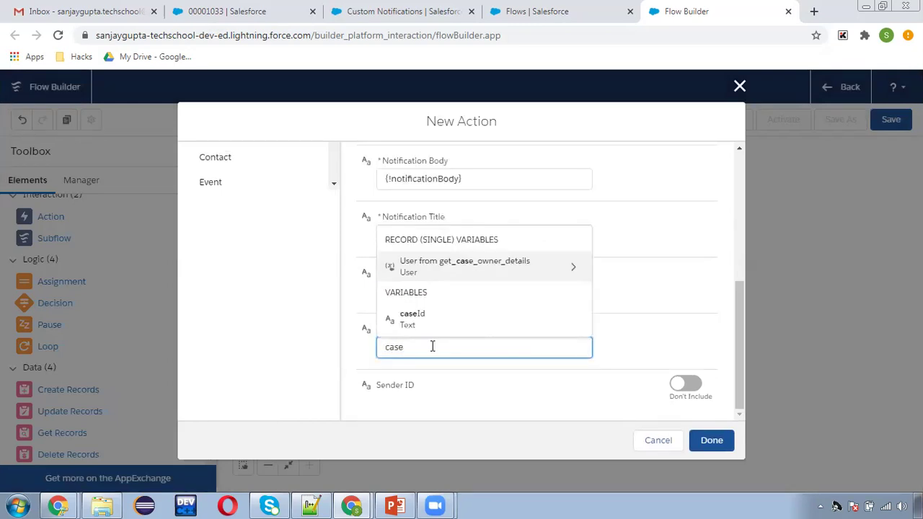
{"action": "left_click", "coordinate": [442, 326]}
{"action": "left_click", "coordinate": [654, 354]}
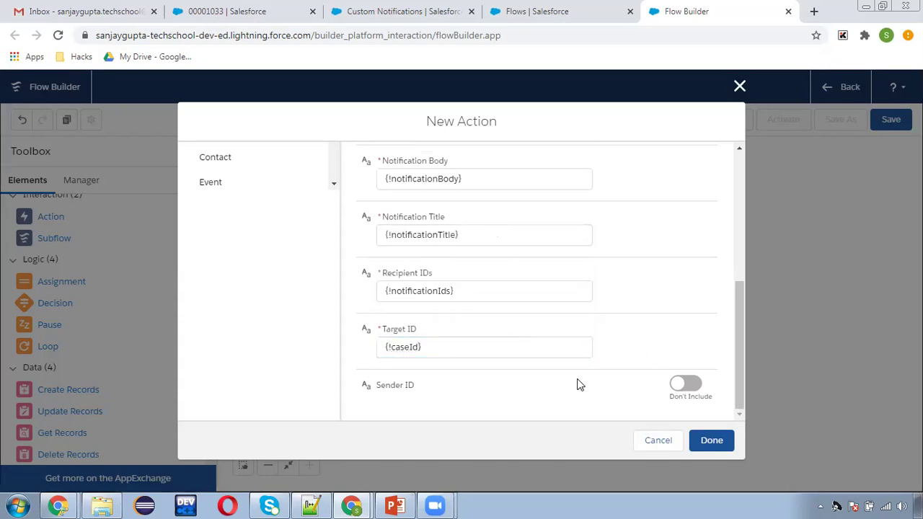
{"action": "scroll", "coordinate": [534, 355], "scroll_direction": "up", "scroll_amount": 2}
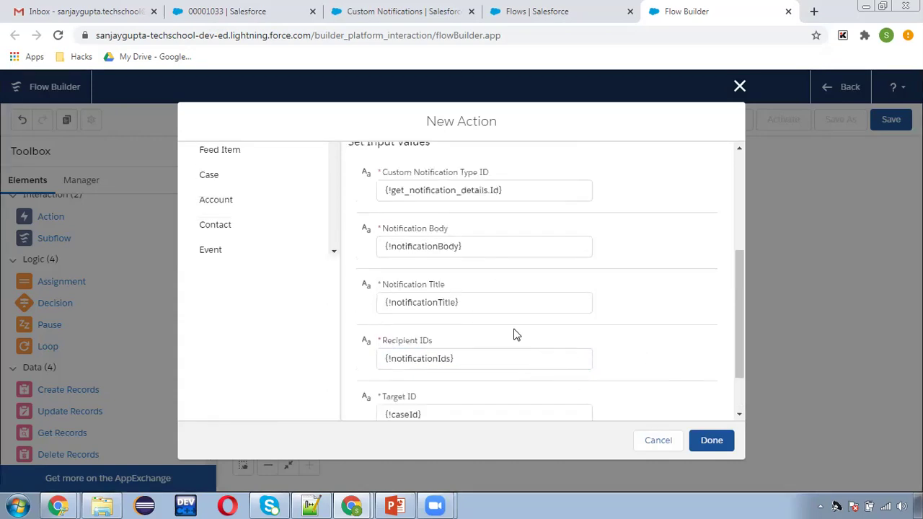
{"action": "scroll", "coordinate": [515, 333], "scroll_direction": "down", "scroll_amount": 2}
{"action": "left_click", "coordinate": [708, 442]}
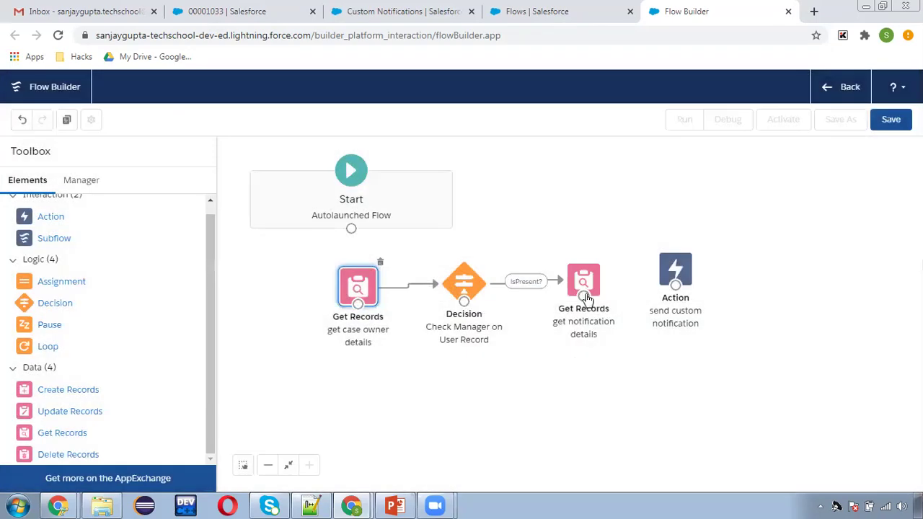
- Add an Assignment that adds {!get_case_owner_details.ManagerId} to notificationIds
{"action": "left_click_drag", "start_coordinate": [675, 268], "coordinate": [780, 280]}
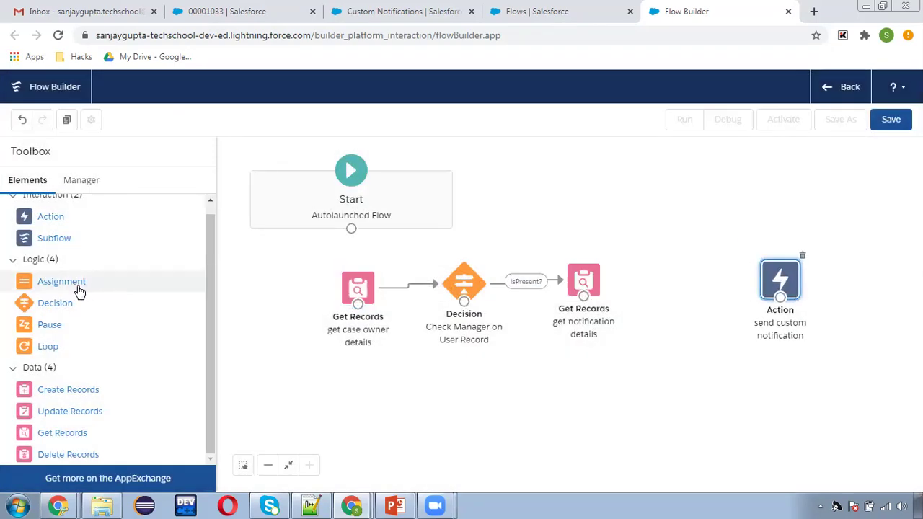
{"action": "left_click_drag", "start_coordinate": [65, 285], "coordinate": [651, 277]}
{"action": "left_click", "coordinate": [258, 353]}
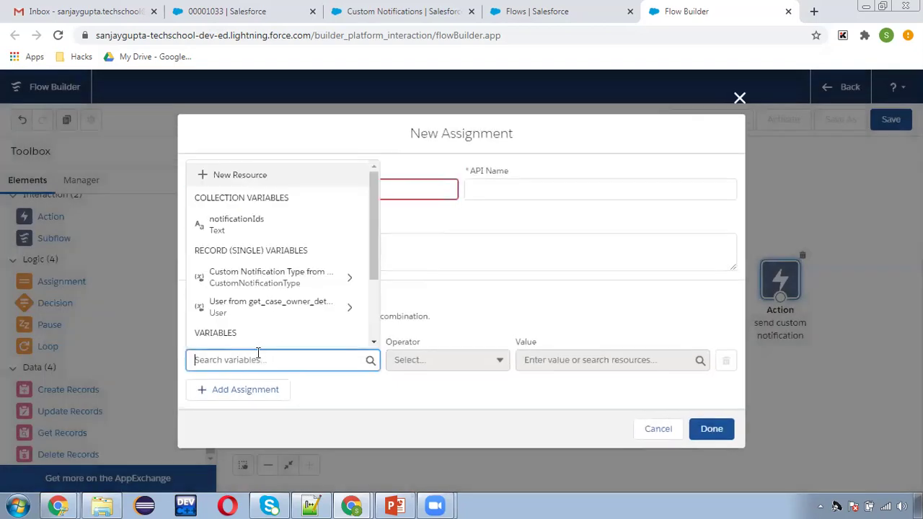
{"action": "type", "text": "noti"}
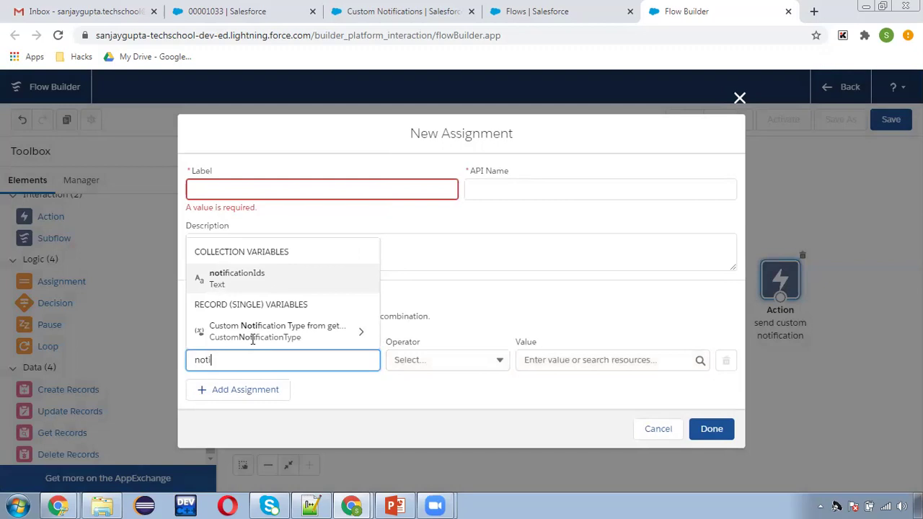
{"action": "left_click", "coordinate": [298, 280]}
{"action": "left_click", "coordinate": [433, 360]}
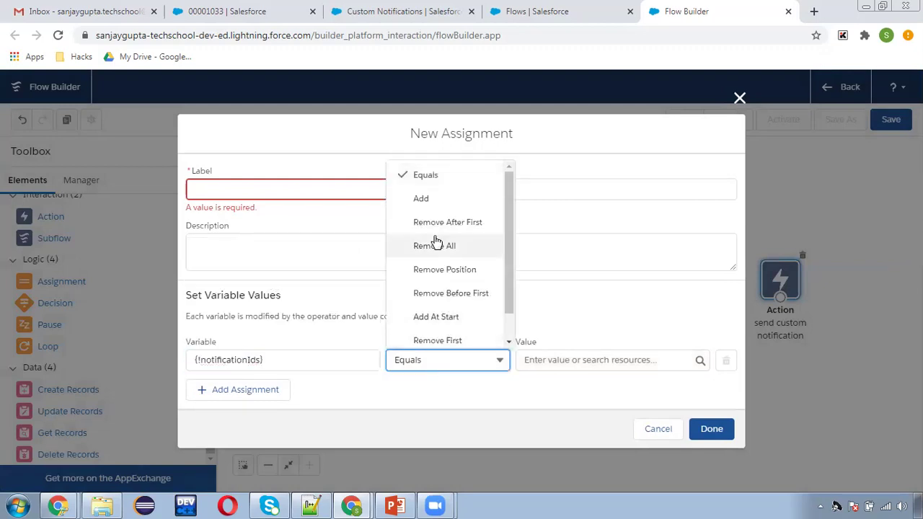
{"action": "left_click", "coordinate": [429, 200]}
{"action": "left_click", "coordinate": [561, 360]}
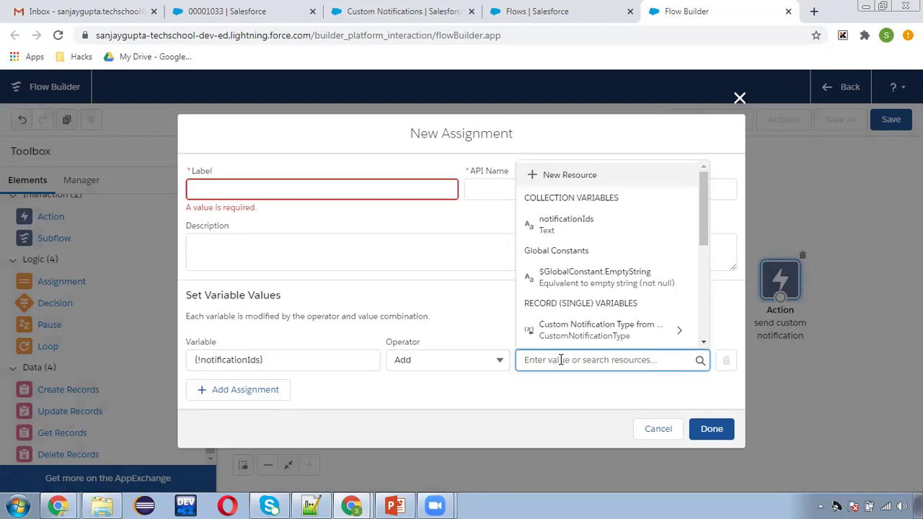
{"action": "type", "text": "get"}
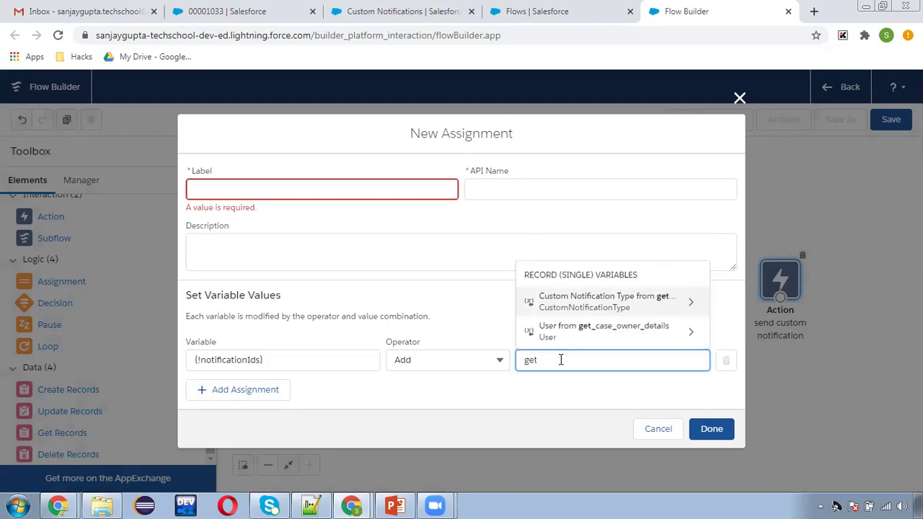
{"action": "left_click", "coordinate": [603, 331]}
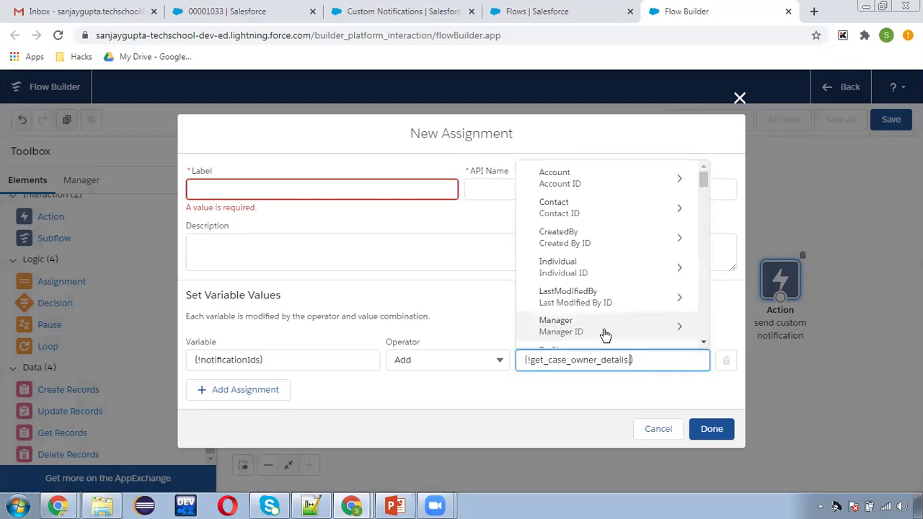
{"action": "type", "text": "manag"}
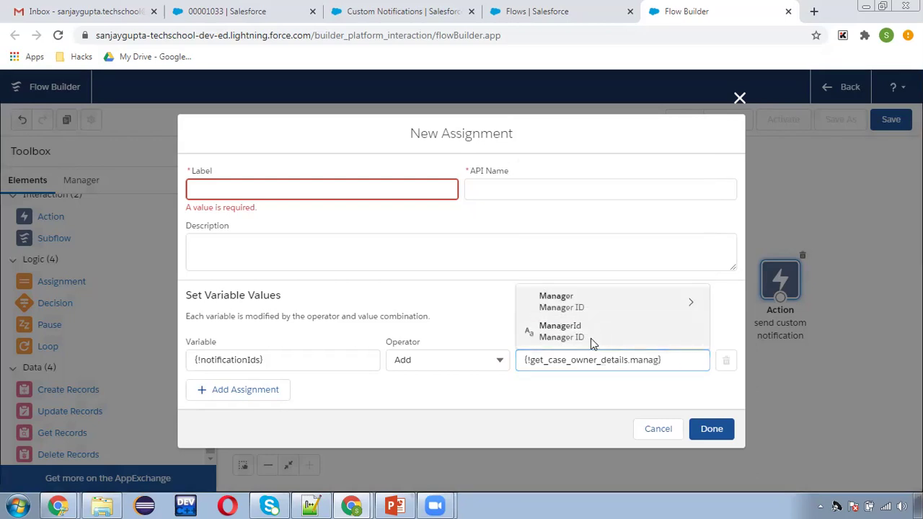
{"action": "left_click", "coordinate": [591, 335]}
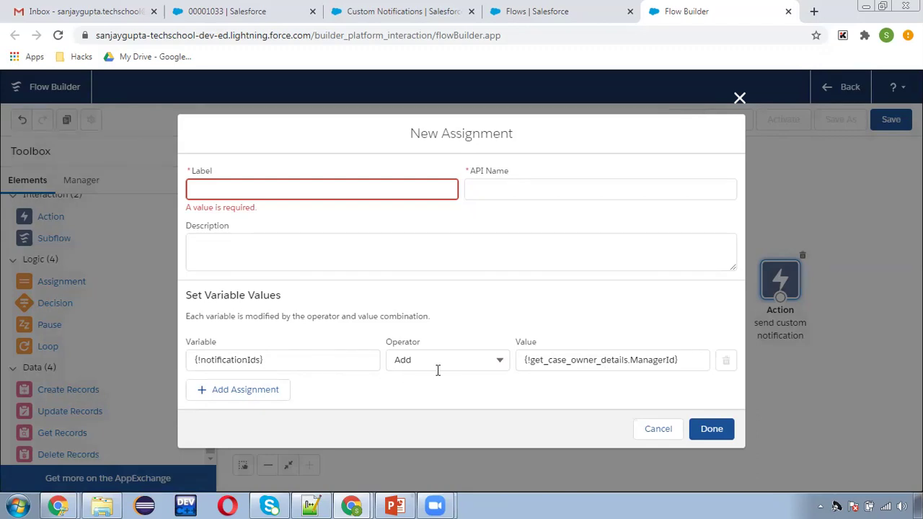
- Label the assignment 'assign manager id' and connect it between 'get notification details' and the action
{"action": "left_click", "coordinate": [255, 186]}
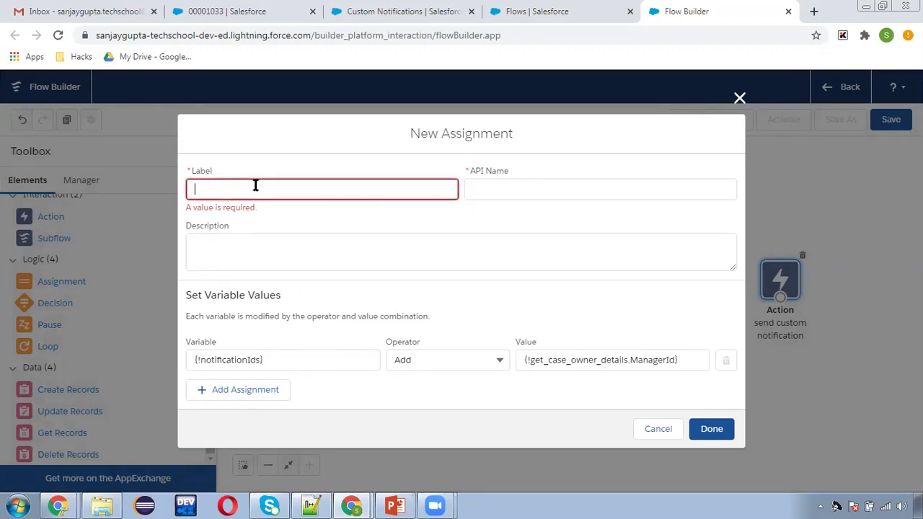
{"action": "type", "text": "assign manager id"}
{"action": "left_click", "coordinate": [476, 193]}
{"action": "left_click", "coordinate": [716, 426]}
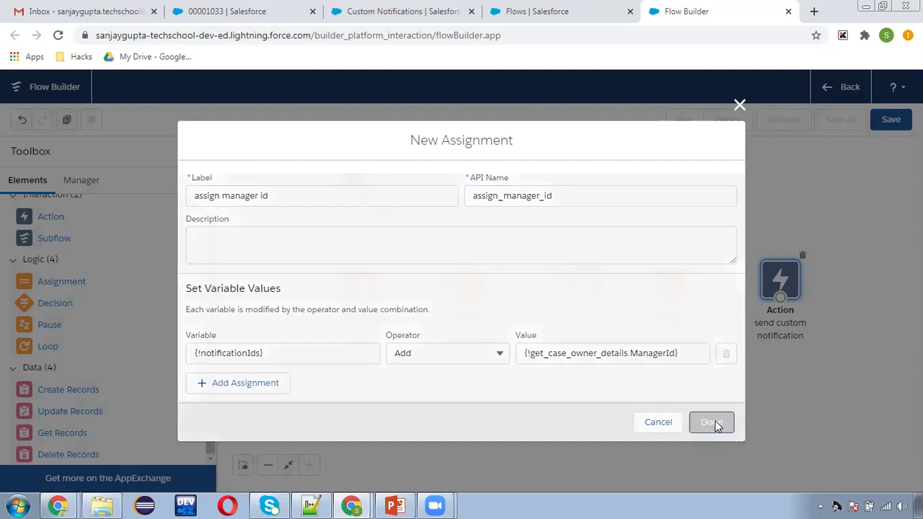
{"action": "left_click_drag", "start_coordinate": [584, 297], "coordinate": [685, 305]}
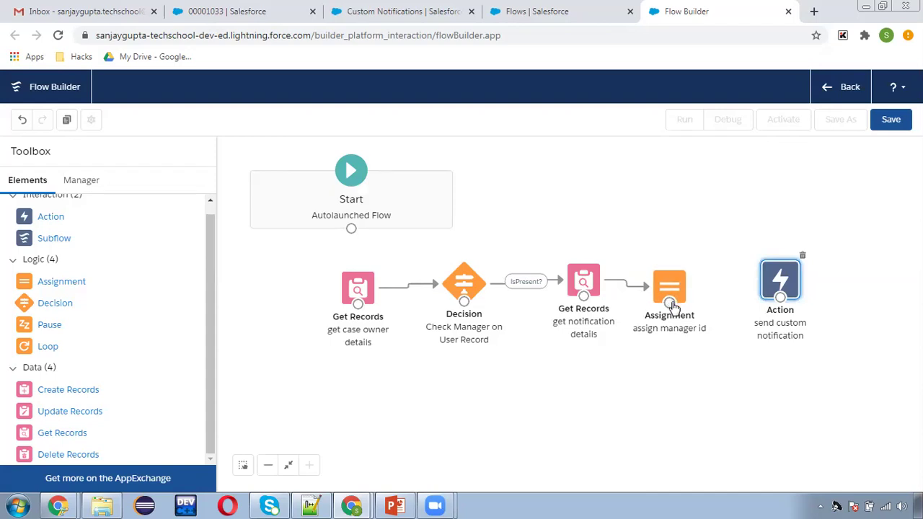
{"action": "left_click_drag", "start_coordinate": [670, 304], "coordinate": [781, 283]}
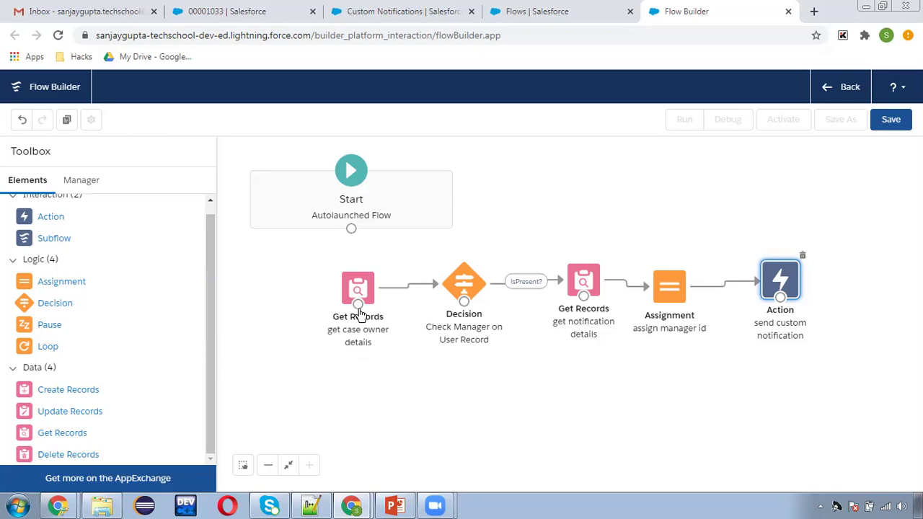
- Add a Get Records element labelled 'get case details' looking up the Case object
{"action": "left_click_drag", "start_coordinate": [70, 433], "coordinate": [268, 280]}
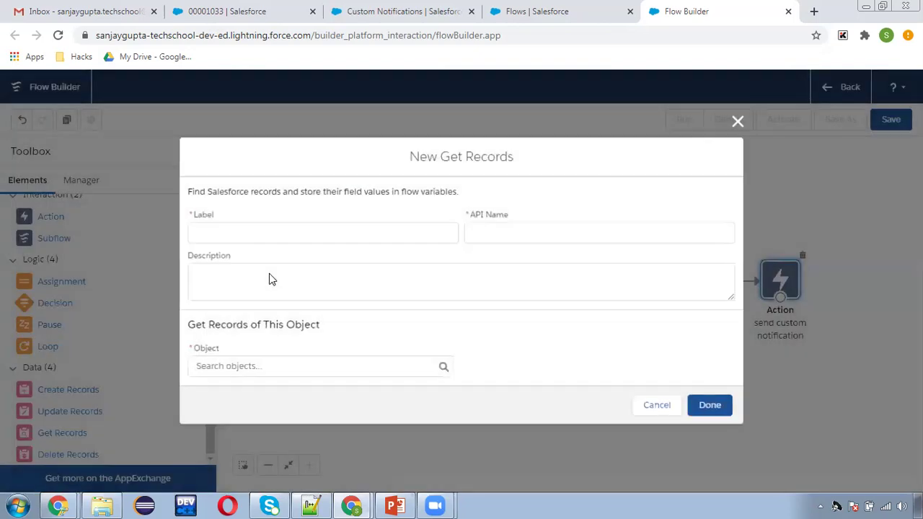
{"action": "type", "text": "get case"}
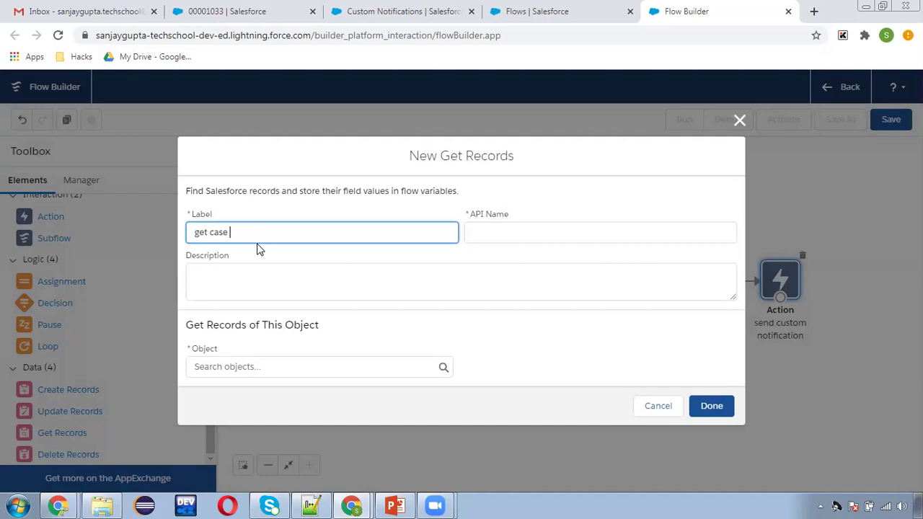
{"action": "type", "text": " details"}
{"action": "left_click", "coordinate": [560, 220]}
{"action": "left_click", "coordinate": [235, 365]}
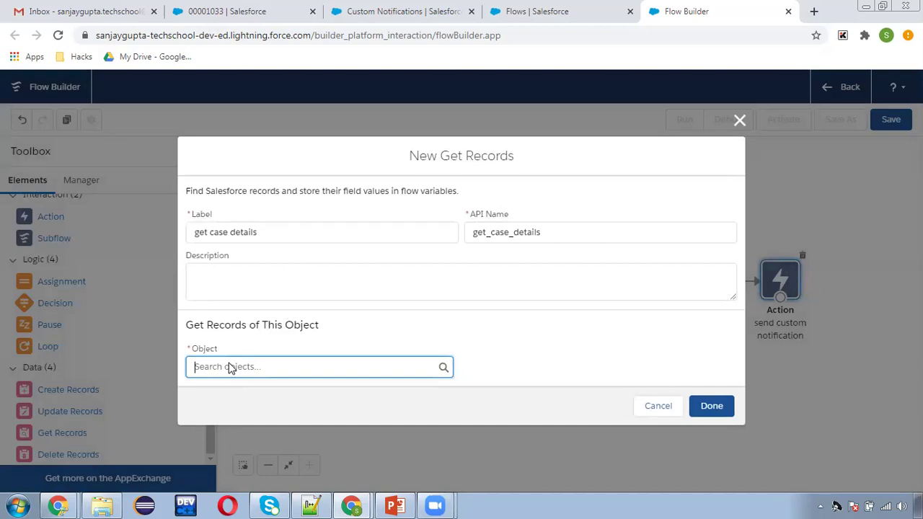
{"action": "type", "text": "case"}
{"action": "left_click", "coordinate": [252, 190]}
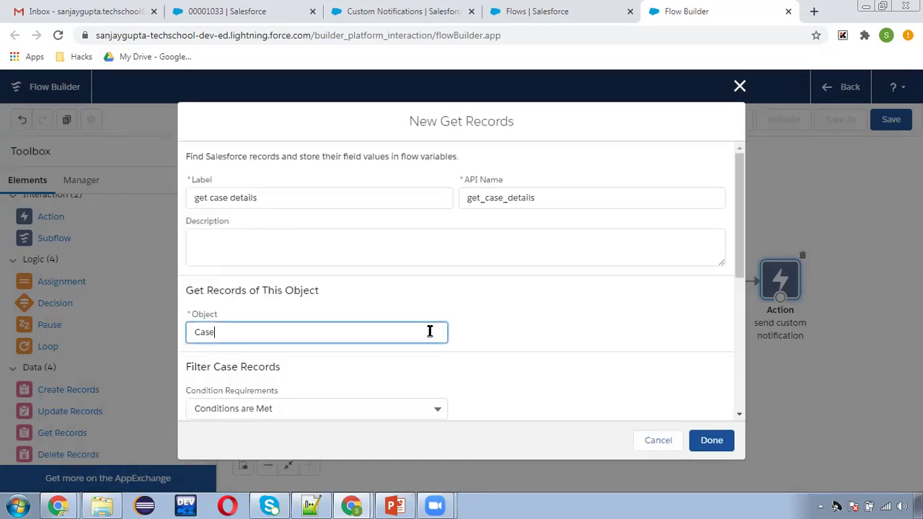
- Filter the lookup to Case Id equals {!caseId} and confirm it
{"action": "scroll", "coordinate": [404, 335], "scroll_direction": "down", "scroll_amount": 2}
{"action": "left_click", "coordinate": [245, 317]}
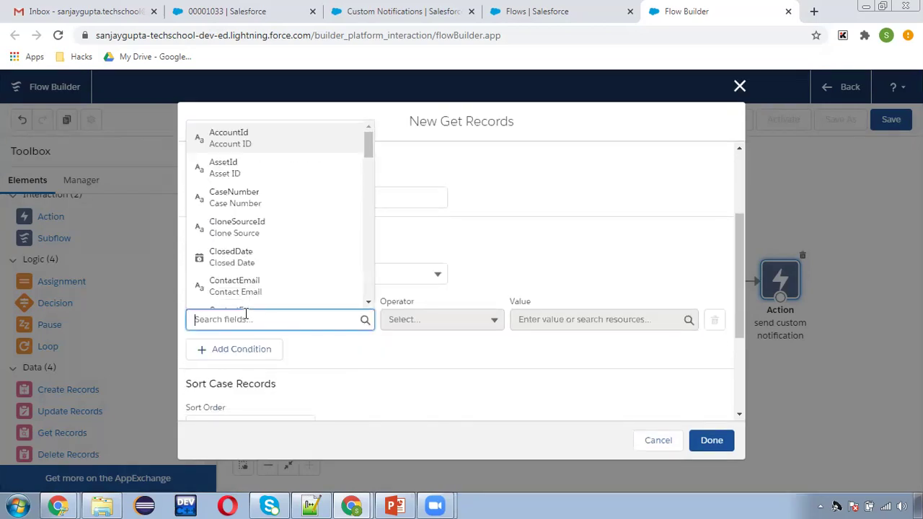
{"action": "type", "text": "Id"}
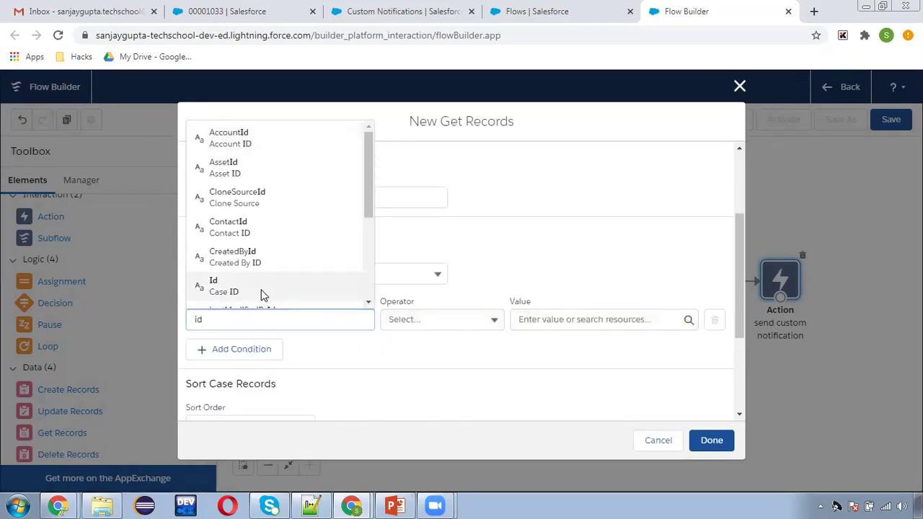
{"action": "left_click", "coordinate": [259, 293]}
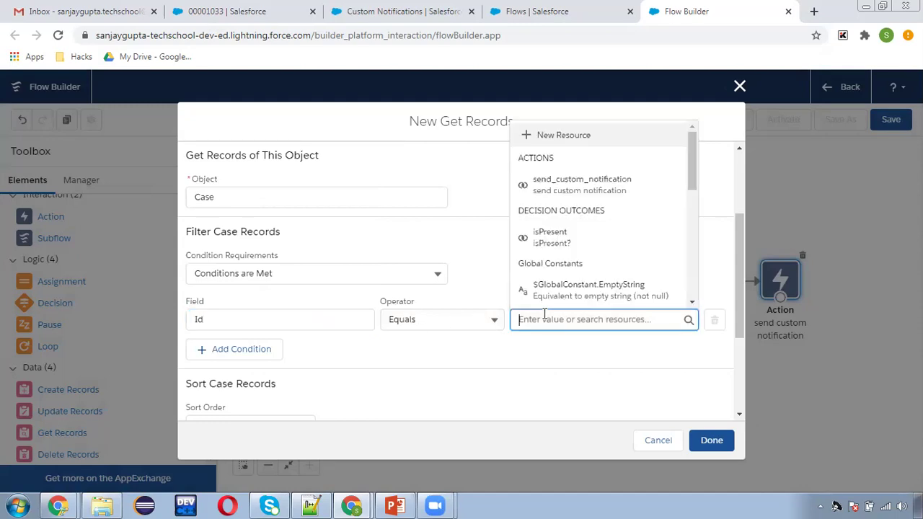
{"action": "type", "text": "caseI"}
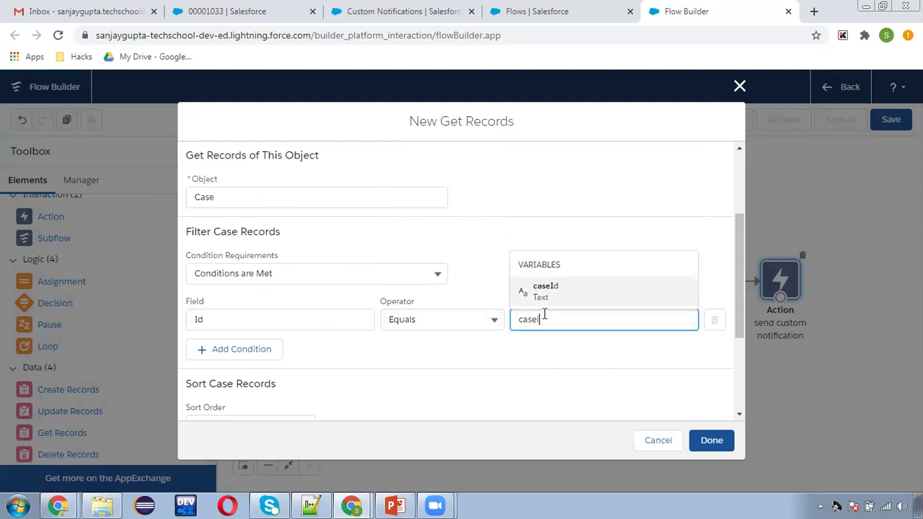
{"action": "type", "text": "d"}
{"action": "left_click", "coordinate": [569, 289]}
{"action": "scroll", "coordinate": [441, 334], "scroll_direction": "down", "scroll_amount": 3}
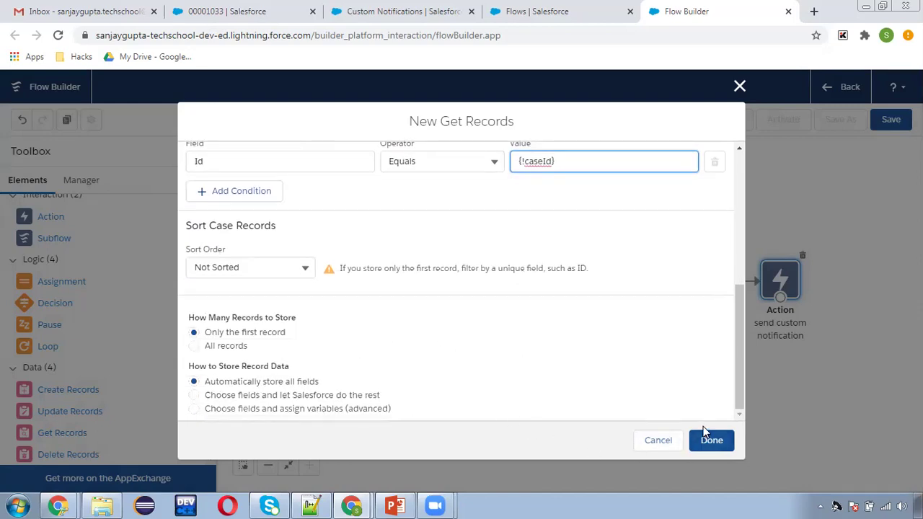
{"action": "scroll", "coordinate": [339, 262], "scroll_direction": "up", "scroll_amount": 5}
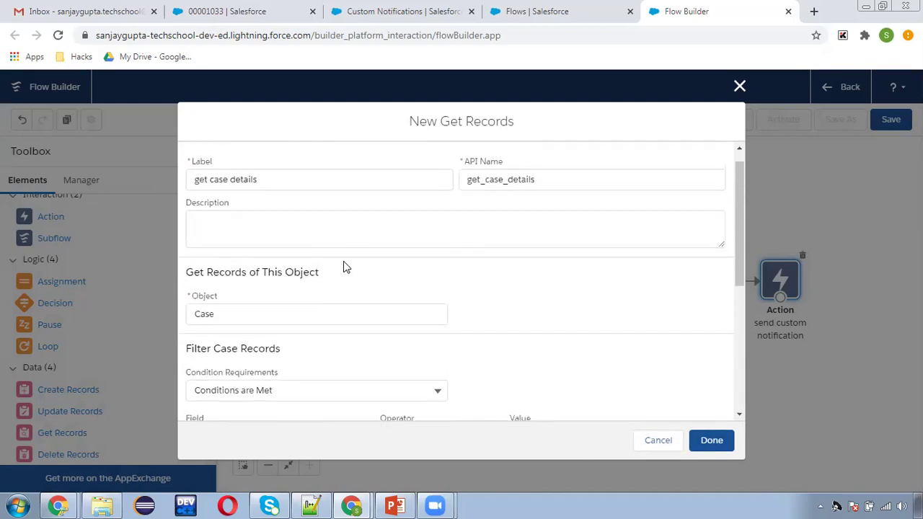
{"action": "left_click", "coordinate": [711, 440]}
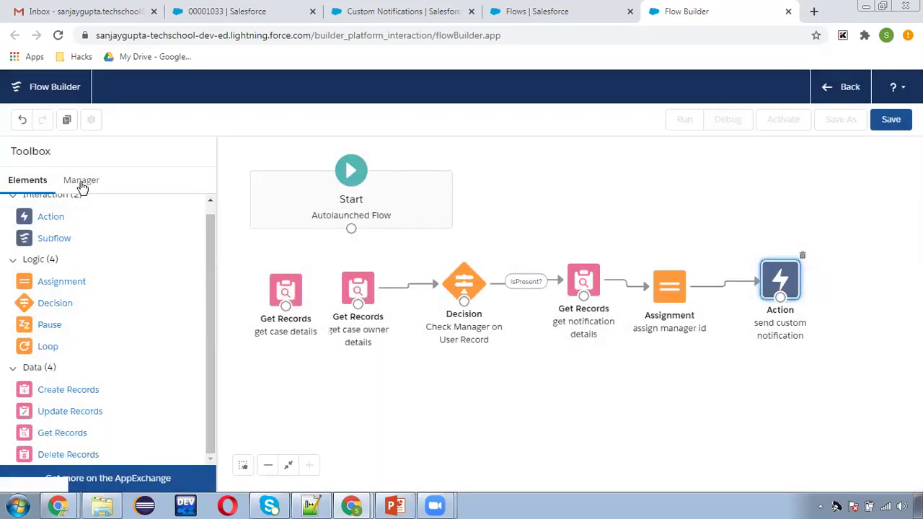
- Insert the {!get_case_details.CaseNumber} merge field into the notificationBody template
{"action": "left_click", "coordinate": [80, 181]}
{"action": "scroll", "coordinate": [124, 310], "scroll_direction": "down", "scroll_amount": 1}
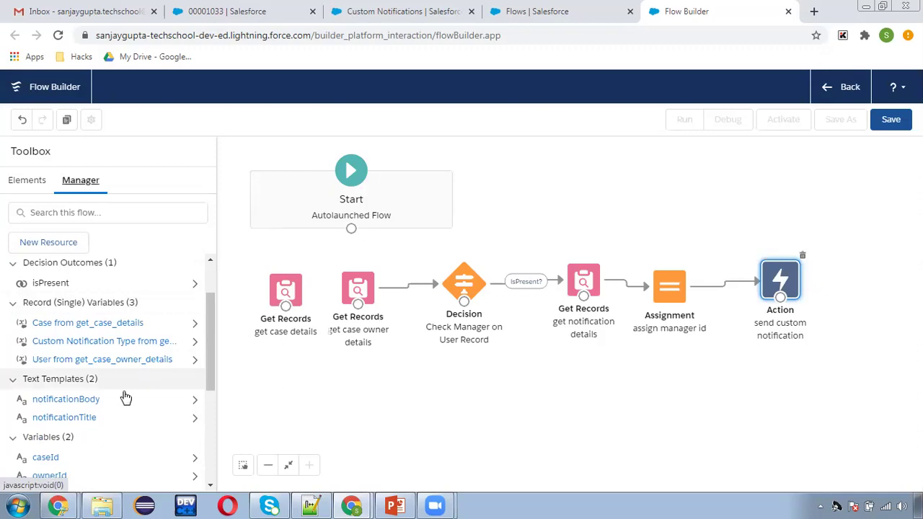
{"action": "left_click", "coordinate": [81, 401]}
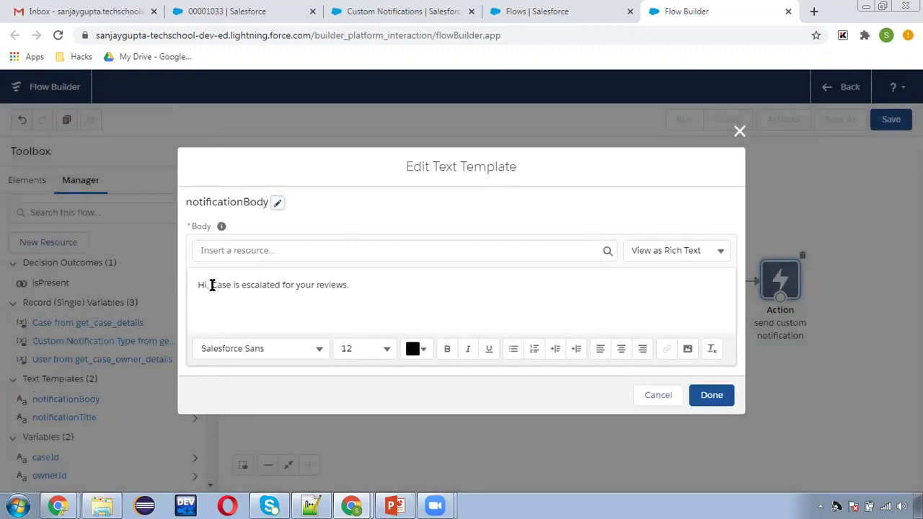
{"action": "left_click", "coordinate": [245, 256]}
{"action": "type", "text": "get"}
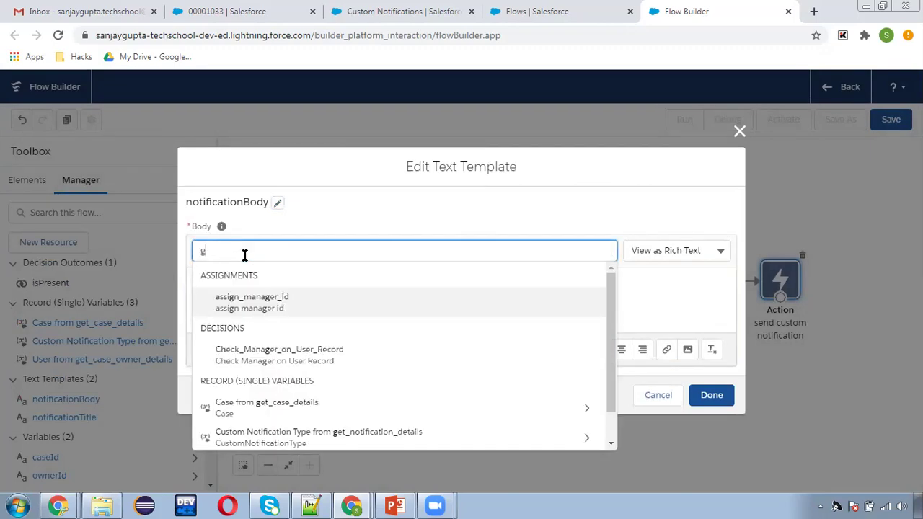
{"action": "left_click", "coordinate": [277, 300]}
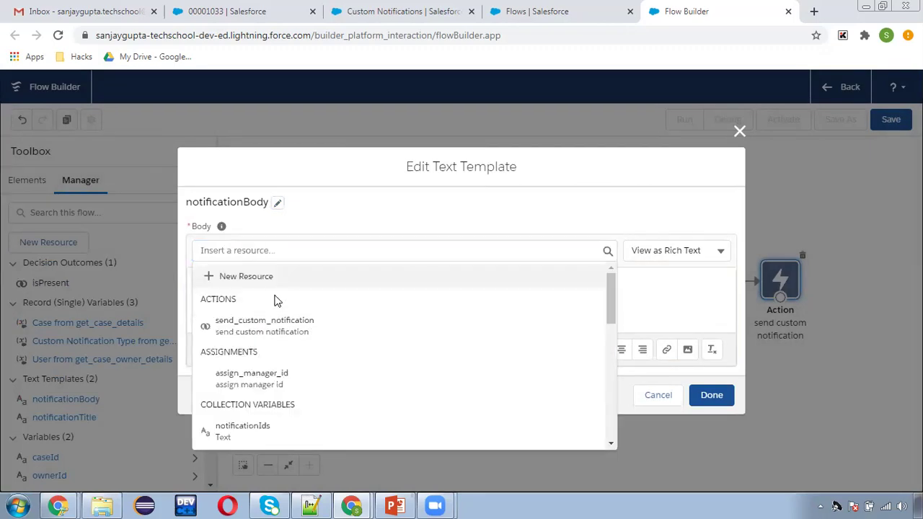
{"action": "left_click", "coordinate": [291, 251]}
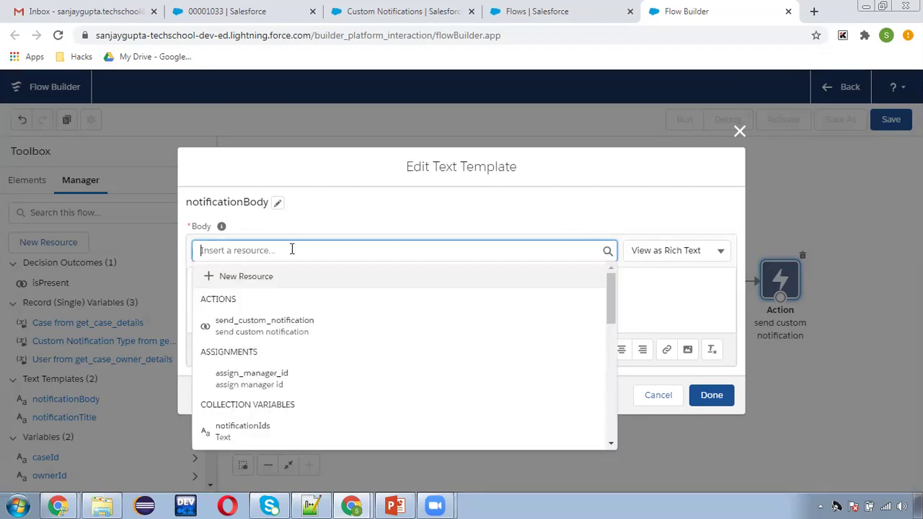
{"action": "type", "text": "get"}
{"action": "left_click", "coordinate": [288, 306]}
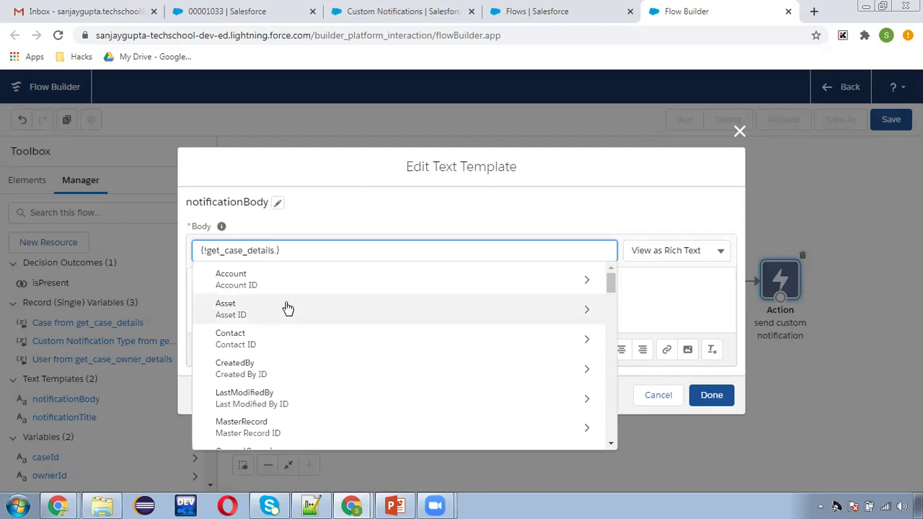
{"action": "type", "text": "num"}
{"action": "left_click", "coordinate": [315, 286]}
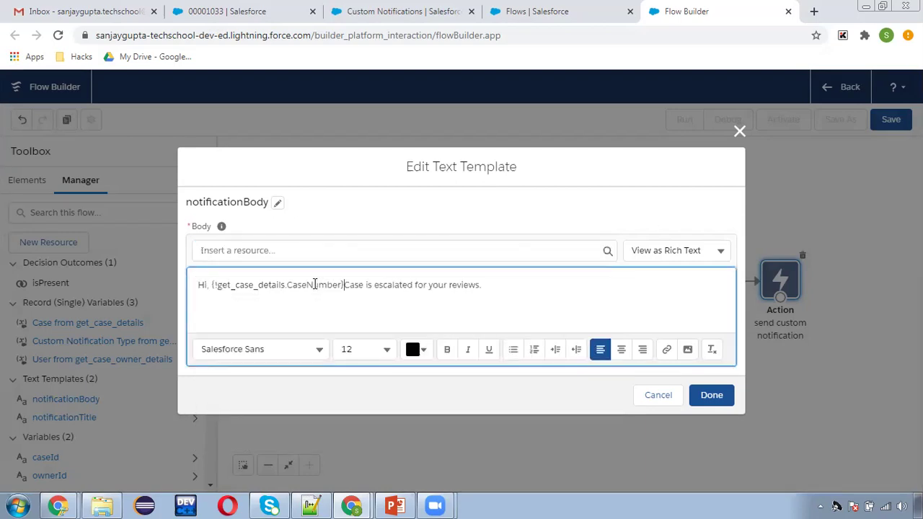
- Fix the spacing and brackets around the case number after 'Case', then save the template
{"action": "left_click", "coordinate": [314, 303]}
{"action": "left_click", "coordinate": [343, 285]}
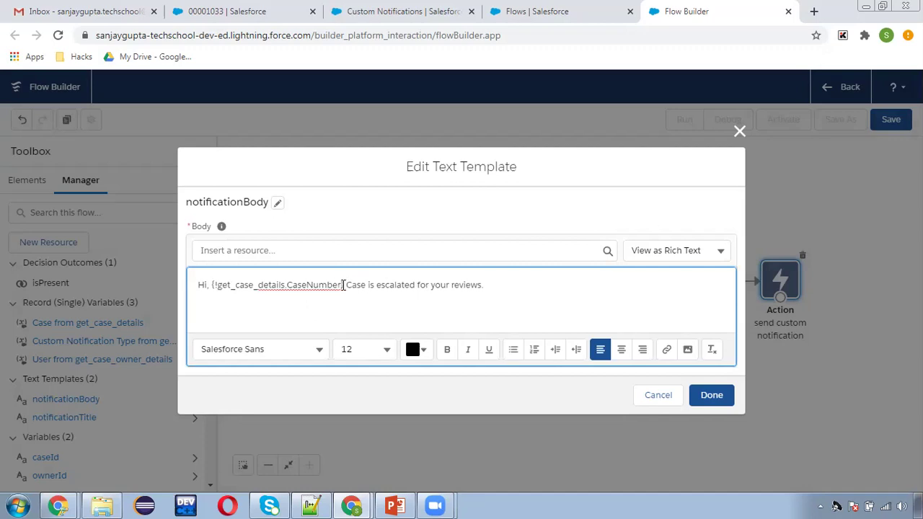
{"action": "key", "text": "ctrl+shift+Left"}
{"action": "key", "text": "ctrl+shift+Left"}
{"action": "key", "text": "BackSpace"}
{"action": "key", "text": "BackSpace"}
{"action": "key", "text": "ctrl+z"}
{"action": "key", "text": "ctrl+z"}
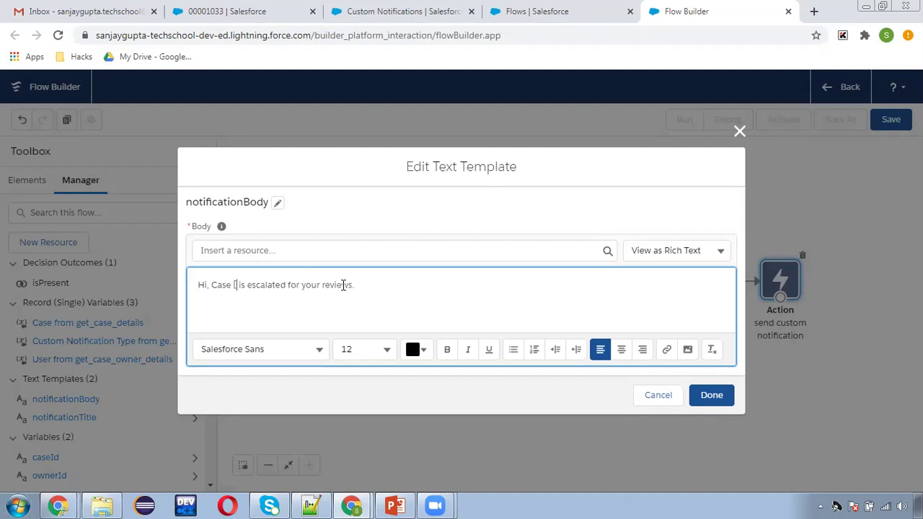
{"action": "type", "text": "]"}
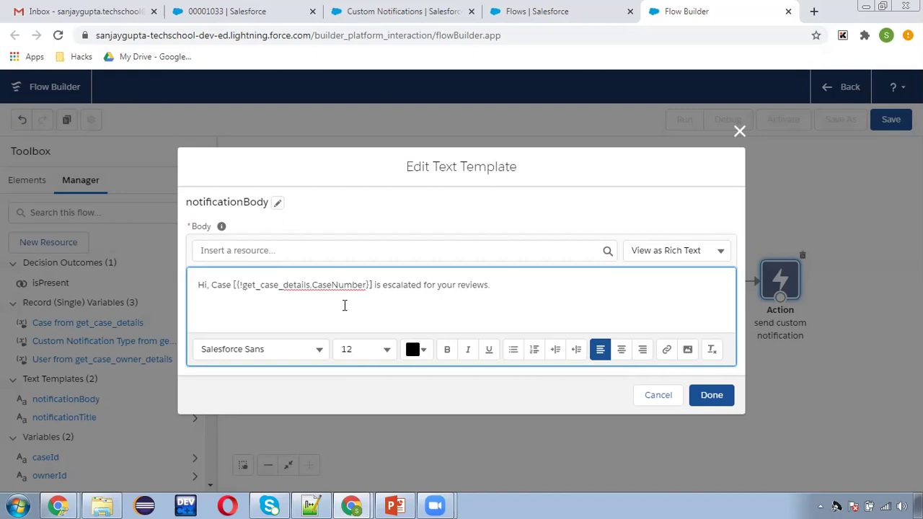
{"action": "left_click", "coordinate": [711, 395]}
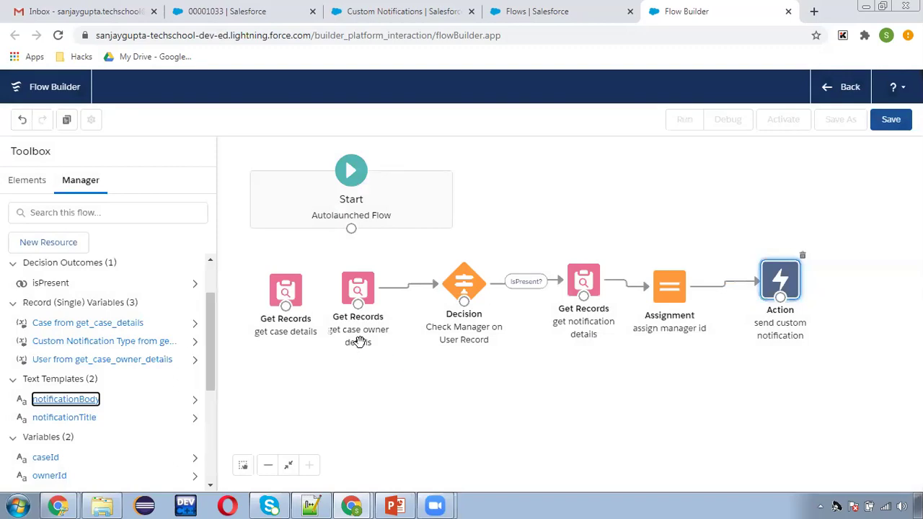
- Connect Start to 'get case details', then review the notification action's settings and cancel without changes
{"action": "left_click_drag", "start_coordinate": [291, 292], "coordinate": [284, 286]}
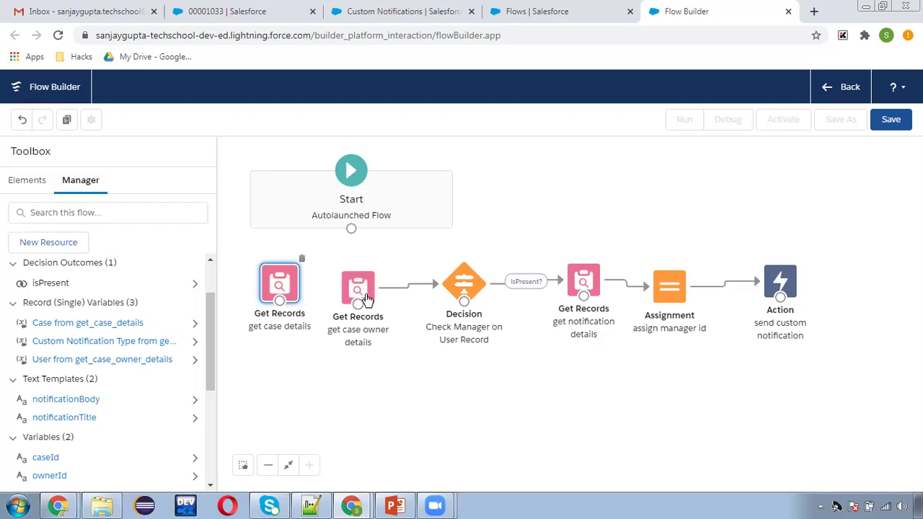
{"action": "left_click_drag", "start_coordinate": [351, 229], "coordinate": [364, 289]}
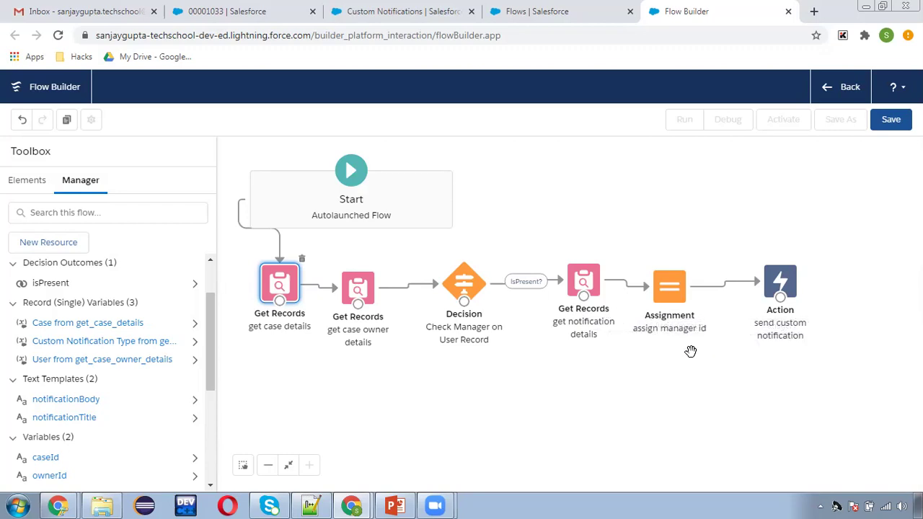
{"action": "left_click", "coordinate": [780, 282]}
{"action": "double_click", "coordinate": [780, 282]}
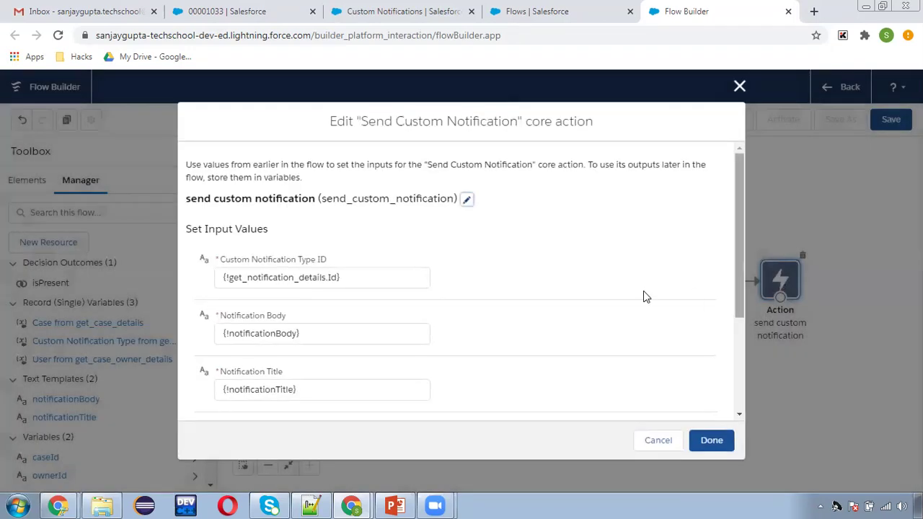
{"action": "scroll", "coordinate": [606, 309], "scroll_direction": "down", "scroll_amount": 3}
{"action": "left_click", "coordinate": [656, 440]}
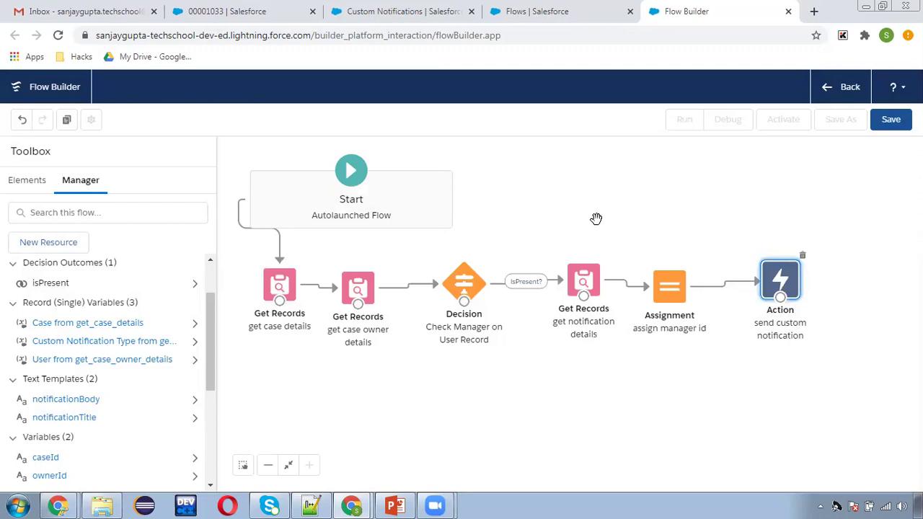
- Save the flow labelled 'notification flow', activate it, and return to the Setup Flows page
{"action": "left_click", "coordinate": [891, 120]}
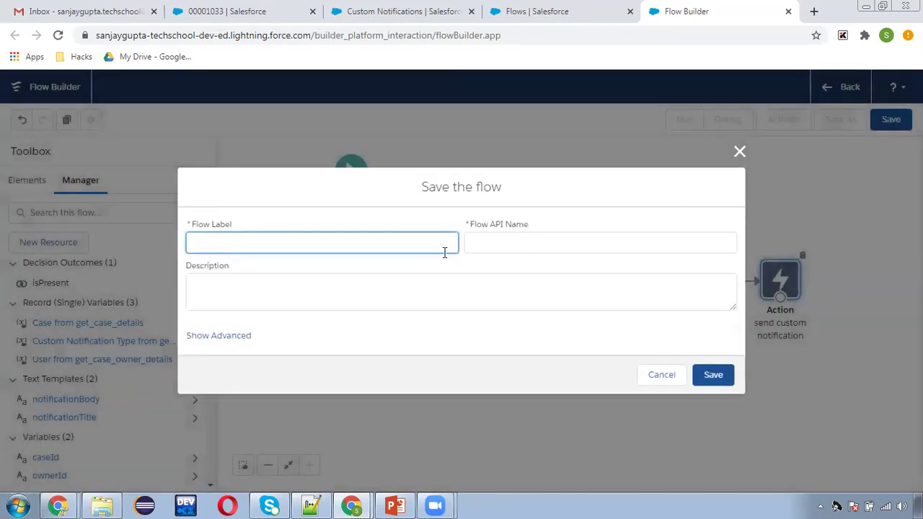
{"action": "type", "text": "notification flow"}
{"action": "left_click", "coordinate": [502, 245]}
{"action": "left_click", "coordinate": [712, 373]}
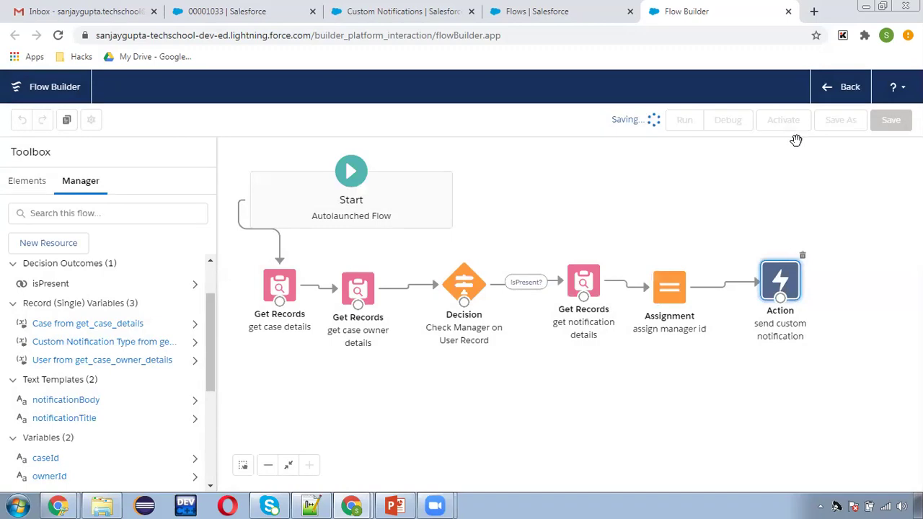
{"action": "left_click", "coordinate": [785, 121]}
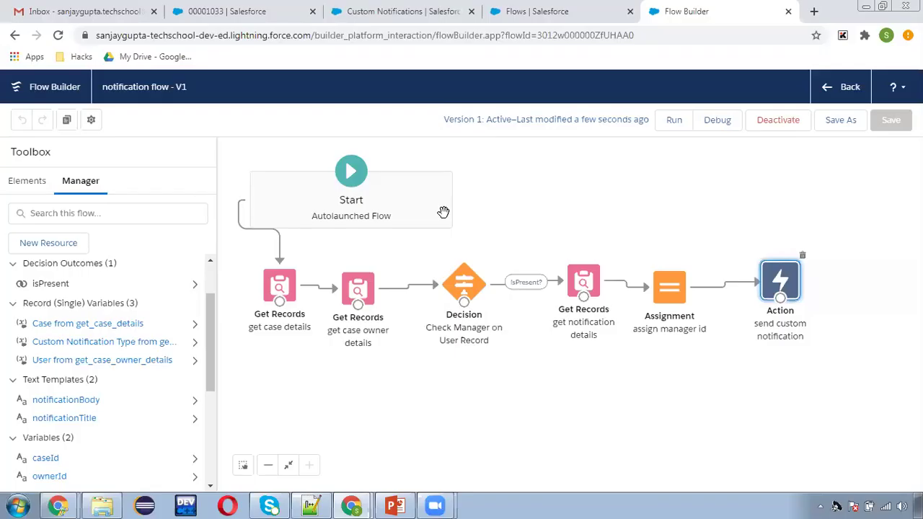
{"action": "left_click", "coordinate": [510, 13]}
{"action": "left_click", "coordinate": [20, 162]}
- Create a new Process Builder process named Case Process that starts when a record changes
{"action": "key", "text": "ctrl+a"}
{"action": "type", "text": "process bui"}
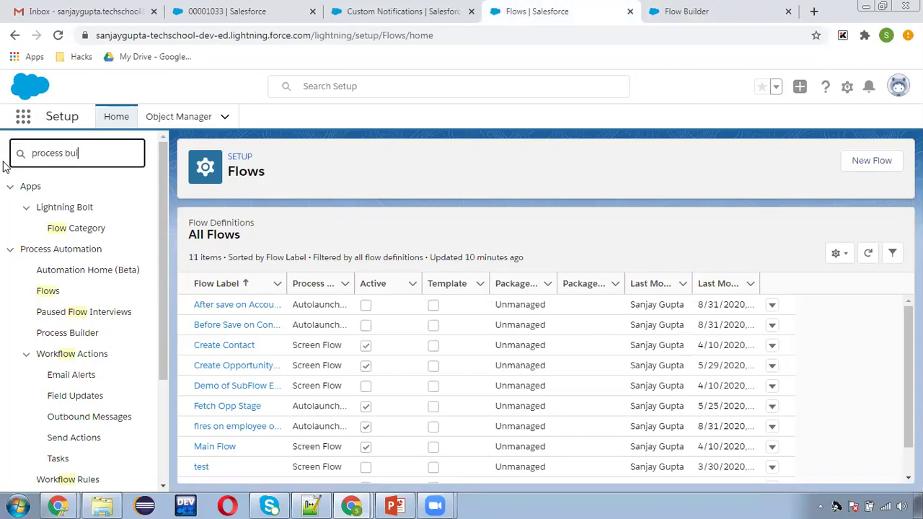
{"action": "type", "text": "ld"}
{"action": "left_click", "coordinate": [64, 212]}
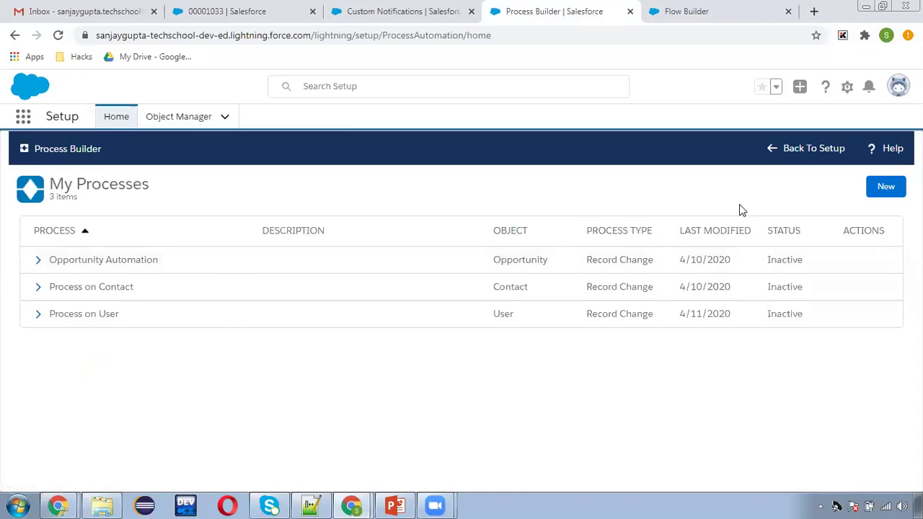
{"action": "left_click", "coordinate": [884, 186]}
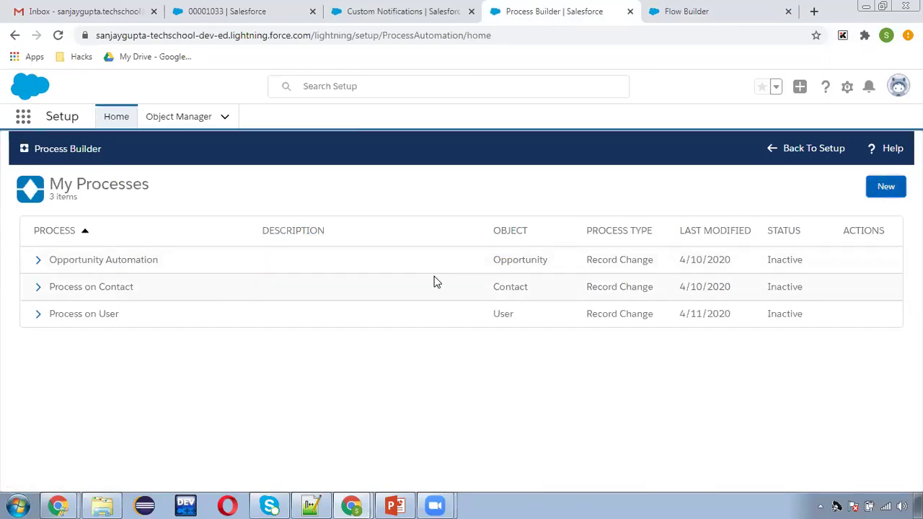
{"action": "left_click", "coordinate": [343, 326]}
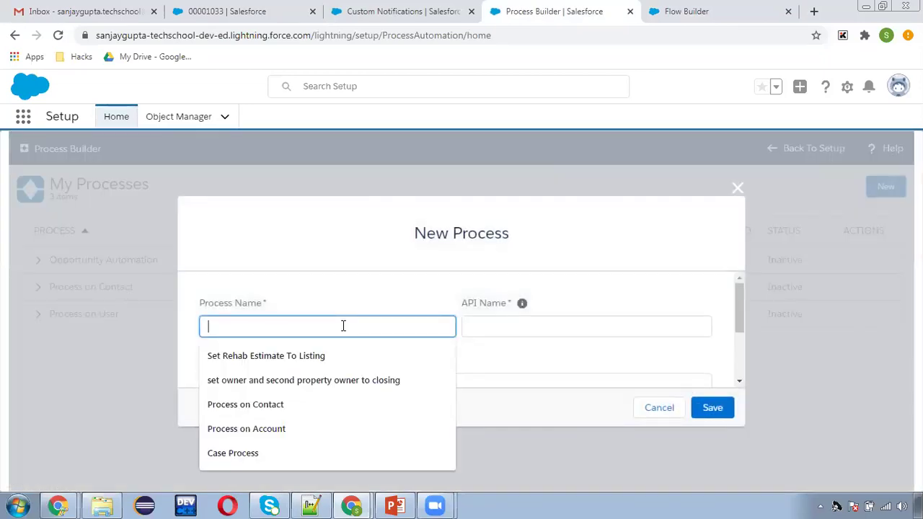
{"action": "type", "text": "Case Process"}
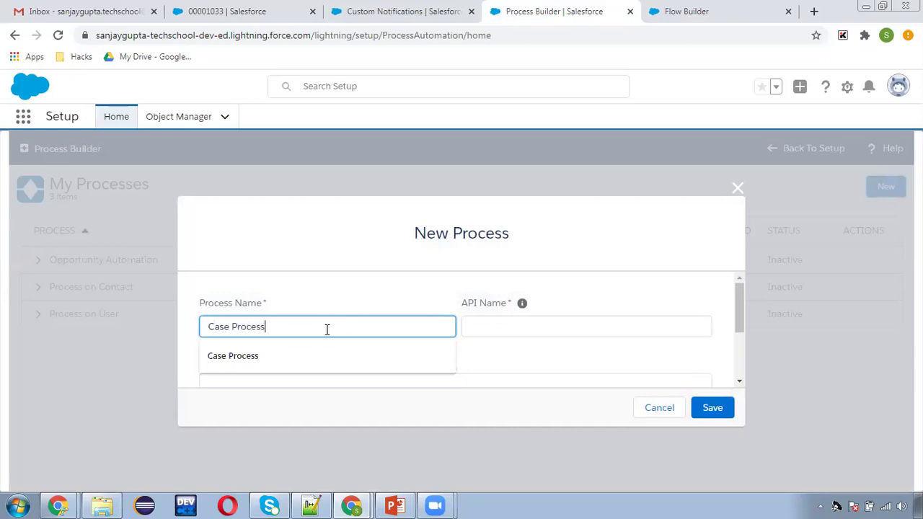
{"action": "left_click", "coordinate": [531, 319]}
{"action": "scroll", "coordinate": [248, 364], "scroll_direction": "down", "scroll_amount": 5}
{"action": "left_click", "coordinate": [244, 344]}
{"action": "left_click", "coordinate": [310, 370]}
{"action": "left_click", "coordinate": [710, 406]}
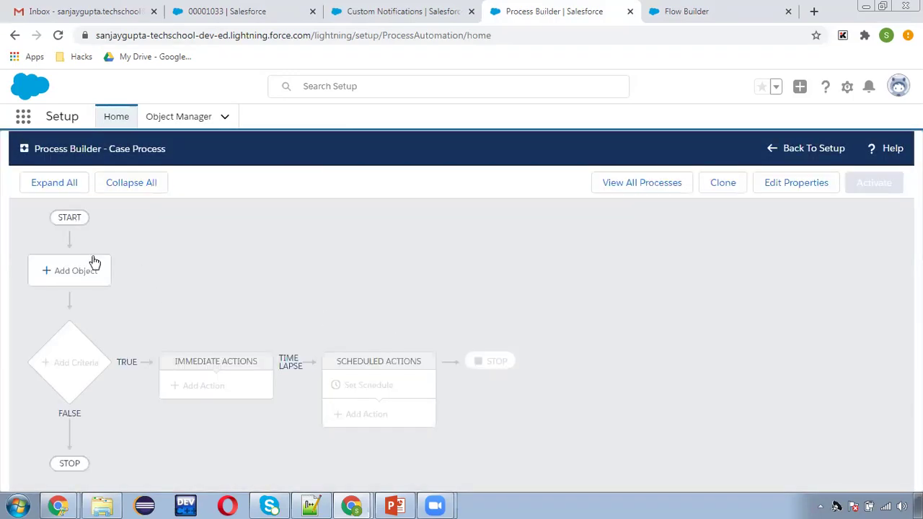
- Pick Case as the process object and have it run on record creation and edits
{"action": "left_click", "coordinate": [88, 267]}
{"action": "left_click", "coordinate": [509, 286]}
{"action": "type", "text": "c"}
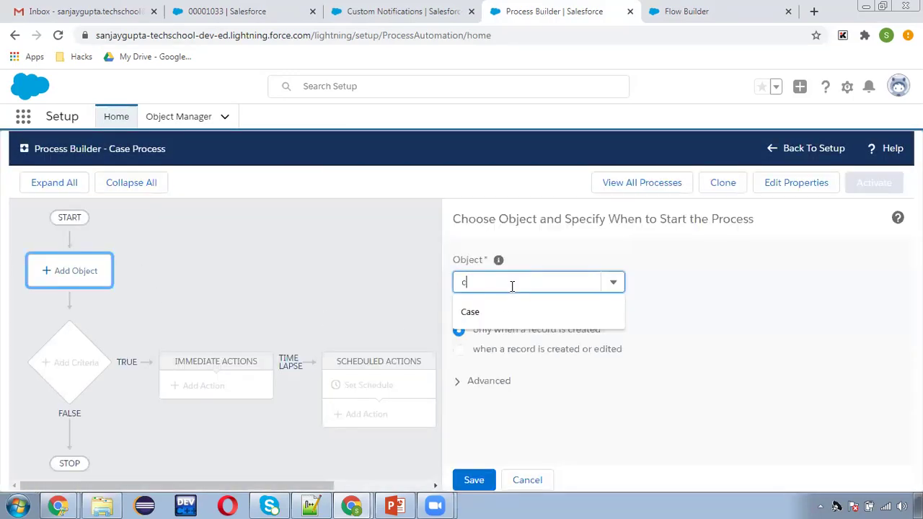
{"action": "left_click", "coordinate": [502, 312]}
{"action": "left_click", "coordinate": [503, 283]}
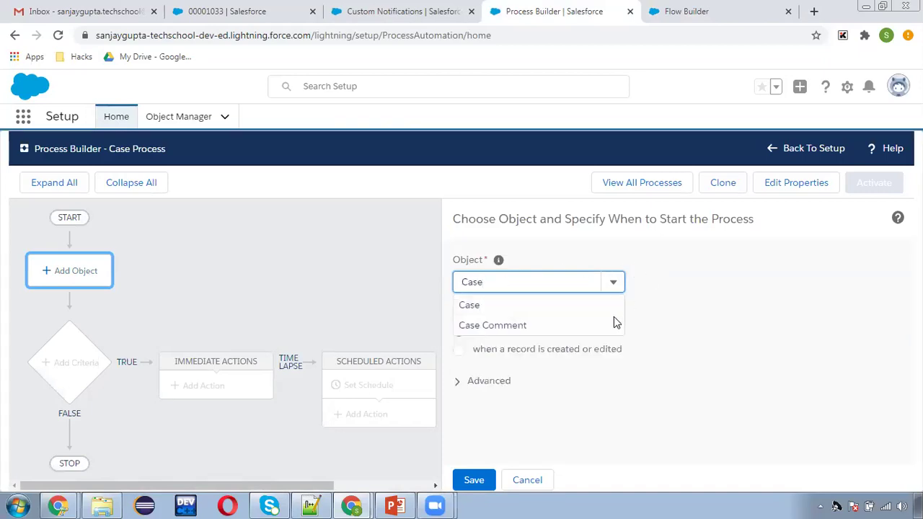
{"action": "left_click", "coordinate": [681, 314]}
{"action": "left_click", "coordinate": [527, 353]}
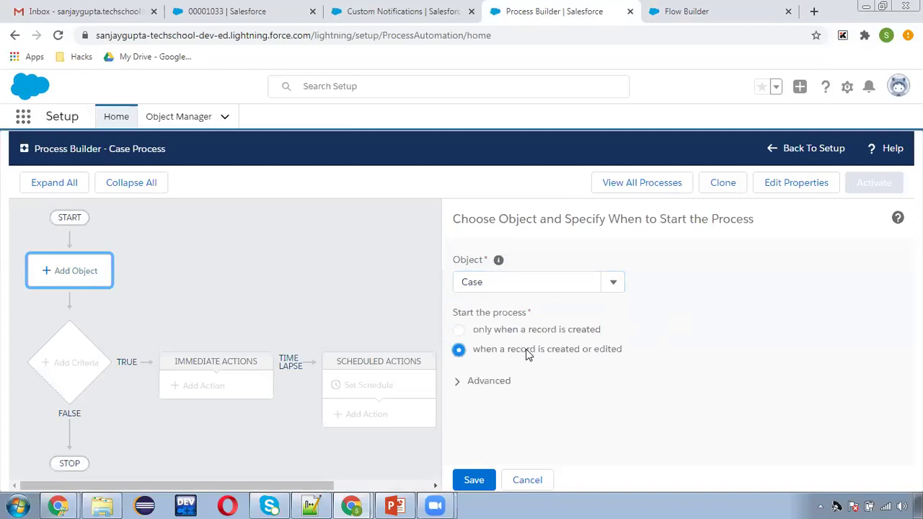
{"action": "left_click", "coordinate": [478, 478]}
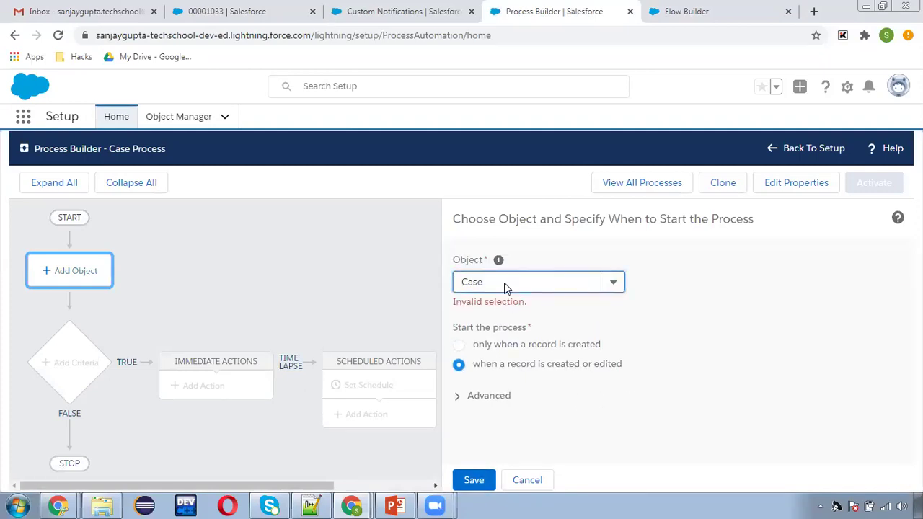
- Reselect Case from the filtered object list and save the object settings
{"action": "left_click", "coordinate": [476, 284]}
{"action": "type", "text": "Case"}
{"action": "key", "text": "BackSpace"}
{"action": "type", "text": "e"}
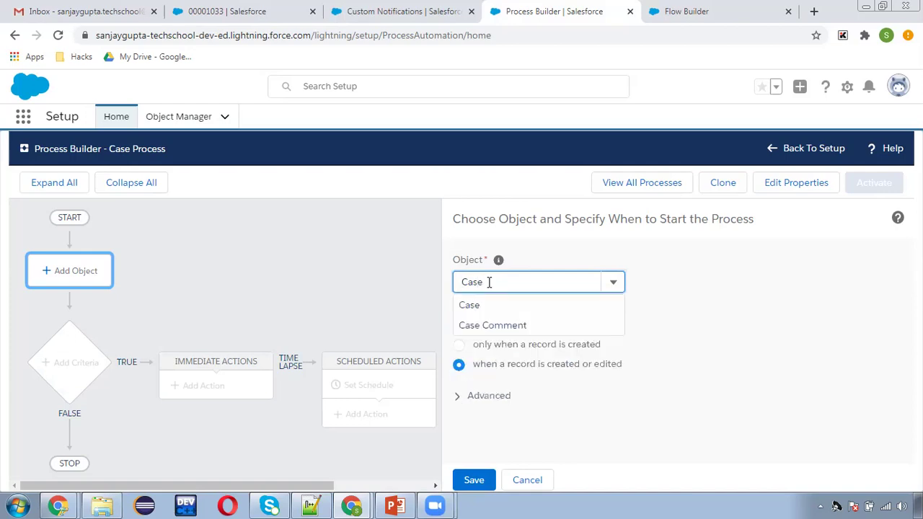
{"action": "left_click", "coordinate": [486, 303]}
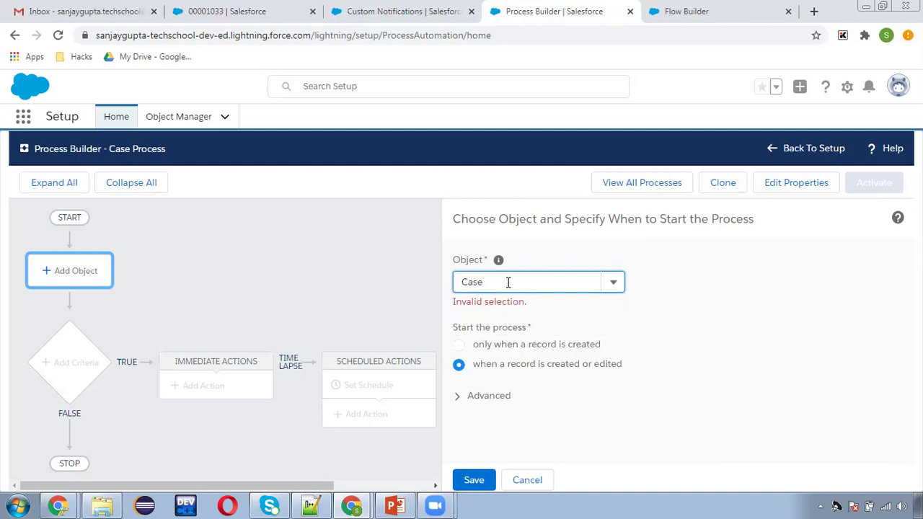
{"action": "key", "text": "ctrl+a"}
{"action": "type", "text": "case"}
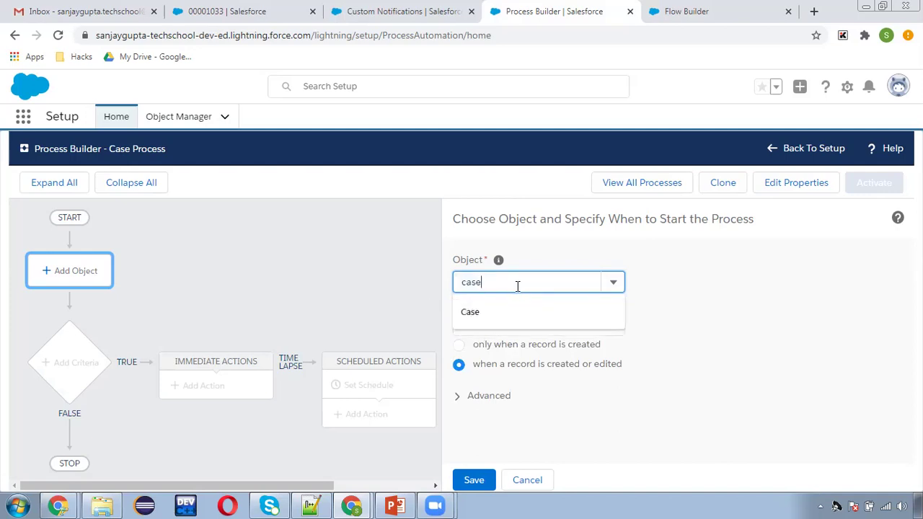
{"action": "key", "text": "BackSpace"}
{"action": "key", "text": "BackSpace"}
{"action": "key", "text": "BackSpace"}
{"action": "type", "text": "Case"}
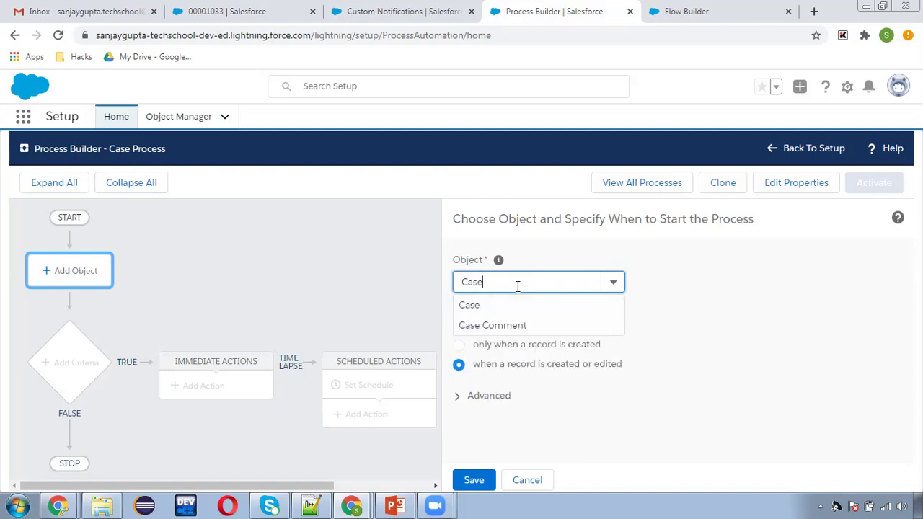
{"action": "left_click", "coordinate": [469, 305]}
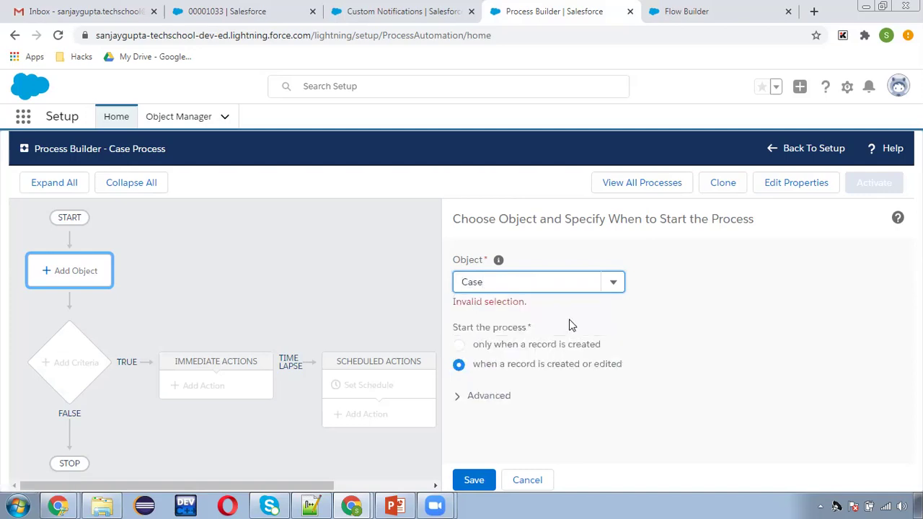
{"action": "left_click", "coordinate": [473, 479]}
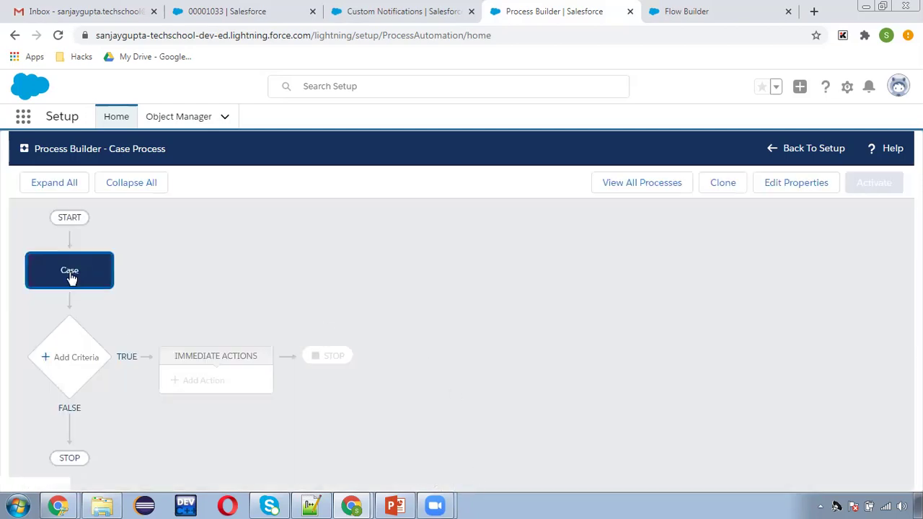
- Add a 'check status' criteria whose first condition is [Case].Status Equals Escalated
{"action": "left_click", "coordinate": [76, 355]}
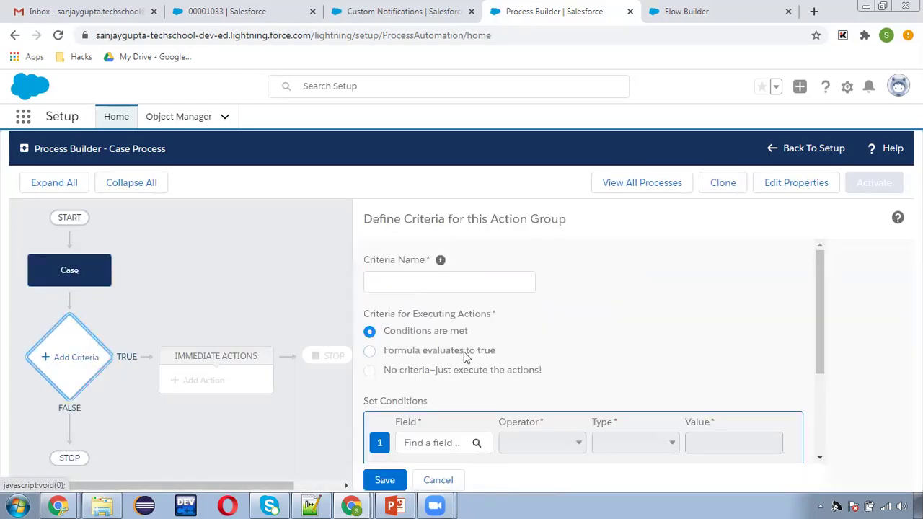
{"action": "left_click", "coordinate": [455, 280]}
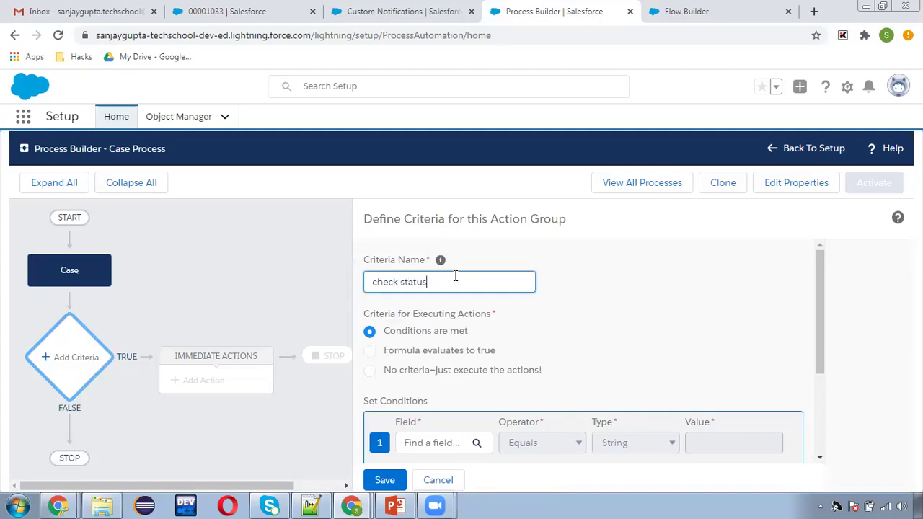
{"action": "scroll", "coordinate": [532, 305], "scroll_direction": "down", "scroll_amount": 1}
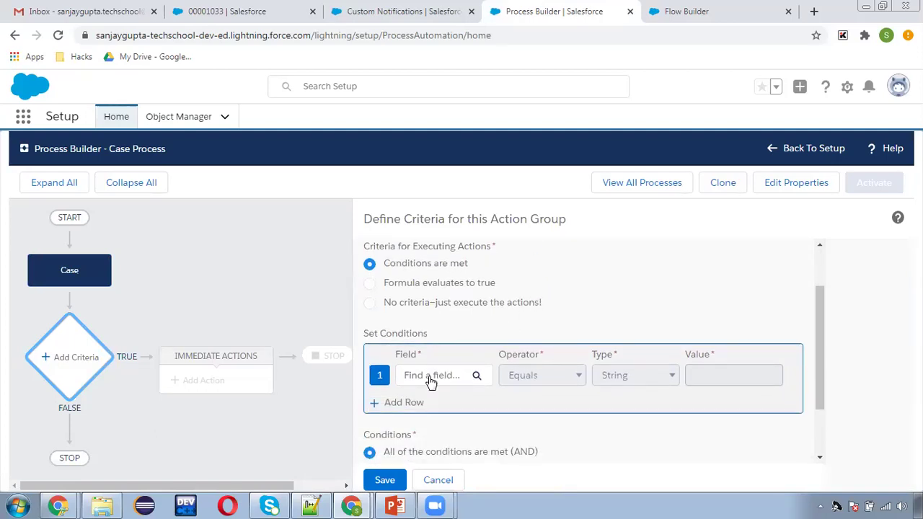
{"action": "left_click", "coordinate": [431, 382]}
{"action": "left_click", "coordinate": [336, 305]}
{"action": "type", "text": "status"}
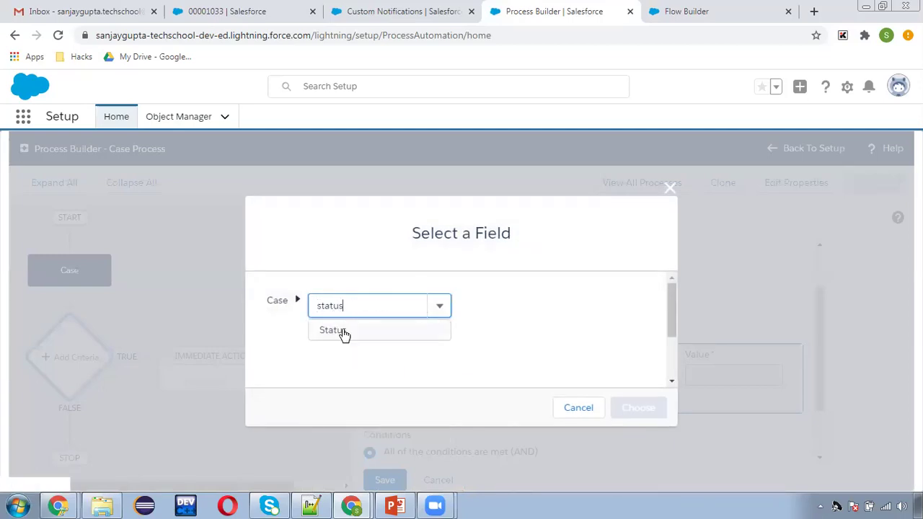
{"action": "left_click", "coordinate": [342, 333]}
{"action": "left_click", "coordinate": [624, 408]}
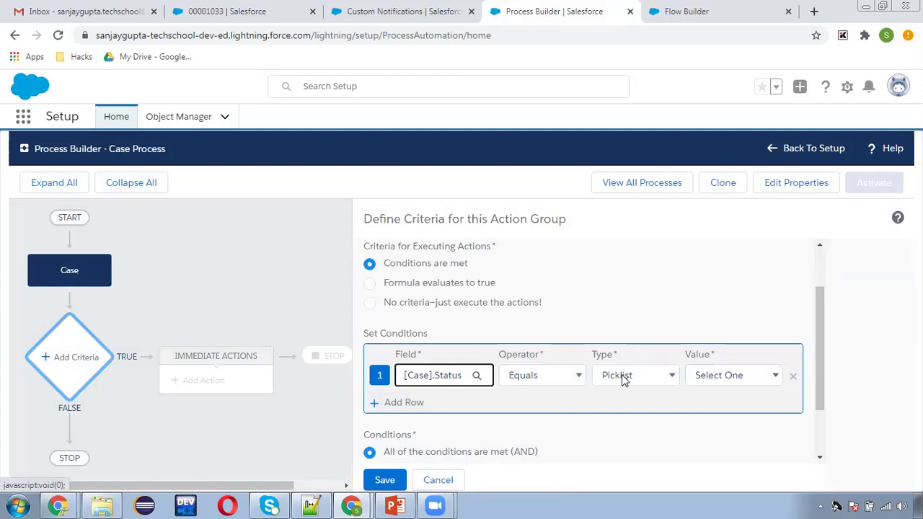
{"action": "left_click", "coordinate": [709, 377]}
{"action": "left_click", "coordinate": [714, 431]}
{"action": "scroll", "coordinate": [443, 396], "scroll_direction": "down", "scroll_amount": 1}
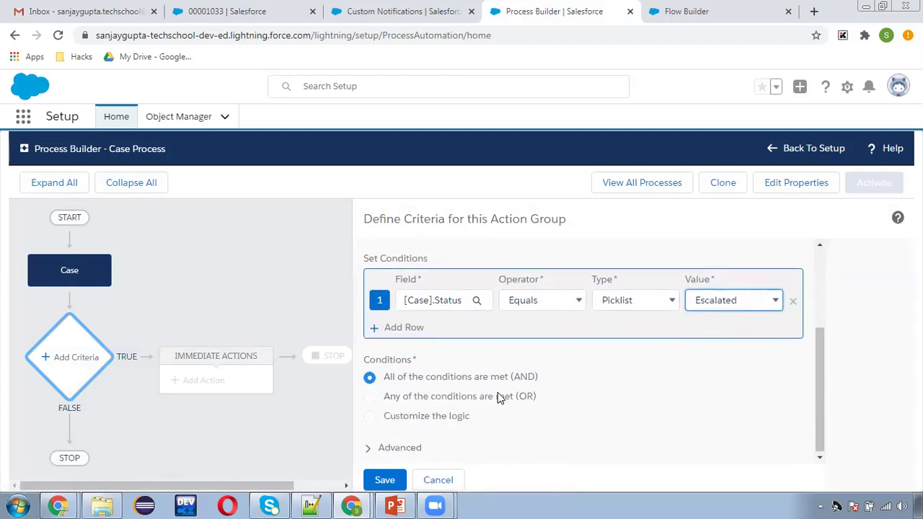
- Add a second condition, [Case].Status Is changed True, and save the criteria
{"action": "left_click", "coordinate": [402, 328]}
{"action": "left_click", "coordinate": [435, 301]}
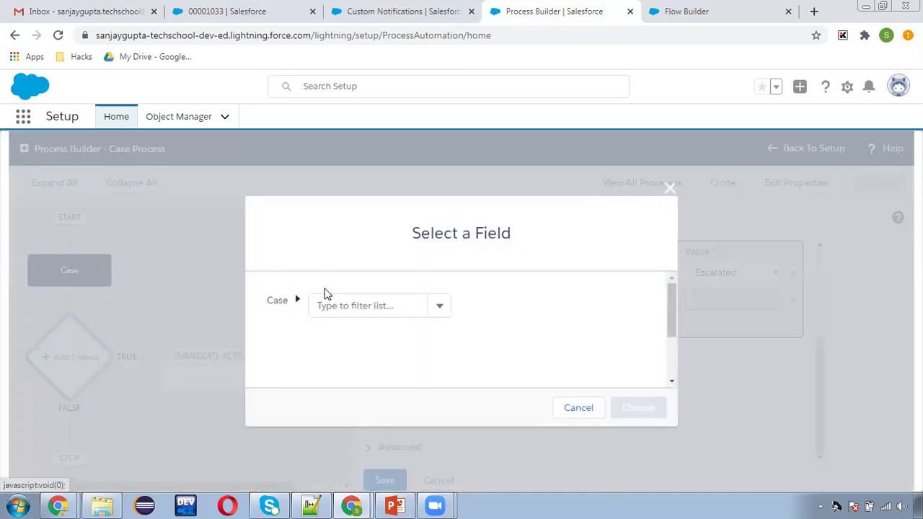
{"action": "type", "text": "stat"}
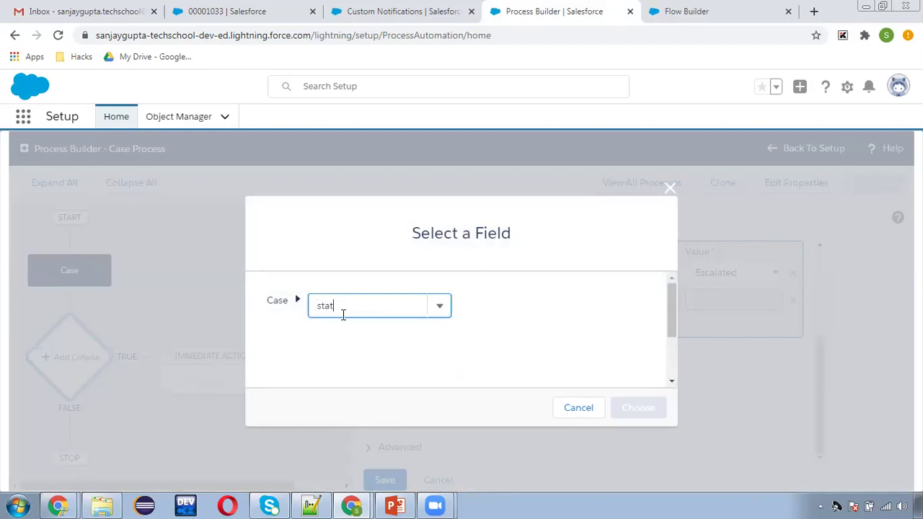
{"action": "left_click", "coordinate": [352, 330]}
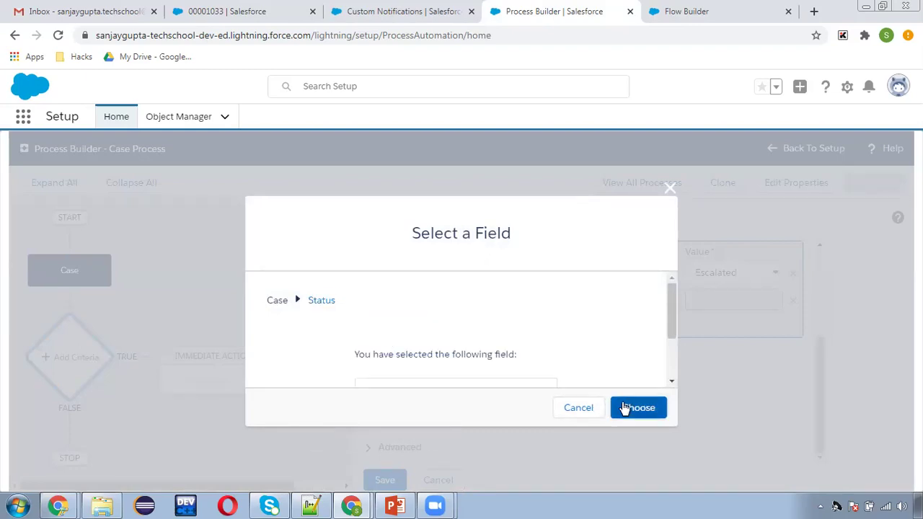
{"action": "left_click", "coordinate": [622, 406]}
{"action": "left_click", "coordinate": [561, 300]}
{"action": "left_click", "coordinate": [535, 394]}
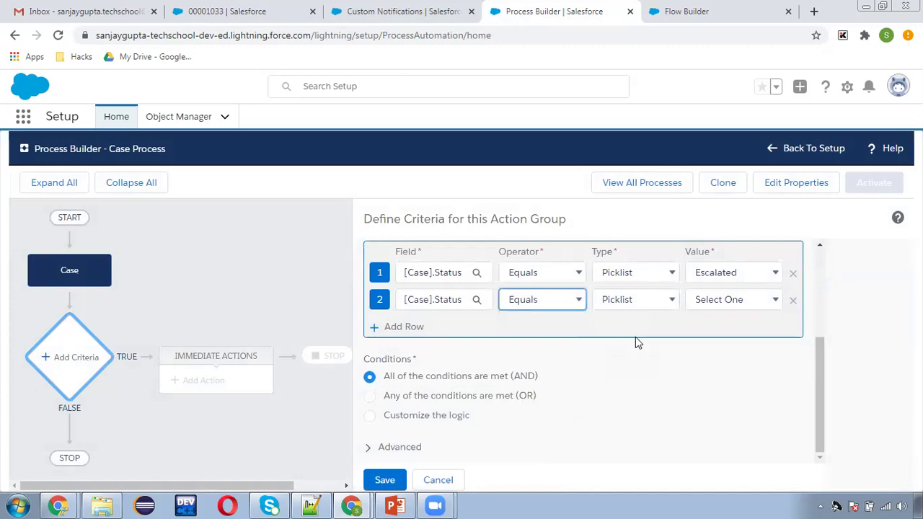
{"action": "left_click", "coordinate": [725, 300]}
{"action": "left_click", "coordinate": [721, 317]}
{"action": "left_click", "coordinate": [685, 349]}
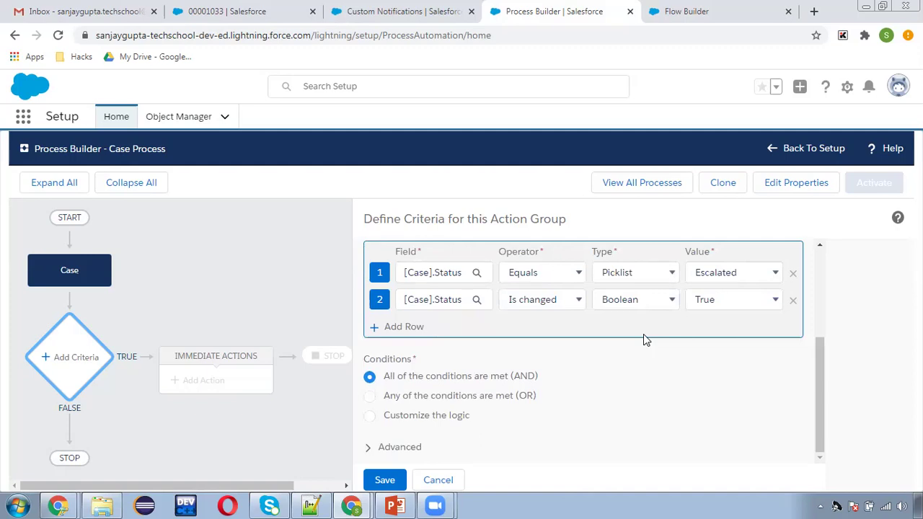
{"action": "left_click", "coordinate": [403, 477]}
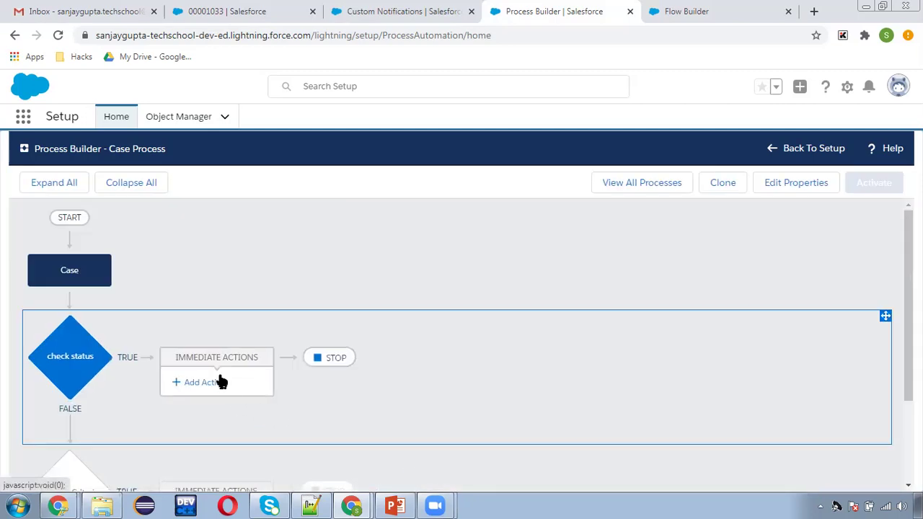
- Add an immediate Flows action named 'call notificatio fl' that calls notification flow
{"action": "left_click", "coordinate": [219, 381]}
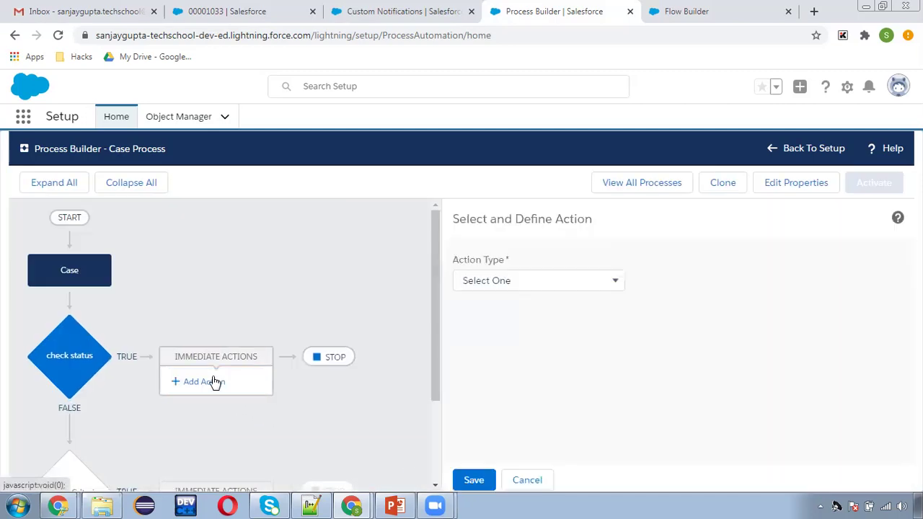
{"action": "left_click", "coordinate": [485, 286]}
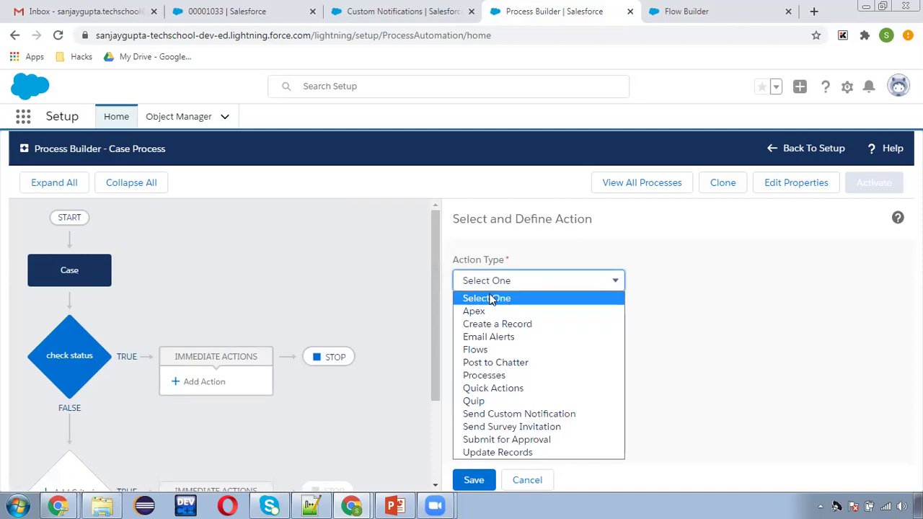
{"action": "left_click", "coordinate": [490, 352]}
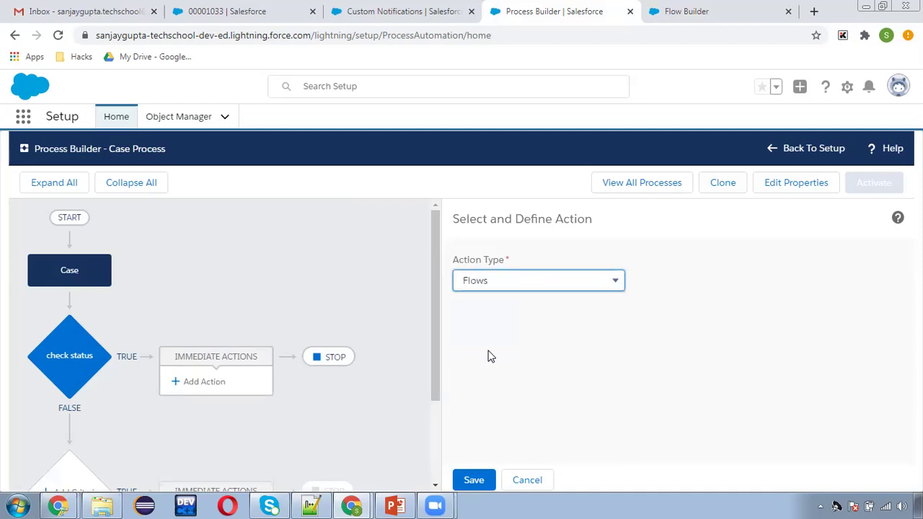
{"action": "left_click", "coordinate": [549, 334]}
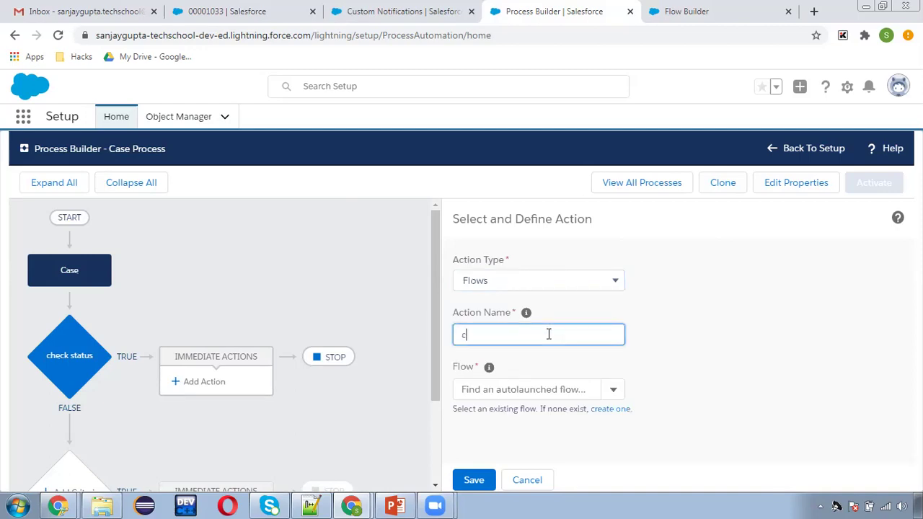
{"action": "type", "text": "call notificatio flow"}
{"action": "left_click", "coordinate": [695, 366]}
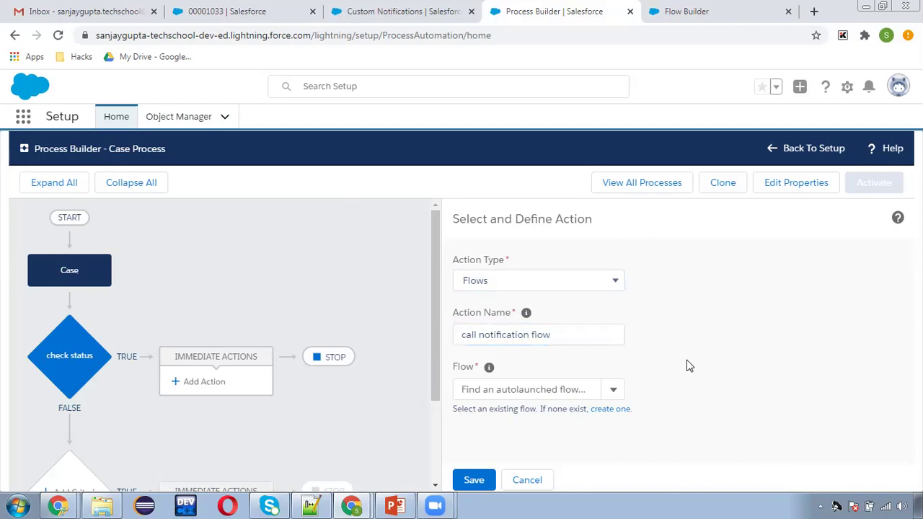
{"action": "left_click", "coordinate": [497, 387]}
{"action": "left_click", "coordinate": [553, 434]}
{"action": "scroll", "coordinate": [703, 387], "scroll_direction": "down", "scroll_amount": 2}
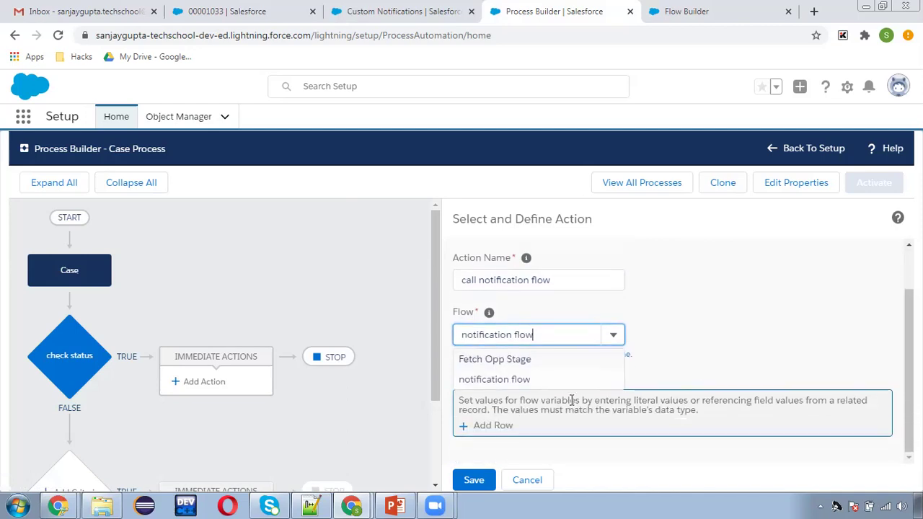
- Set the flow variable caseId to the field reference Case ID
{"action": "left_click", "coordinate": [515, 424]}
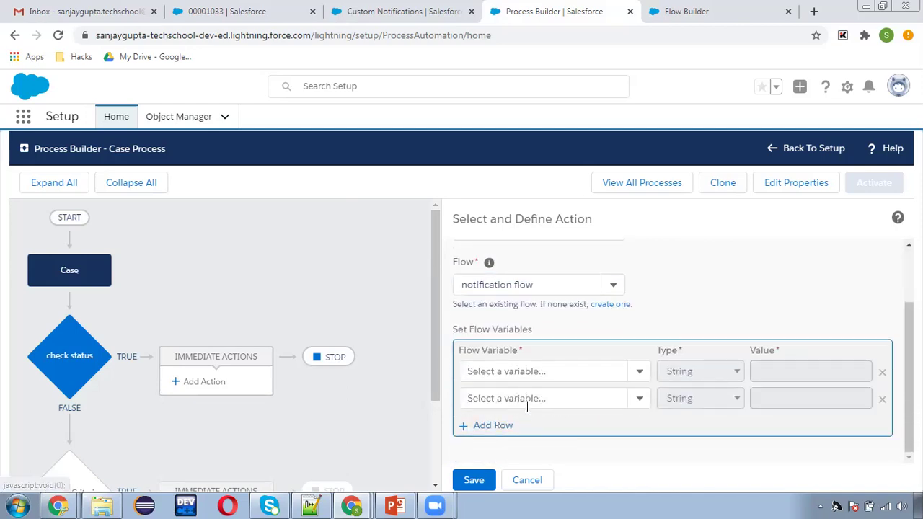
{"action": "left_click", "coordinate": [529, 370]}
{"action": "left_click", "coordinate": [506, 397]}
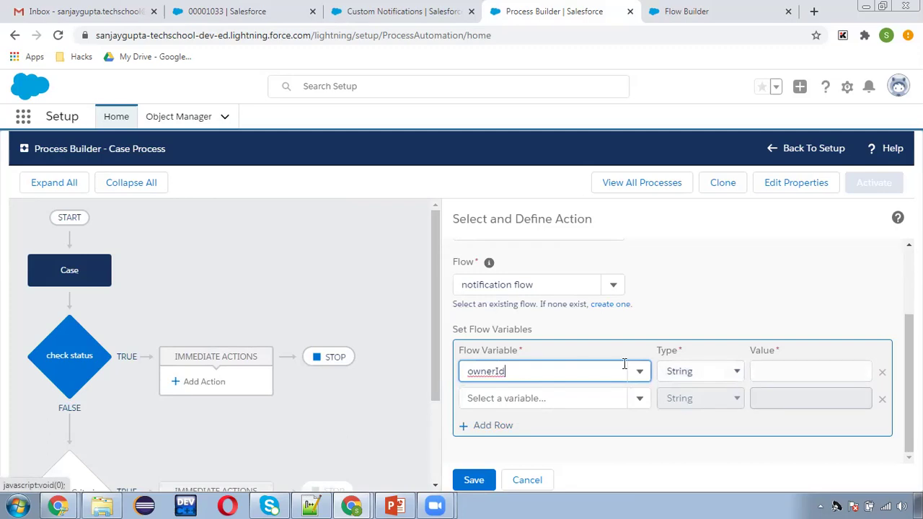
{"action": "left_click_drag", "start_coordinate": [537, 381], "coordinate": [438, 382]}
{"action": "type", "text": "case"}
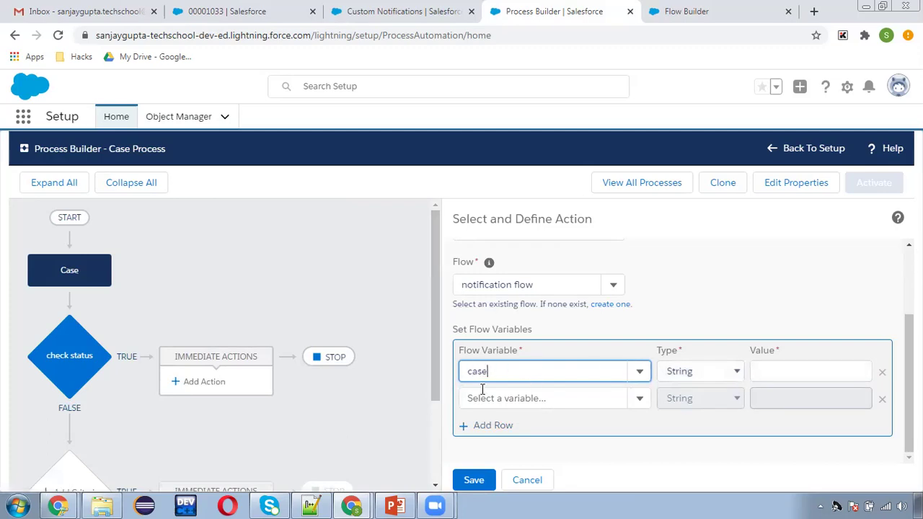
{"action": "left_click", "coordinate": [498, 398]}
{"action": "left_click", "coordinate": [692, 372]}
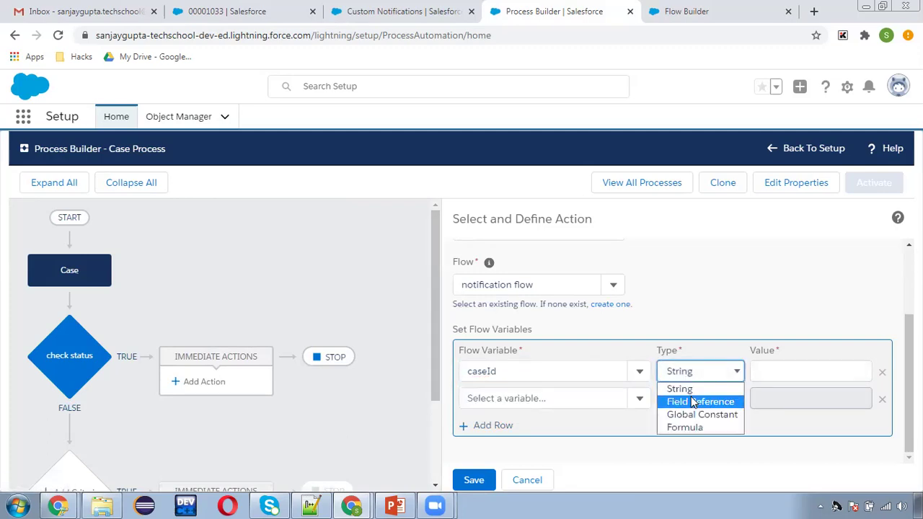
{"action": "left_click", "coordinate": [681, 401]}
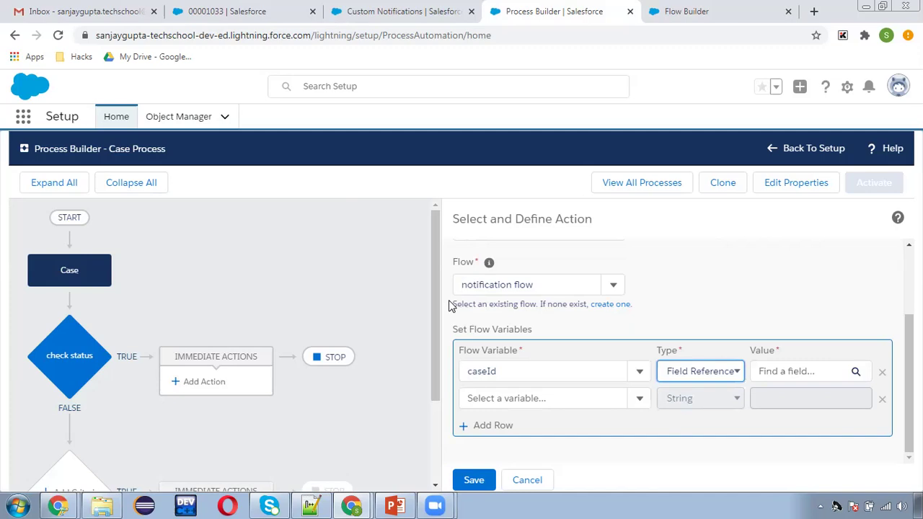
{"action": "left_click", "coordinate": [799, 370]}
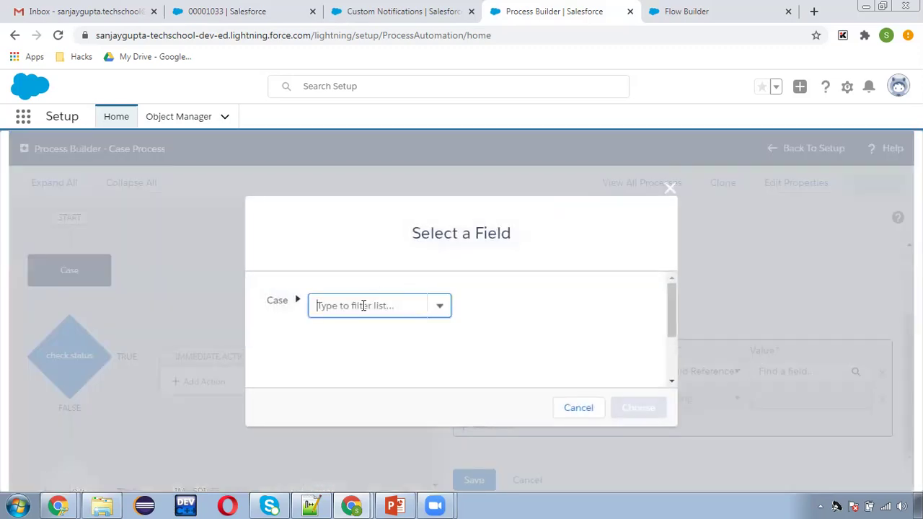
{"action": "type", "text": "id"}
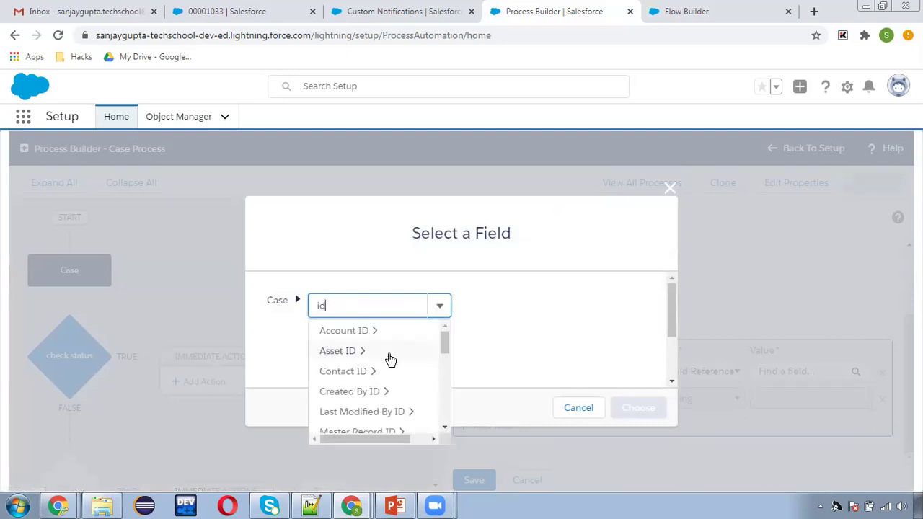
{"action": "left_click_drag", "start_coordinate": [445, 342], "coordinate": [449, 386]}
{"action": "left_click", "coordinate": [395, 396]}
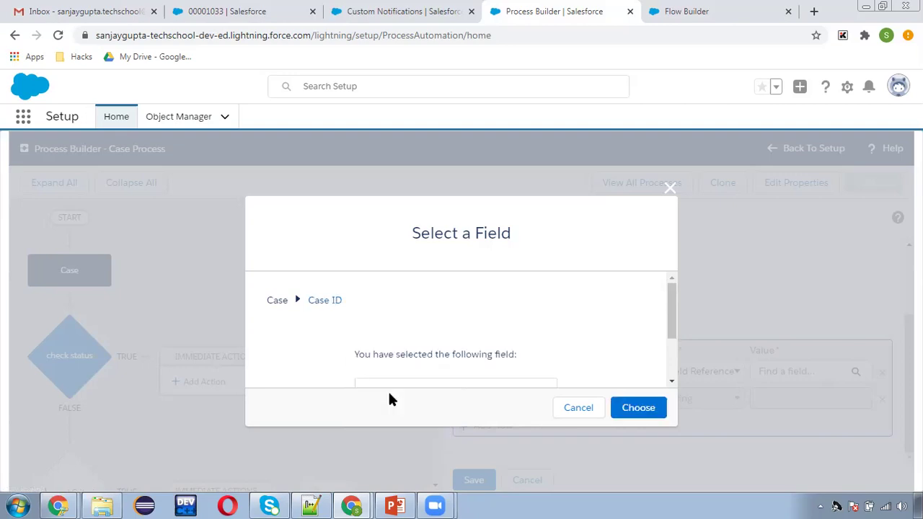
{"action": "left_click", "coordinate": [622, 409]}
- Set the flow variable ownerId to the field reference Owner ID and save the action
{"action": "left_click", "coordinate": [597, 406]}
{"action": "left_click", "coordinate": [488, 426]}
{"action": "left_click", "coordinate": [701, 398]}
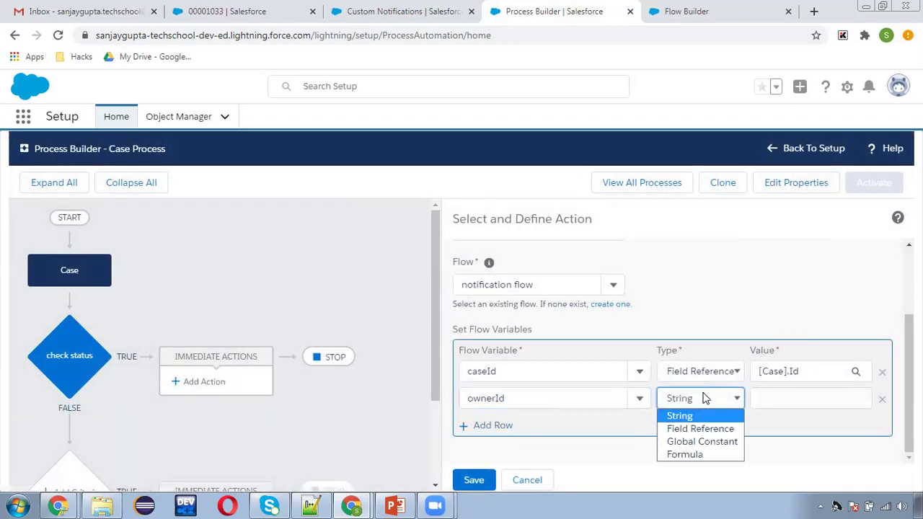
{"action": "left_click", "coordinate": [701, 429]}
{"action": "left_click", "coordinate": [759, 400]}
{"action": "left_click", "coordinate": [376, 305]}
{"action": "type", "text": "iwe"}
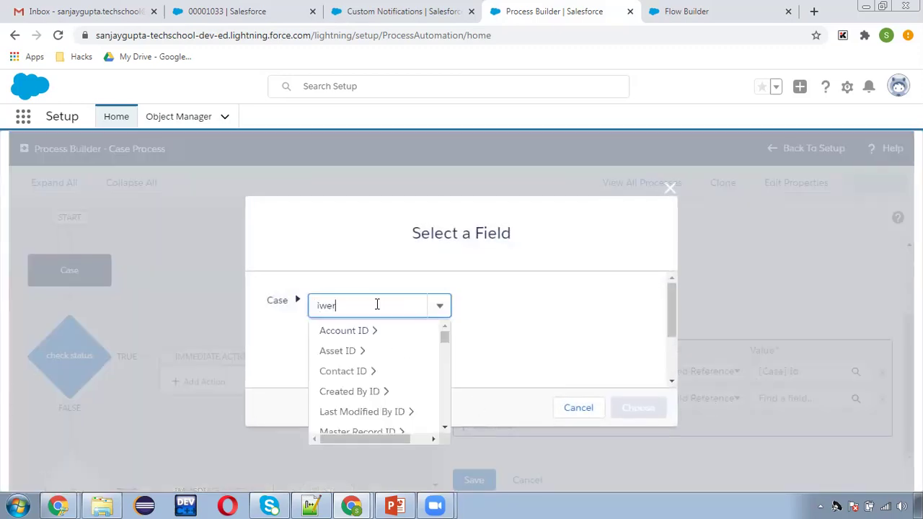
{"action": "type", "text": "r"}
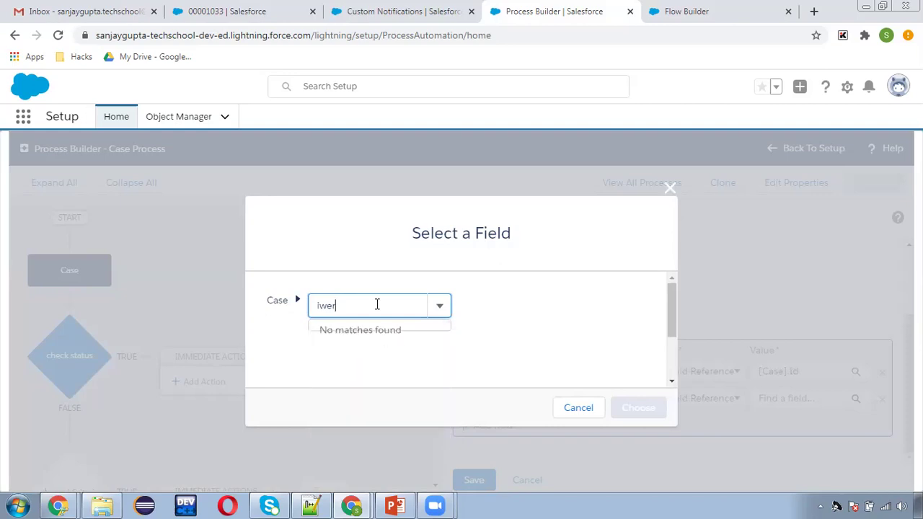
{"action": "key", "text": "ctrl+a"}
{"action": "type", "text": "owner"}
{"action": "left_click", "coordinate": [349, 373]}
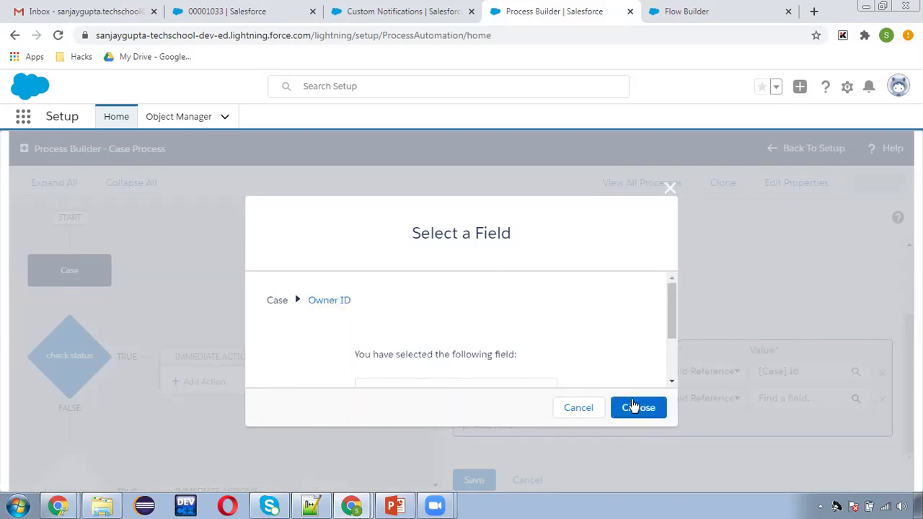
{"action": "left_click", "coordinate": [626, 406]}
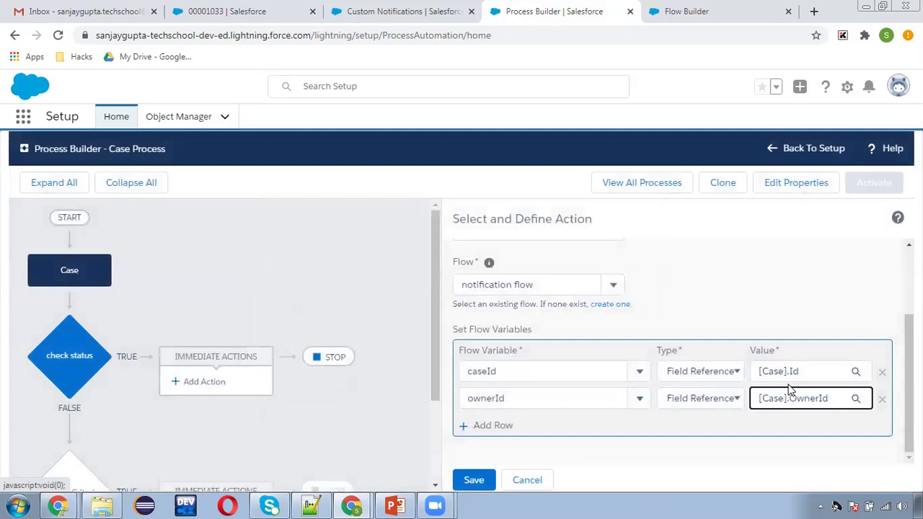
{"action": "left_click", "coordinate": [801, 403]}
{"action": "left_click", "coordinate": [472, 482]}
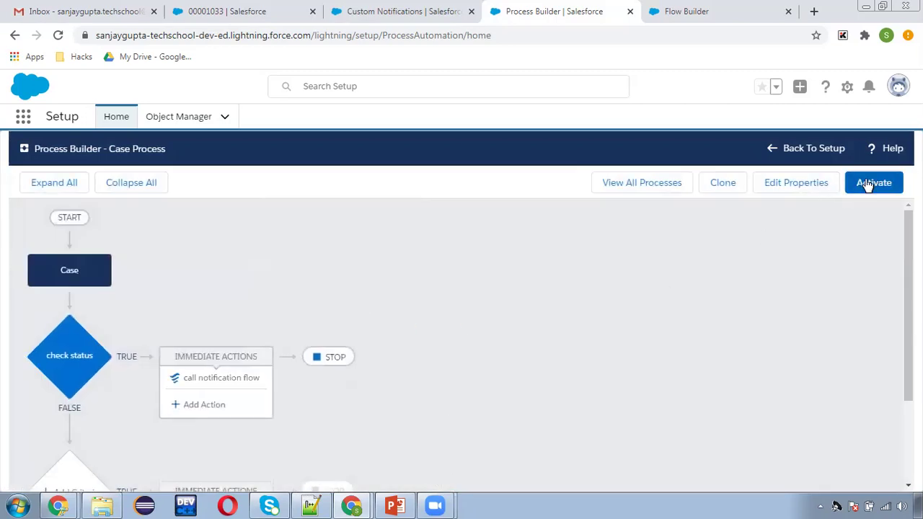
- Activate the new Case Process version and return to case 00001033
{"action": "left_click", "coordinate": [868, 184]}
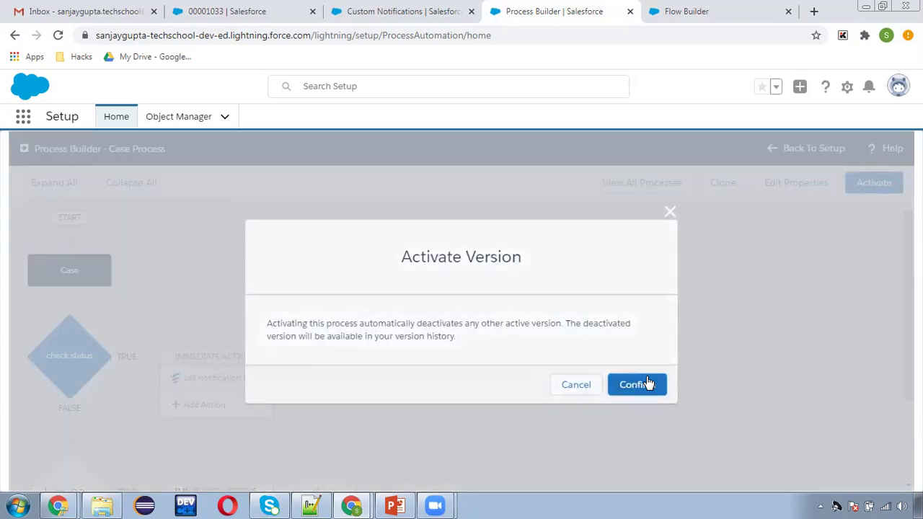
{"action": "left_click", "coordinate": [645, 382]}
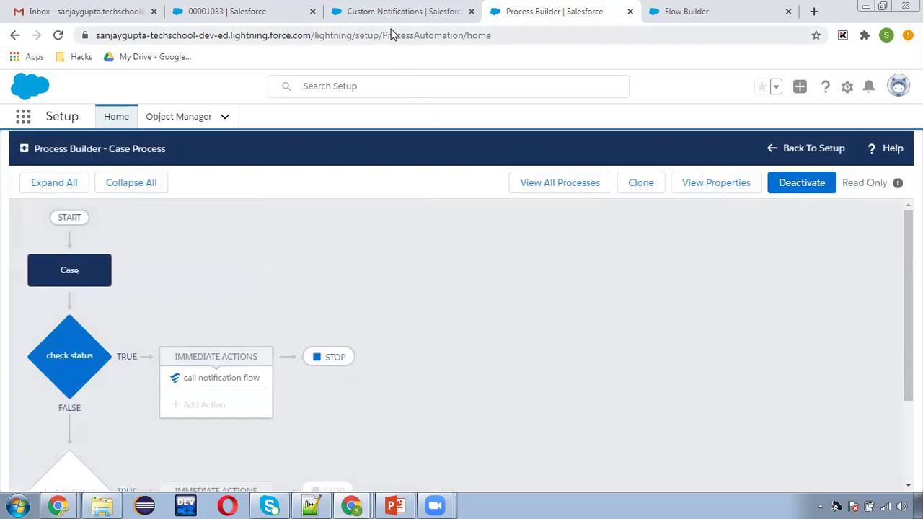
{"action": "left_click", "coordinate": [252, 22]}
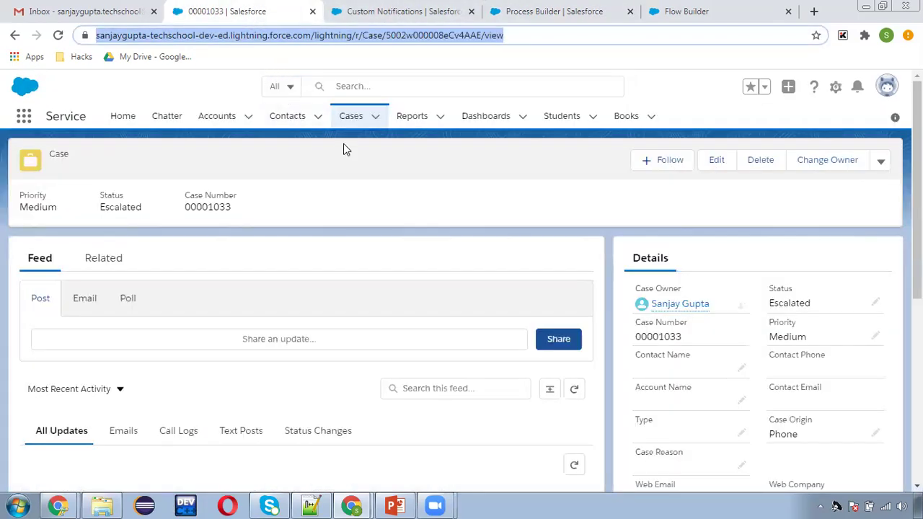
- From the reloaded Cases list, start a new case to reach the record type choice
{"action": "left_click", "coordinate": [352, 120]}
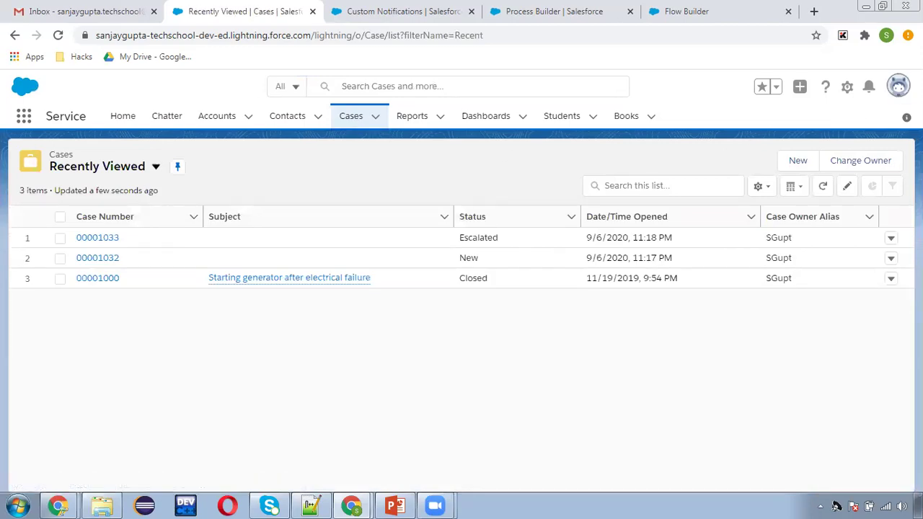
{"action": "left_click", "coordinate": [897, 88]}
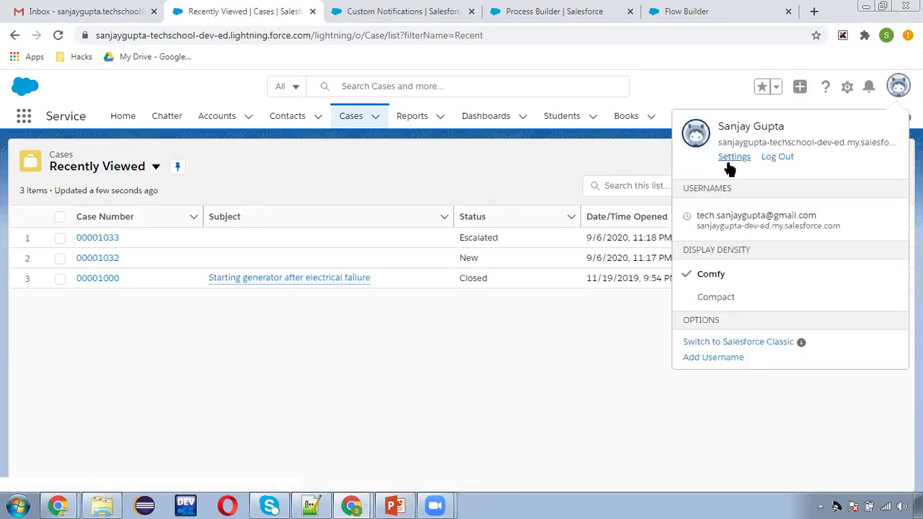
{"action": "left_click", "coordinate": [608, 160]}
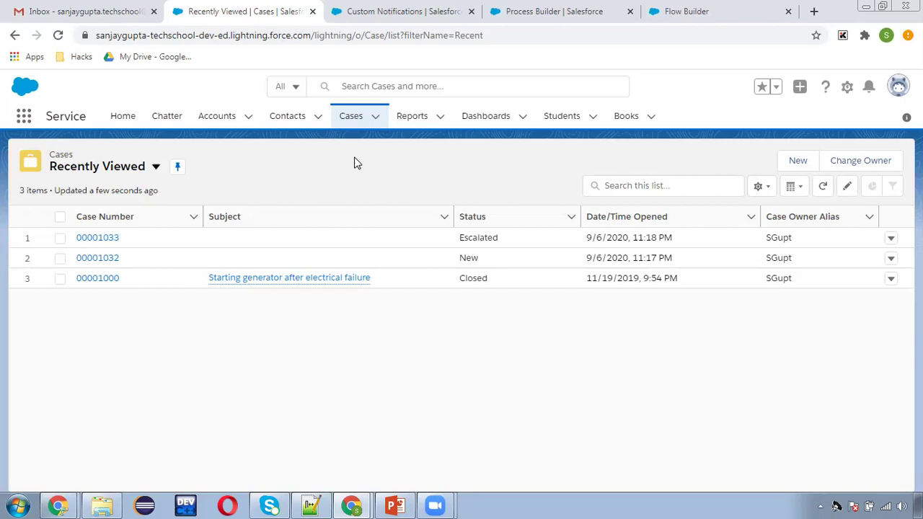
{"action": "left_click", "coordinate": [350, 120]}
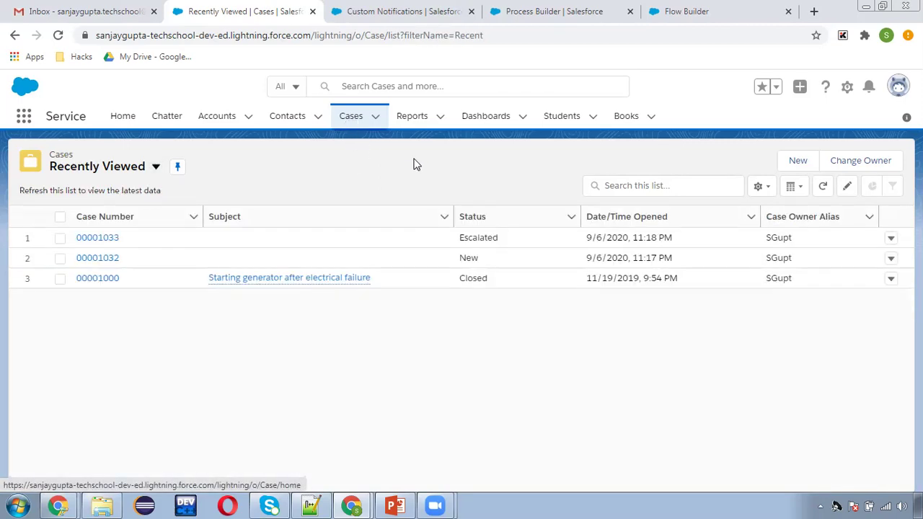
{"action": "left_click", "coordinate": [796, 162]}
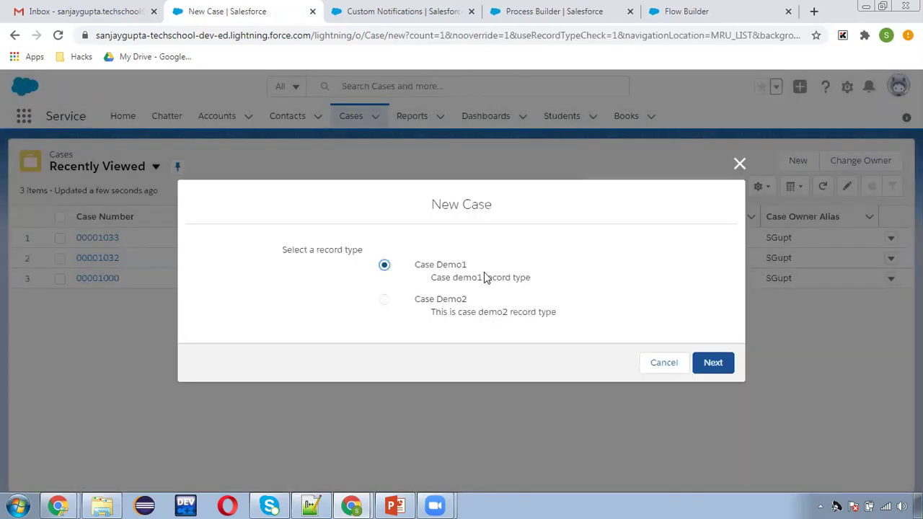
- Create a Case Demo2 record type case with Case Origin set to Phone
{"action": "left_click", "coordinate": [448, 303]}
{"action": "left_click", "coordinate": [713, 362]}
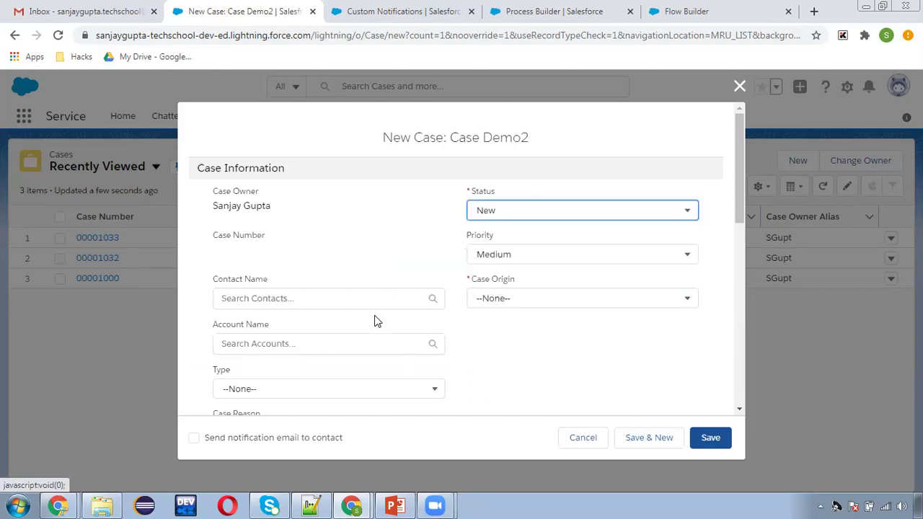
{"action": "left_click", "coordinate": [505, 301]}
{"action": "left_click", "coordinate": [501, 349]}
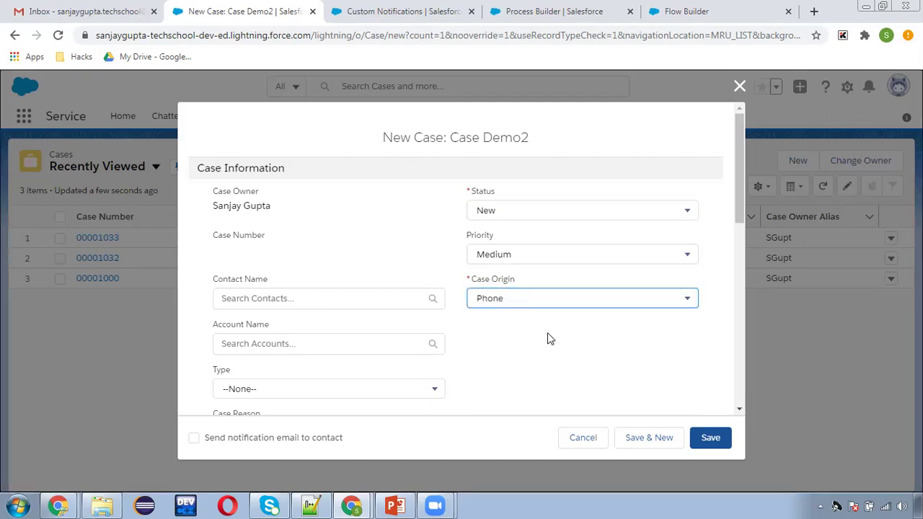
{"action": "scroll", "coordinate": [559, 338], "scroll_direction": "down", "scroll_amount": 1}
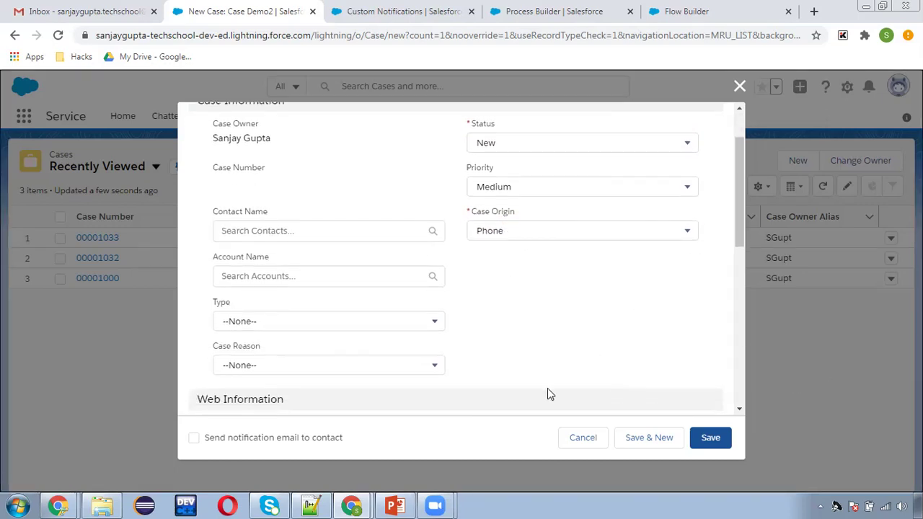
{"action": "left_click", "coordinate": [713, 440]}
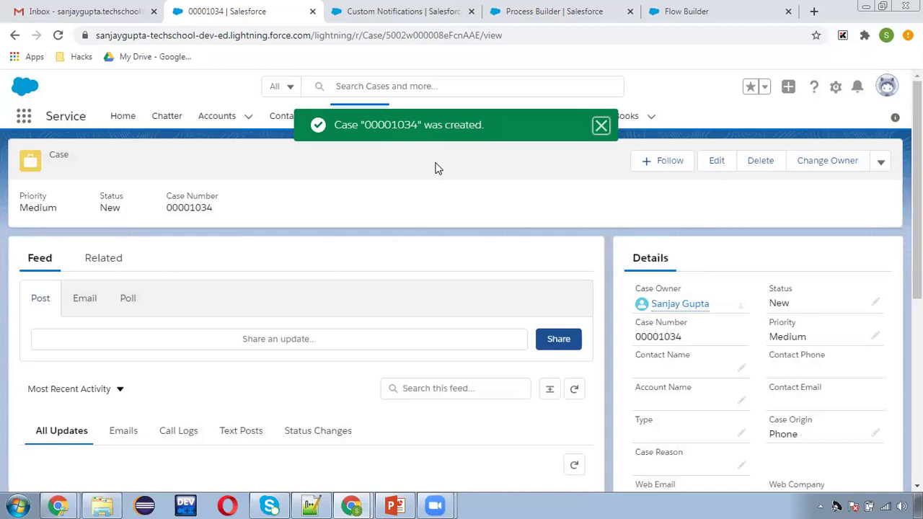
- Change case 00001034's Status to Escalated, then return to the Custom Notifications setup page
{"action": "left_click", "coordinate": [601, 126]}
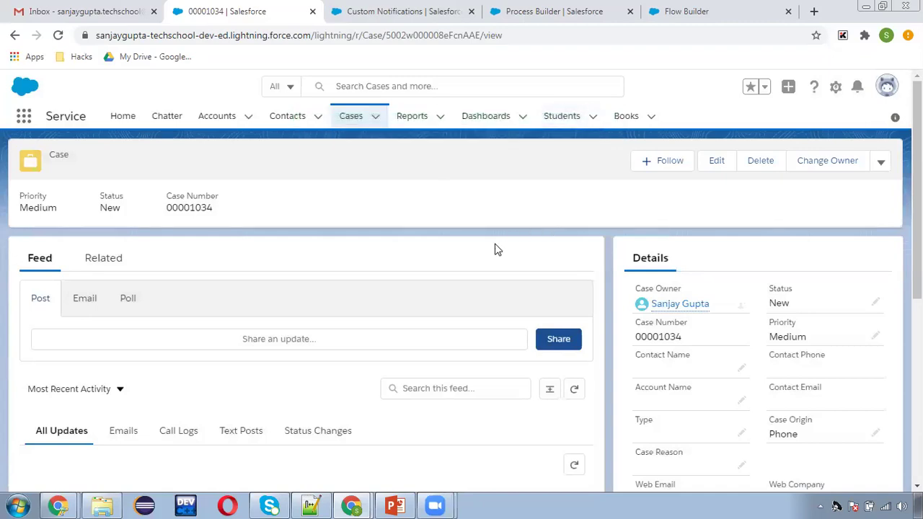
{"action": "left_click", "coordinate": [877, 302]}
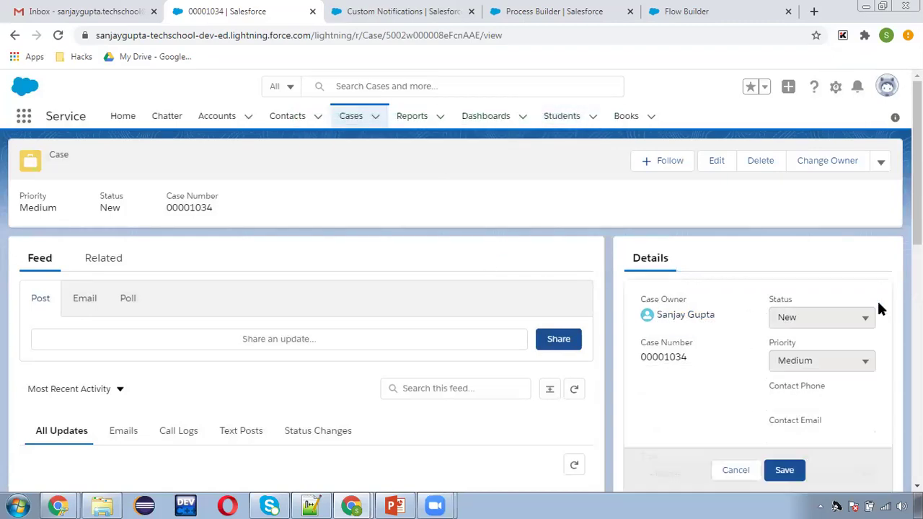
{"action": "left_click", "coordinate": [827, 319]}
{"action": "left_click", "coordinate": [814, 415]}
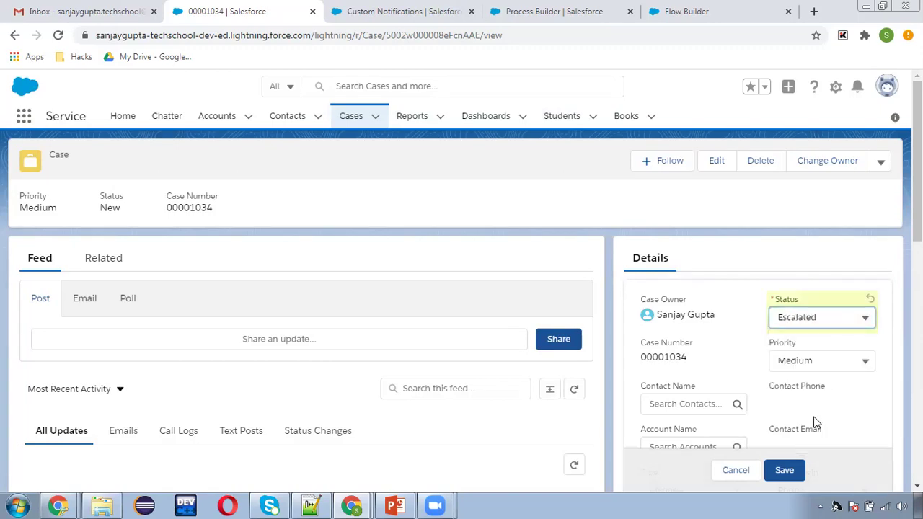
{"action": "left_click", "coordinate": [786, 472]}
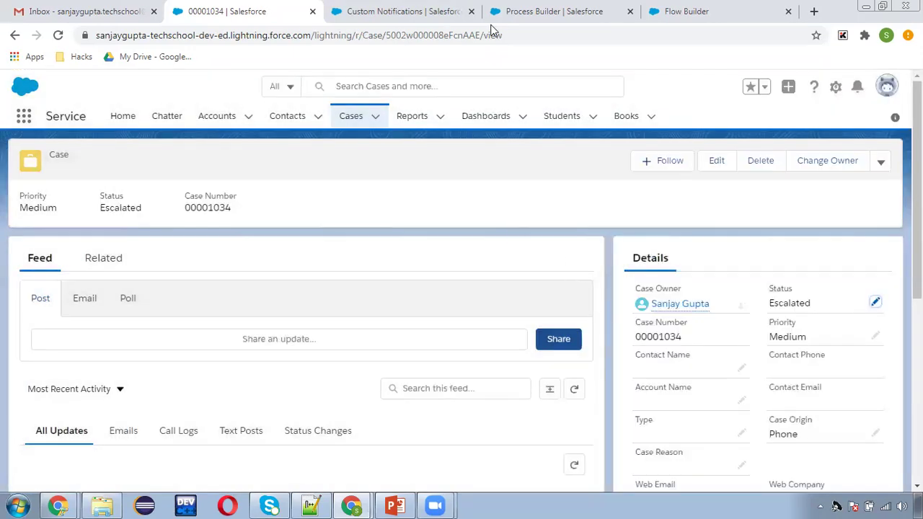
{"action": "left_click", "coordinate": [434, 16]}
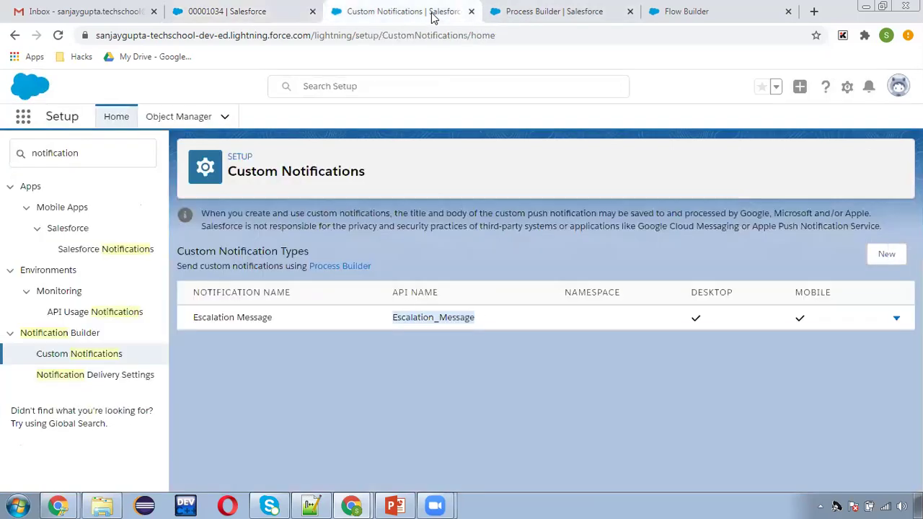
- Filter Setup for 'user', open Users, and log in as the case owner's manager
{"action": "left_click", "coordinate": [100, 154]}
{"action": "type", "text": "users"}
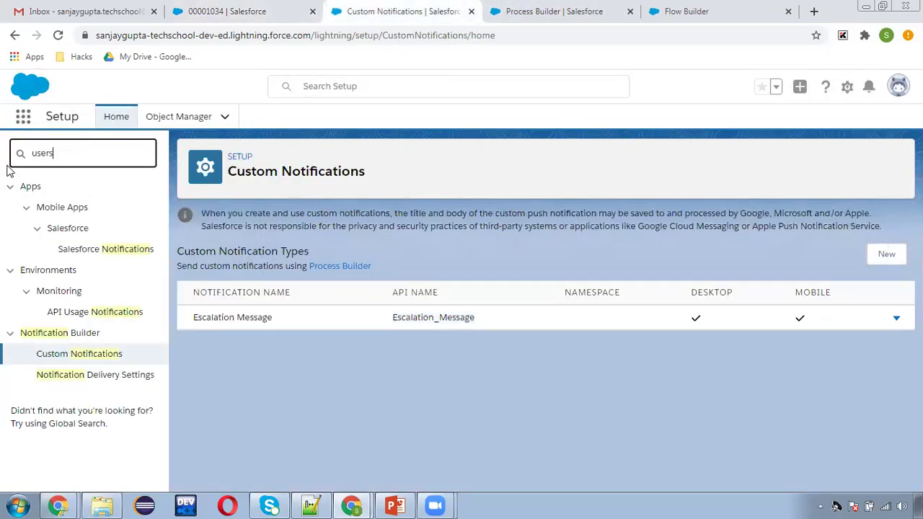
{"action": "left_click", "coordinate": [47, 354]}
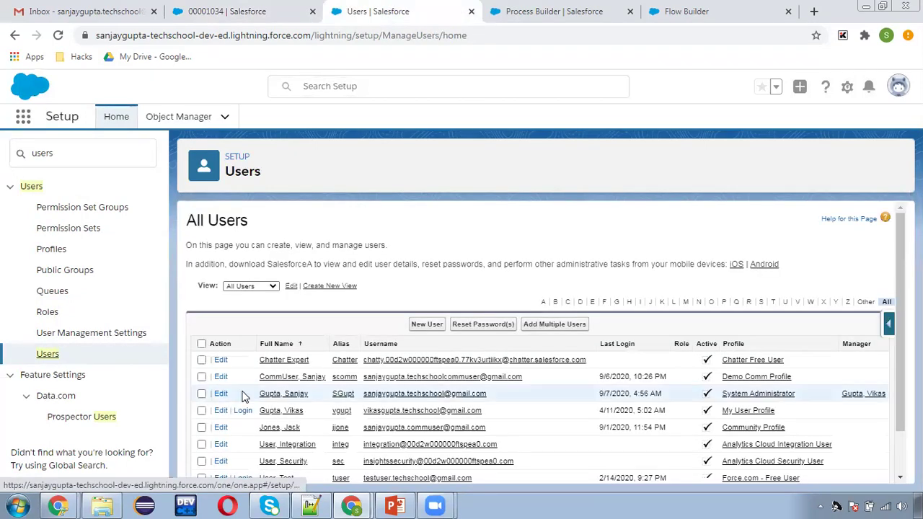
{"action": "scroll", "coordinate": [242, 397], "scroll_direction": "down", "scroll_amount": 1}
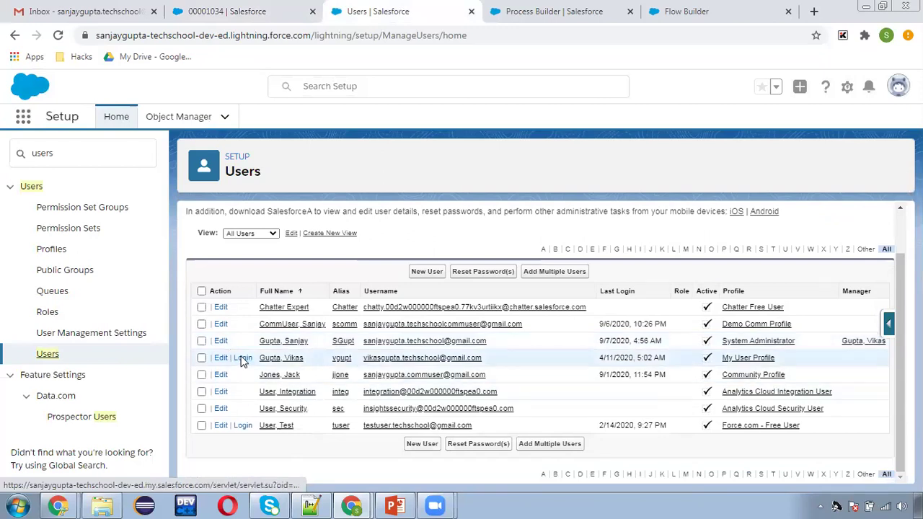
{"action": "left_click", "coordinate": [243, 358]}
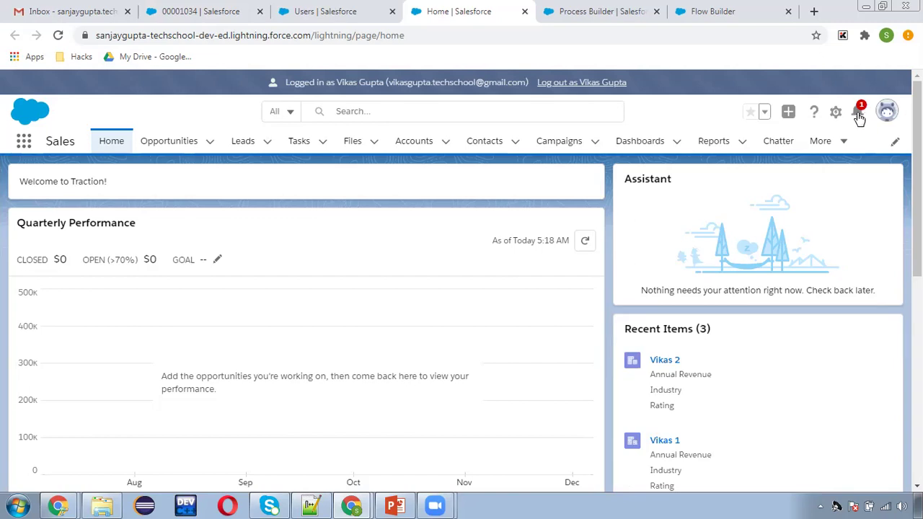
- View the manager's escalation notification enlarged to read its raw HTML, then log out of that session
{"action": "left_click", "coordinate": [858, 114]}
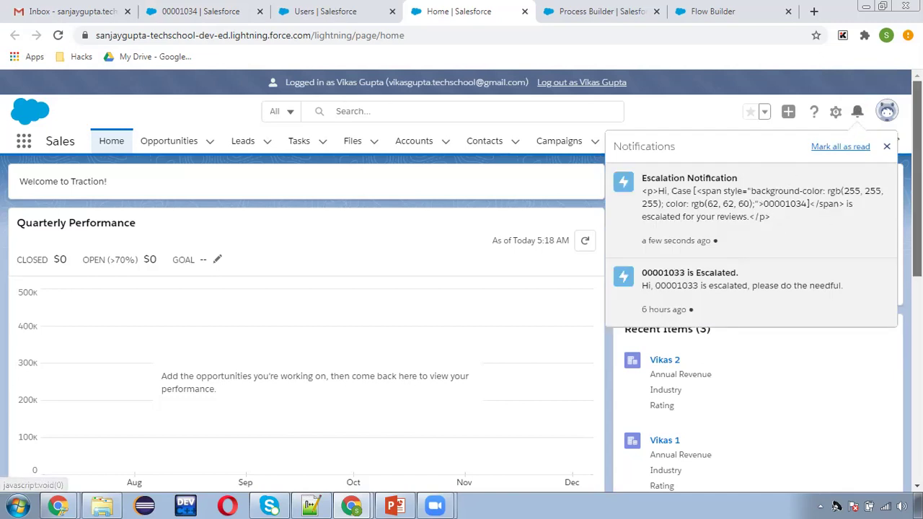
{"action": "scroll", "coordinate": [915, 188], "scroll_direction": "down", "scroll_amount": 1}
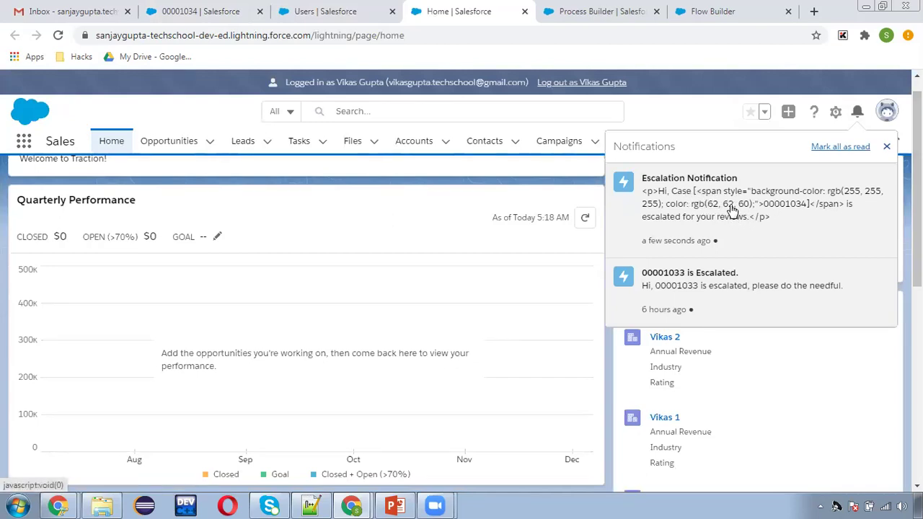
{"action": "key", "text": "ctrl+plus"}
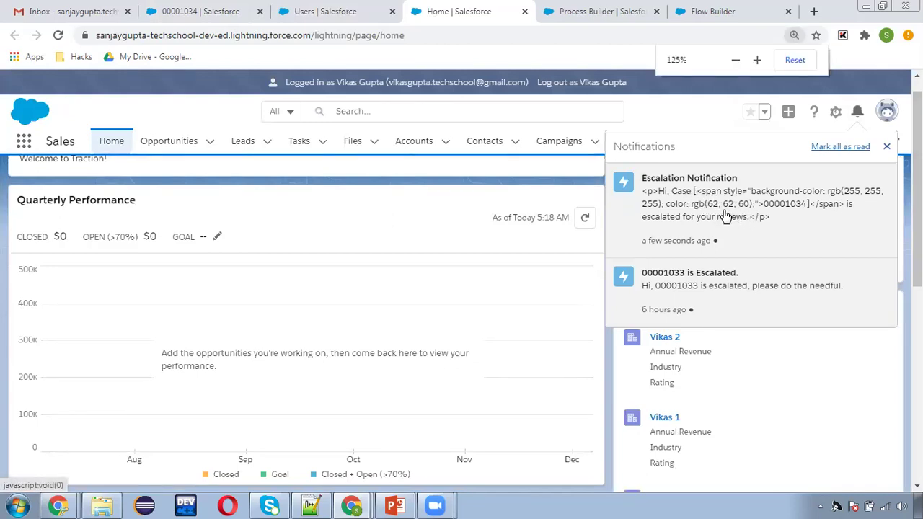
{"action": "key", "text": "ctrl+plus"}
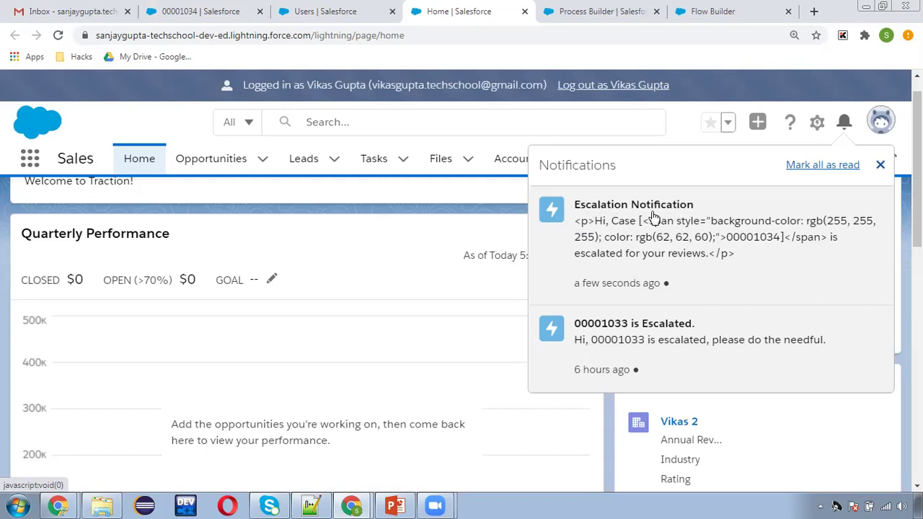
{"action": "left_click", "coordinate": [618, 87]}
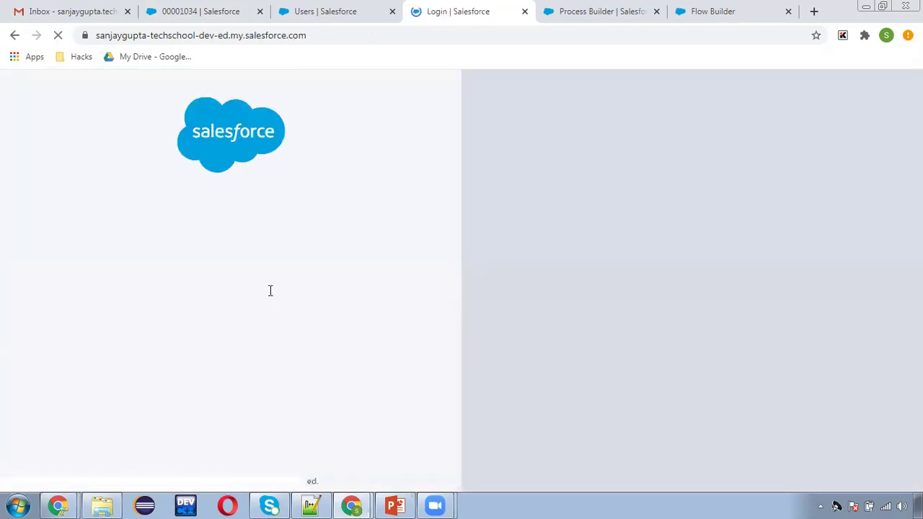
- Log back in, go to notification flow at 100% zoom, and open the notificationBody template
{"action": "left_click", "coordinate": [205, 338]}
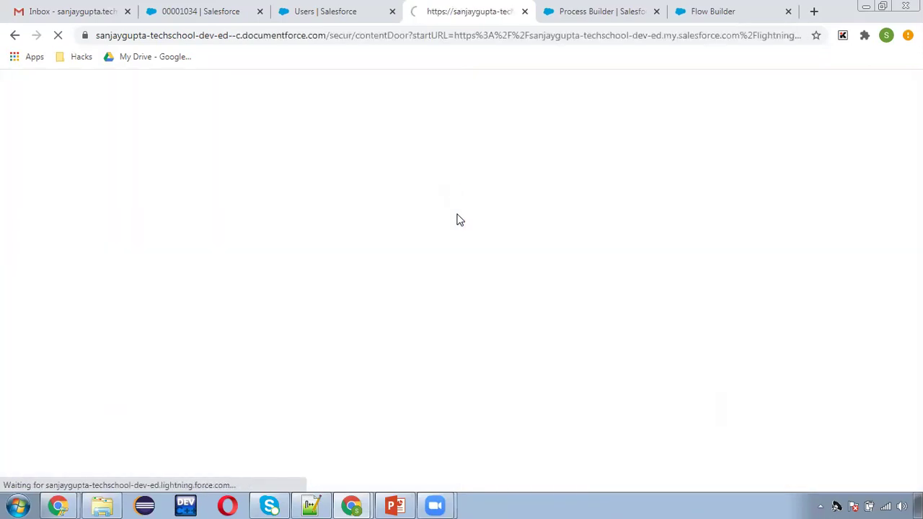
{"action": "left_click", "coordinate": [713, 8]}
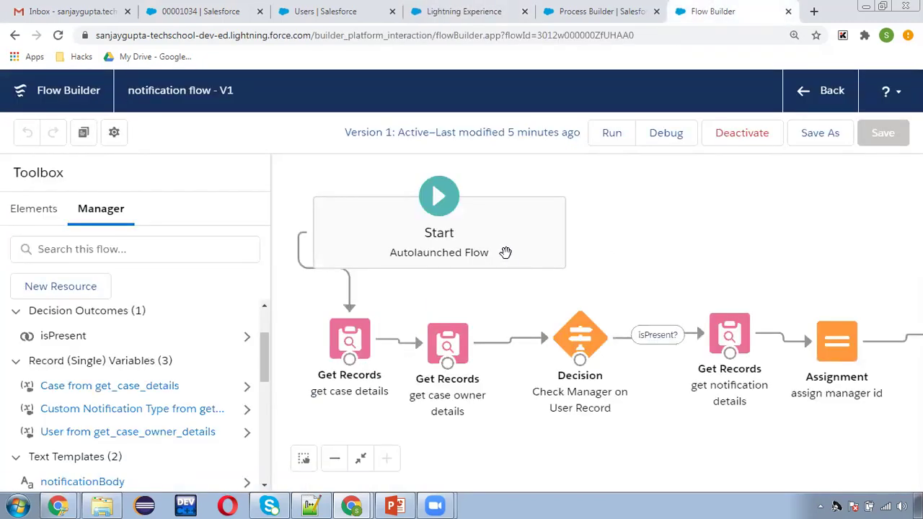
{"action": "key", "text": "ctrl+minus"}
{"action": "key", "text": "ctrl+minus"}
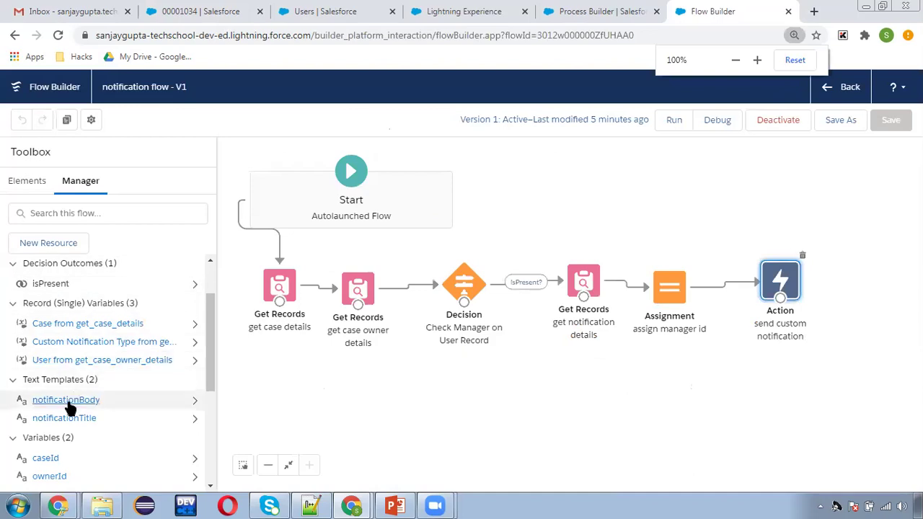
{"action": "left_click", "coordinate": [68, 402]}
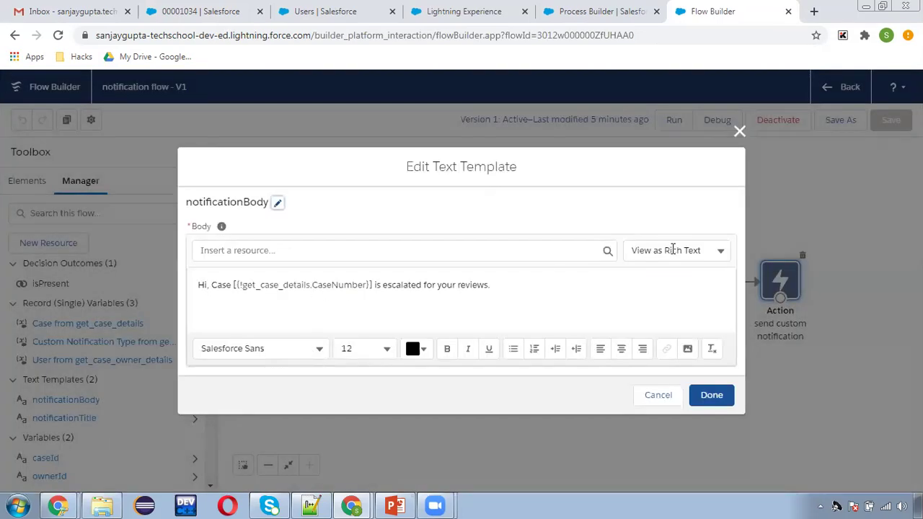
- Switch notificationBody to plain text and delete its <p> and <span> tags, keeping only the text
{"action": "left_click", "coordinate": [664, 252]}
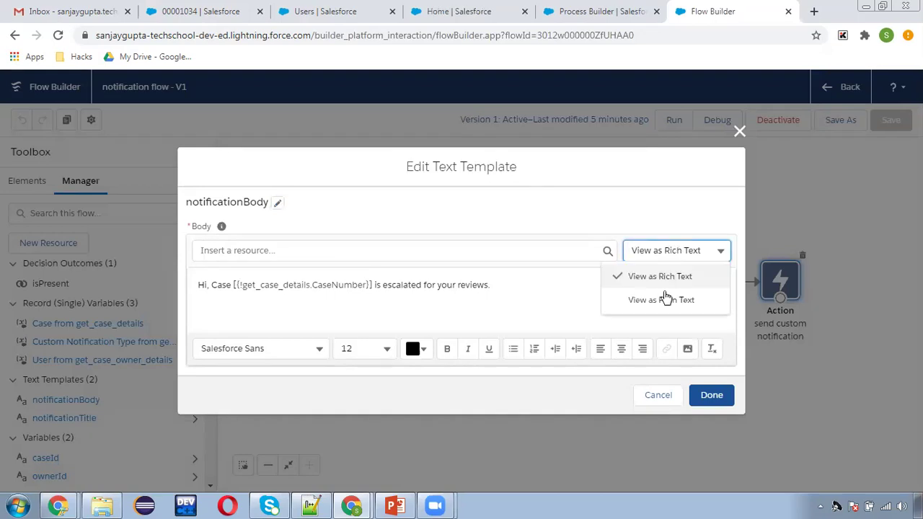
{"action": "left_click", "coordinate": [665, 297]}
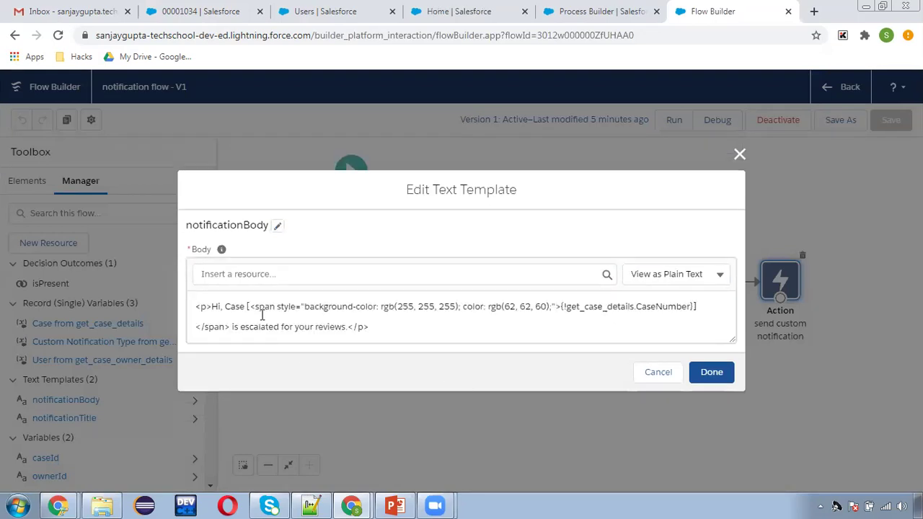
{"action": "left_click_drag", "start_coordinate": [249, 308], "coordinate": [562, 307]}
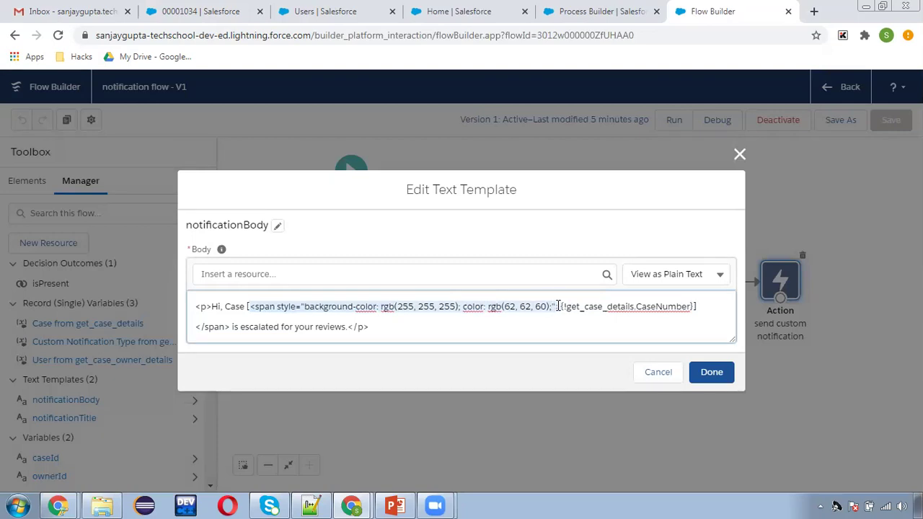
{"action": "left_click", "coordinate": [557, 307]}
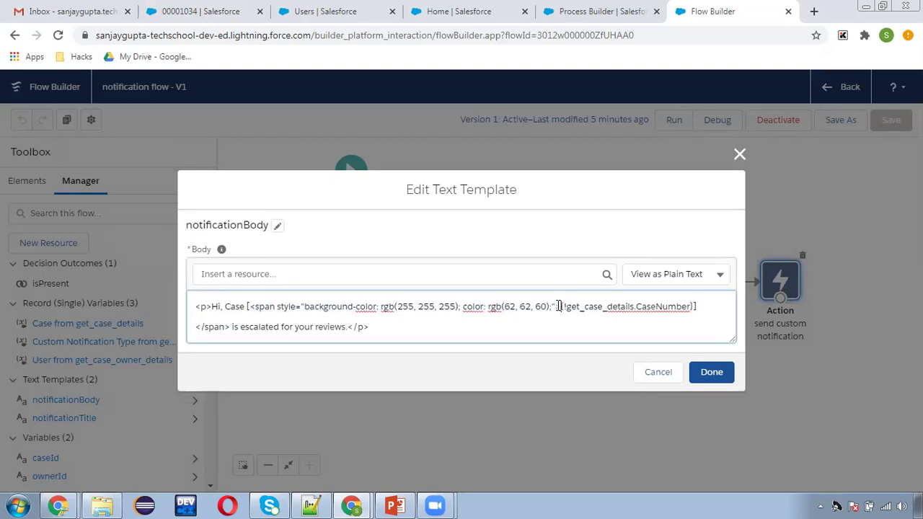
{"action": "key", "text": "shift+Home"}
{"action": "key", "text": "ctrl+shift+Right"}
{"action": "key", "text": "ctrl+shift+Right"}
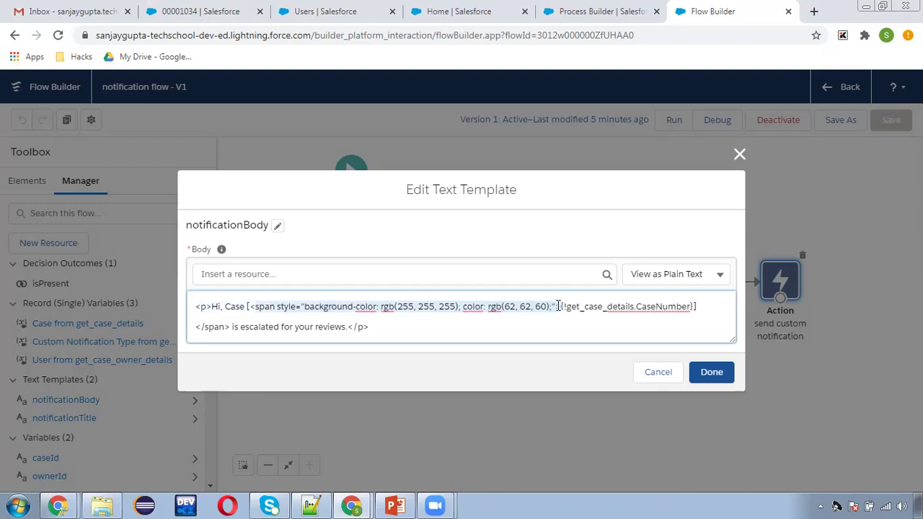
{"action": "key", "text": "BackSpace"}
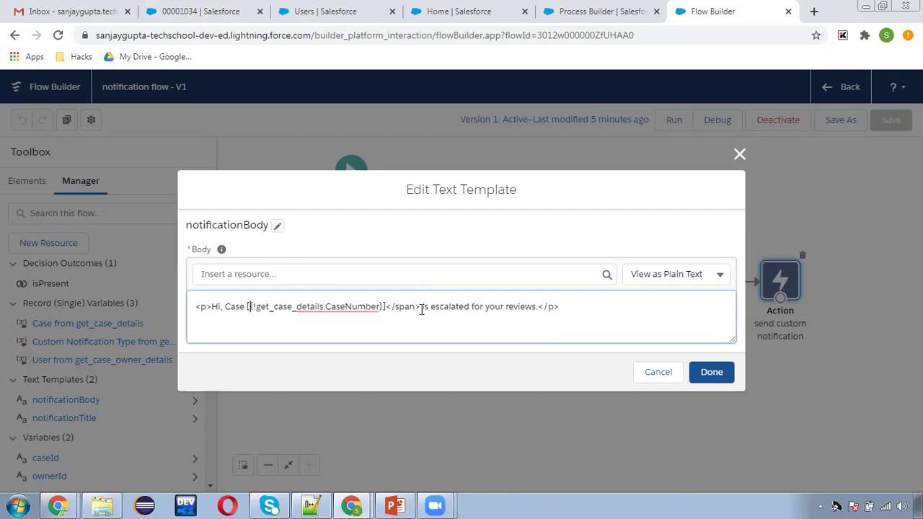
{"action": "key", "text": "BackSpace"}
{"action": "key", "text": "BackSpace"}
{"action": "key", "text": "BackSpace"}
{"action": "key", "text": "BackSpace"}
{"action": "key", "text": "BackSpace"}
{"action": "key", "text": "BackSpace"}
{"action": "key", "text": "BackSpace"}
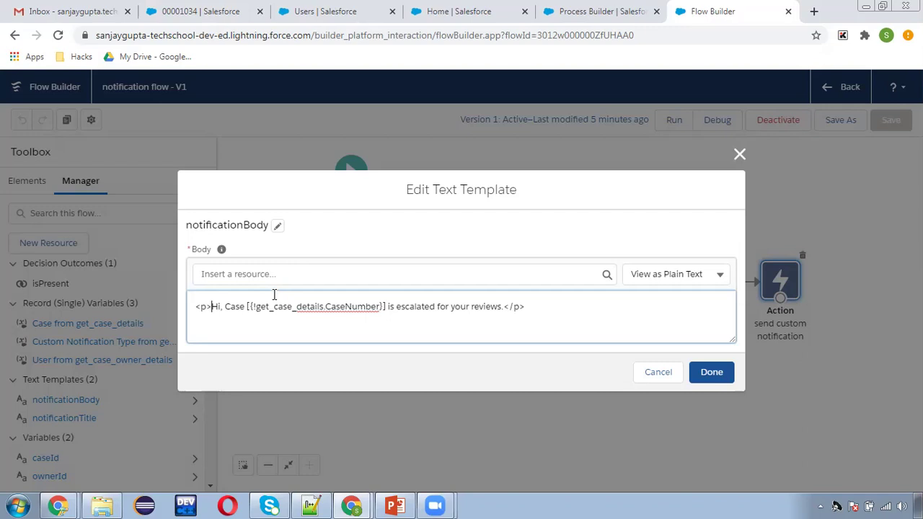
{"action": "key", "text": "Delete"}
{"action": "key", "text": "Delete"}
{"action": "key", "text": "Delete"}
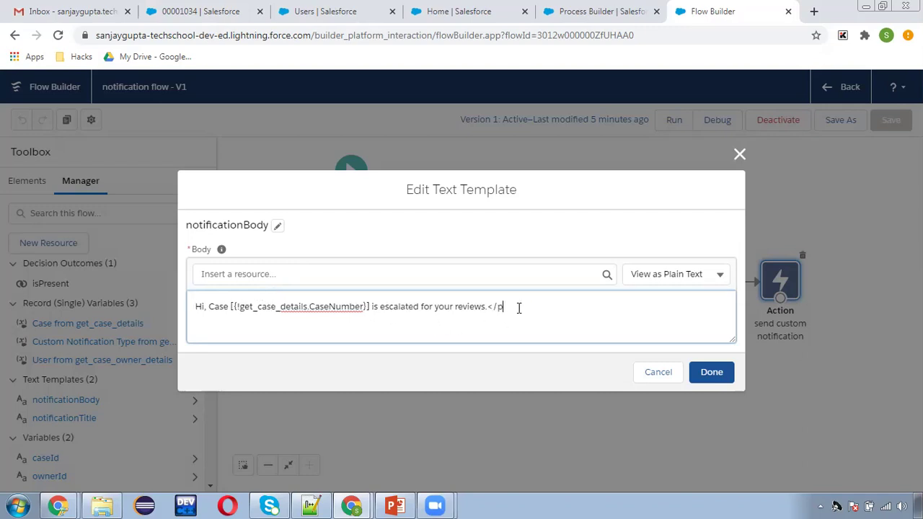
{"action": "left_click", "coordinate": [709, 374]}
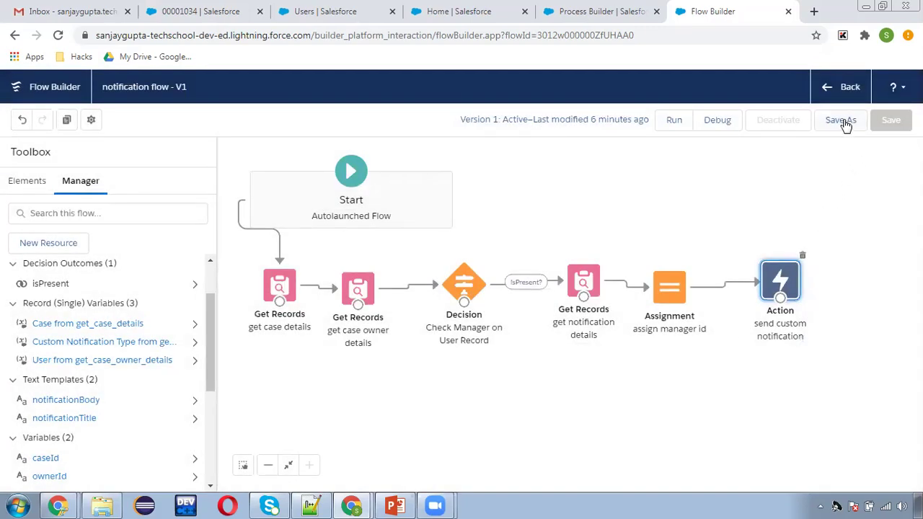
- Save notification flow as a new version, activate it, and return to the case record
{"action": "left_click", "coordinate": [837, 119]}
{"action": "left_click", "coordinate": [711, 391]}
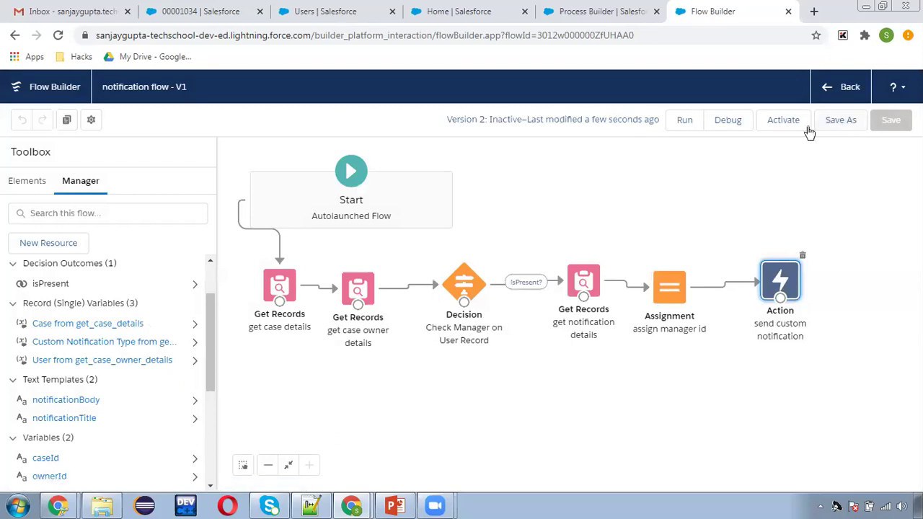
{"action": "left_click", "coordinate": [785, 124]}
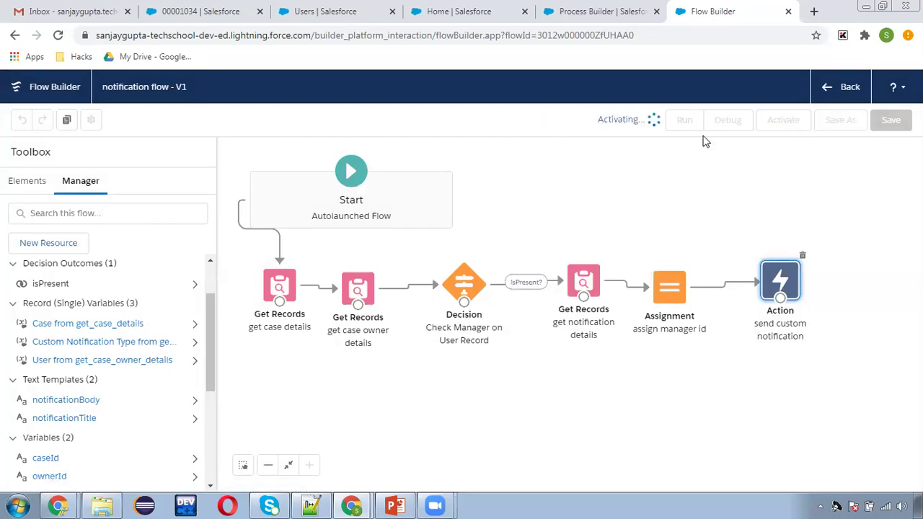
{"action": "left_click", "coordinate": [202, 10]}
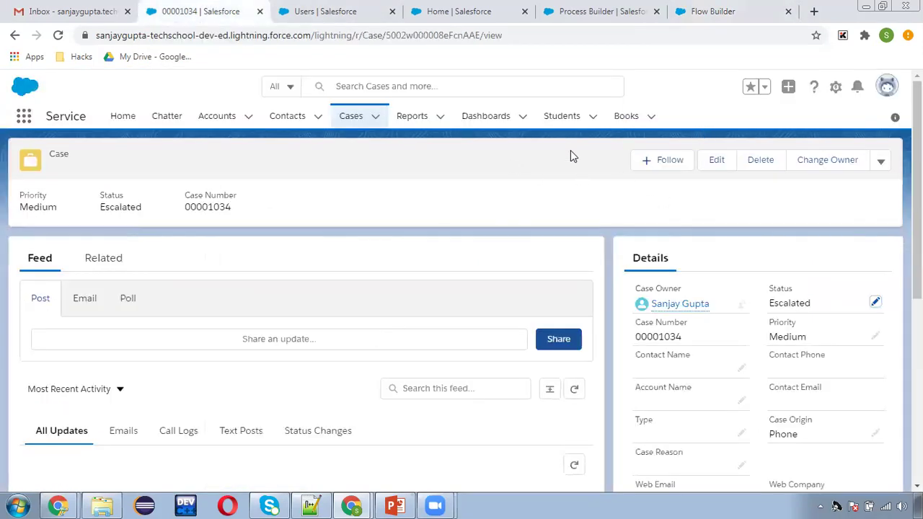
- Create a new Case Demo2 case with Case Origin set to Phone
{"action": "left_click", "coordinate": [349, 117]}
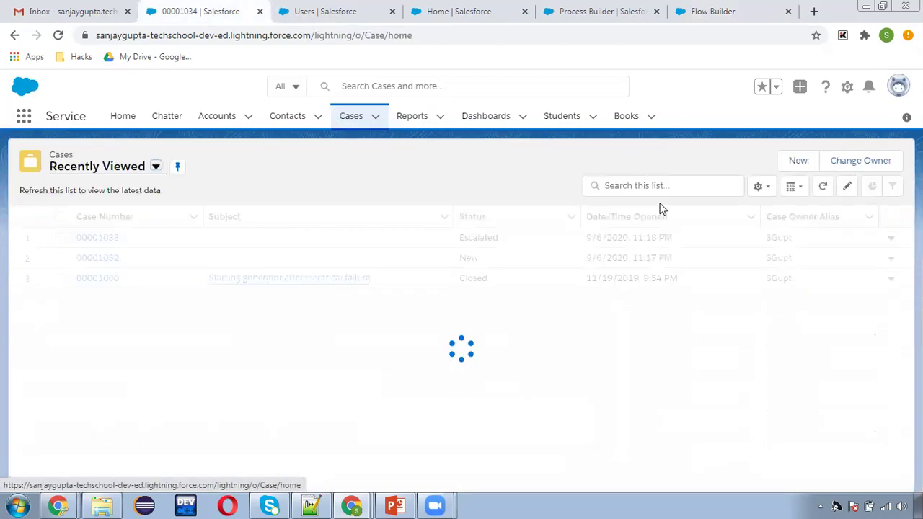
{"action": "left_click", "coordinate": [794, 162]}
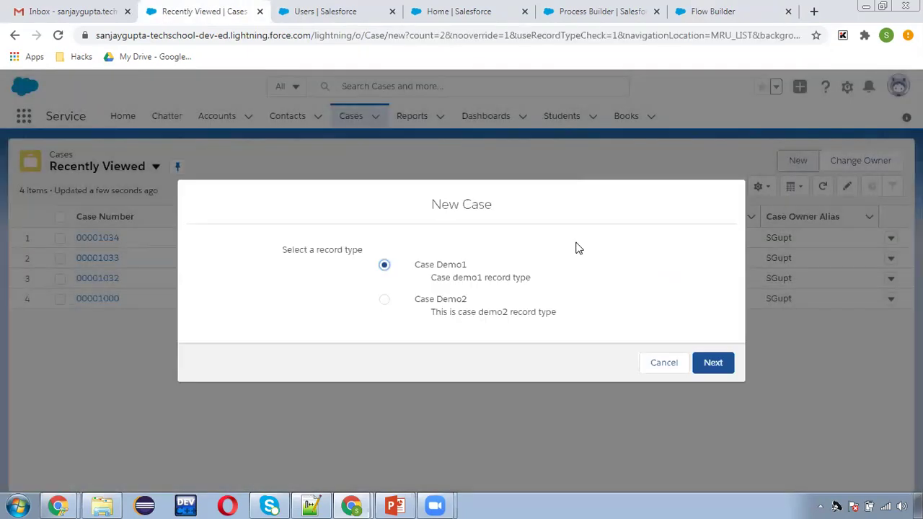
{"action": "left_click", "coordinate": [438, 303]}
{"action": "left_click", "coordinate": [712, 362]}
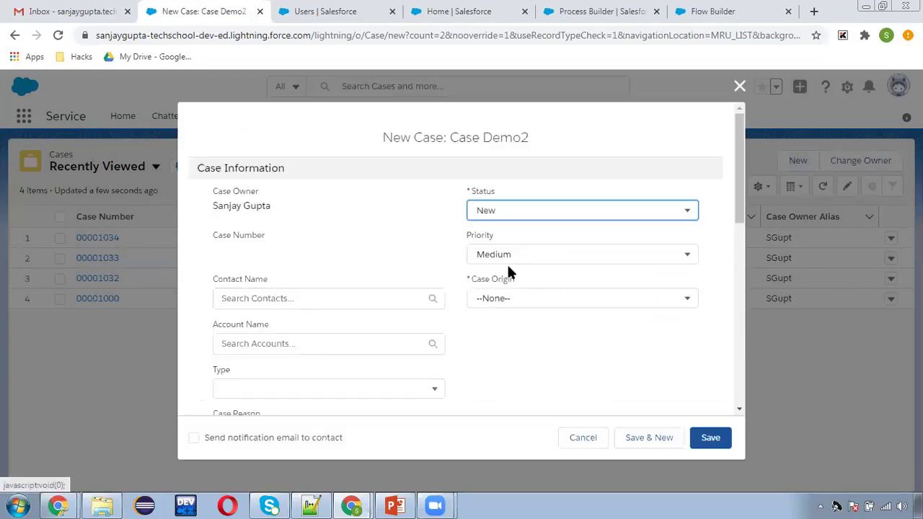
{"action": "left_click", "coordinate": [497, 298]}
{"action": "left_click", "coordinate": [499, 349]}
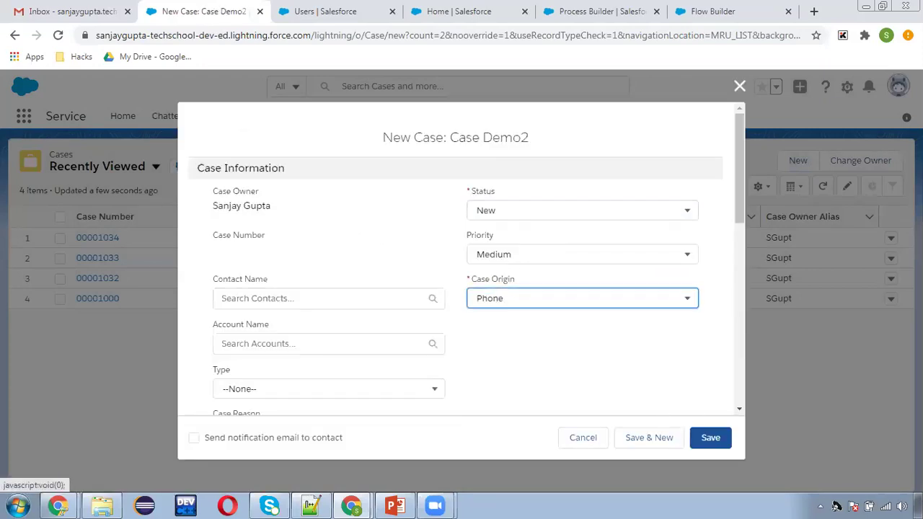
{"action": "left_click", "coordinate": [708, 436]}
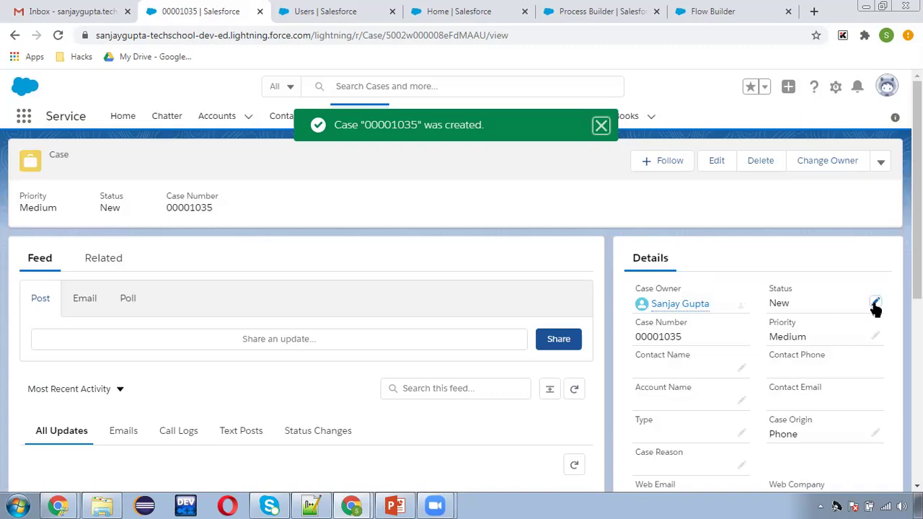
- Change the new case's Status to Escalated and save it
{"action": "double_click", "coordinate": [799, 310]}
{"action": "left_click", "coordinate": [800, 317]}
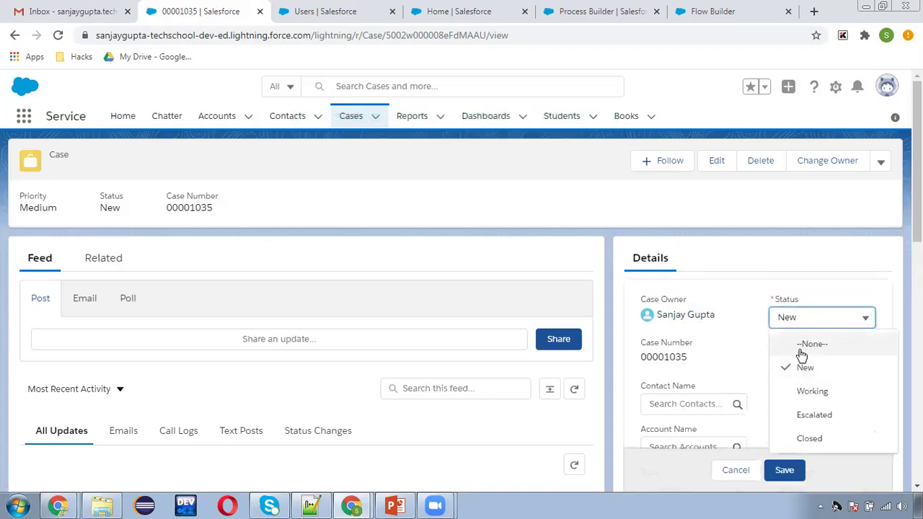
{"action": "left_click", "coordinate": [813, 415]}
{"action": "left_click", "coordinate": [781, 471]}
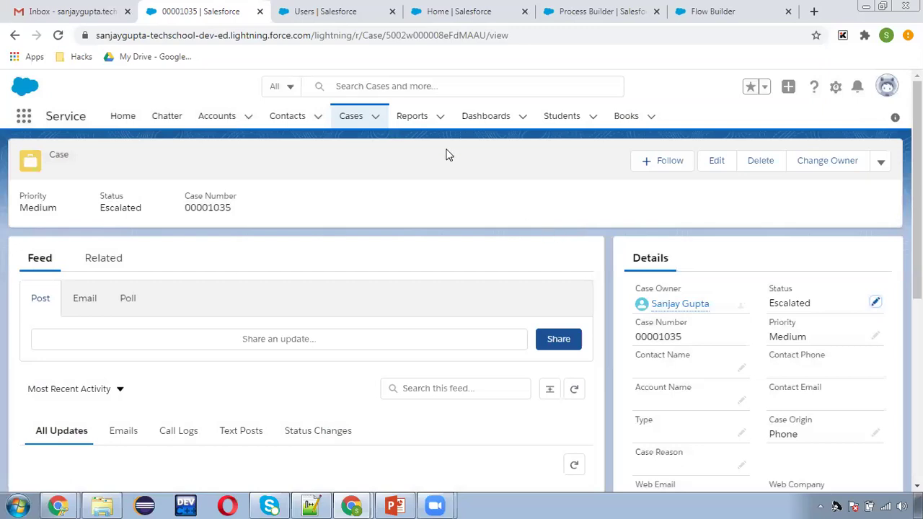
{"action": "left_click", "coordinate": [369, 20]}
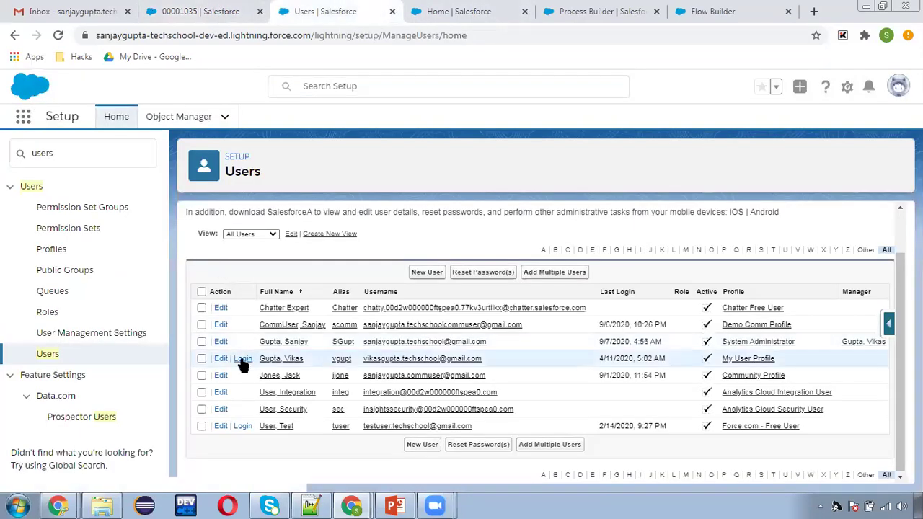
- Log in as the case owner's manager, confirm the plain-text escalation notification, then log out
{"action": "left_click", "coordinate": [242, 363]}
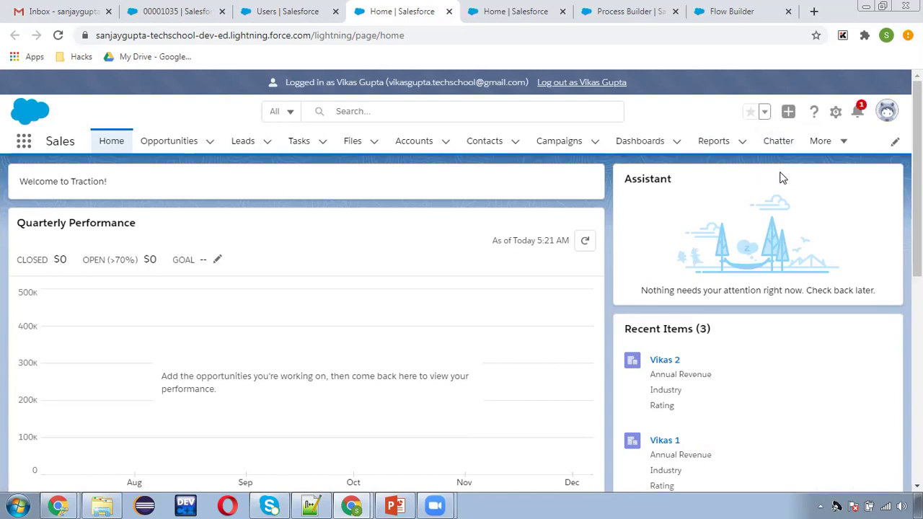
{"action": "left_click", "coordinate": [858, 112]}
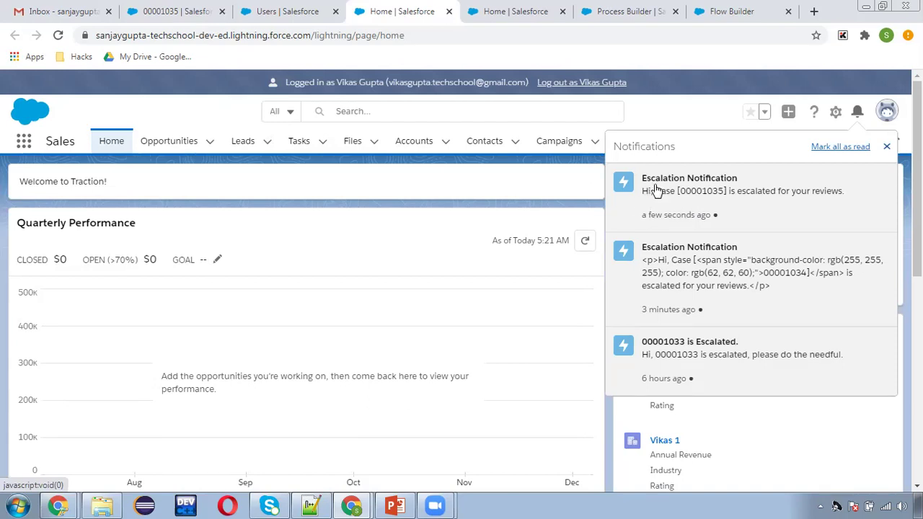
{"action": "left_click", "coordinate": [576, 82]}
{"action": "key", "text": "alt+Tab"}
- Underline the slide's scenario line with a red pen stroke
{"action": "left_click_drag", "start_coordinate": [333, 345], "coordinate": [388, 340]}
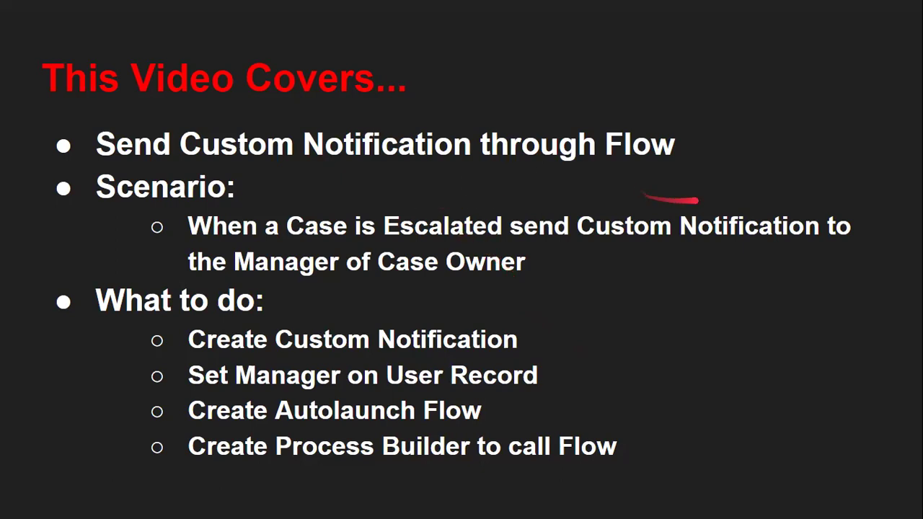
{"action": "key", "text": "alt+Tab"}
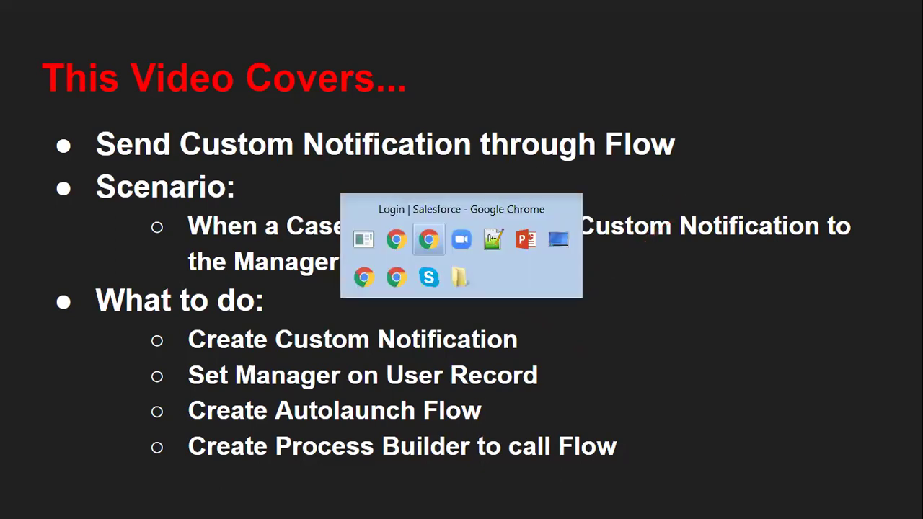